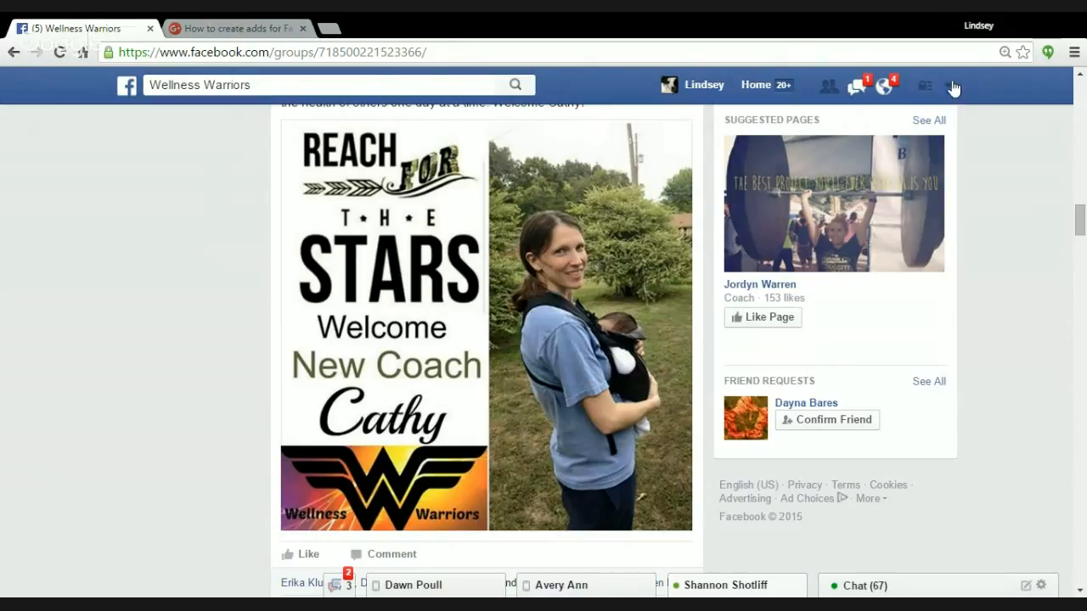
Go to the Facebook ad management area, launch Power Editor and dismiss the notice about upcoming changes.
{"action": "left_click", "coordinate": [951, 87]}
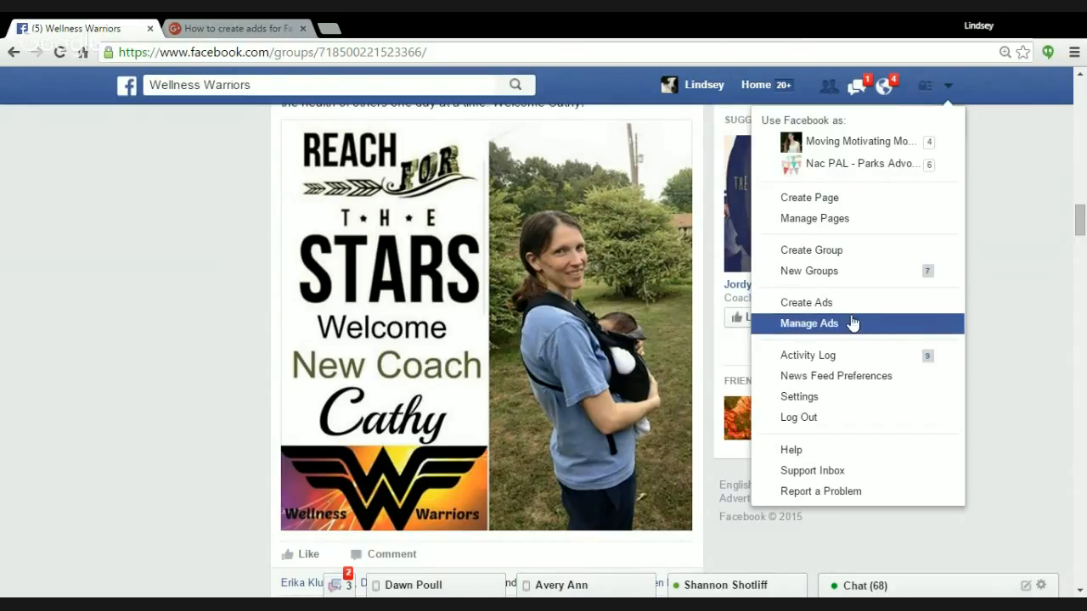
{"action": "left_click", "coordinate": [781, 333]}
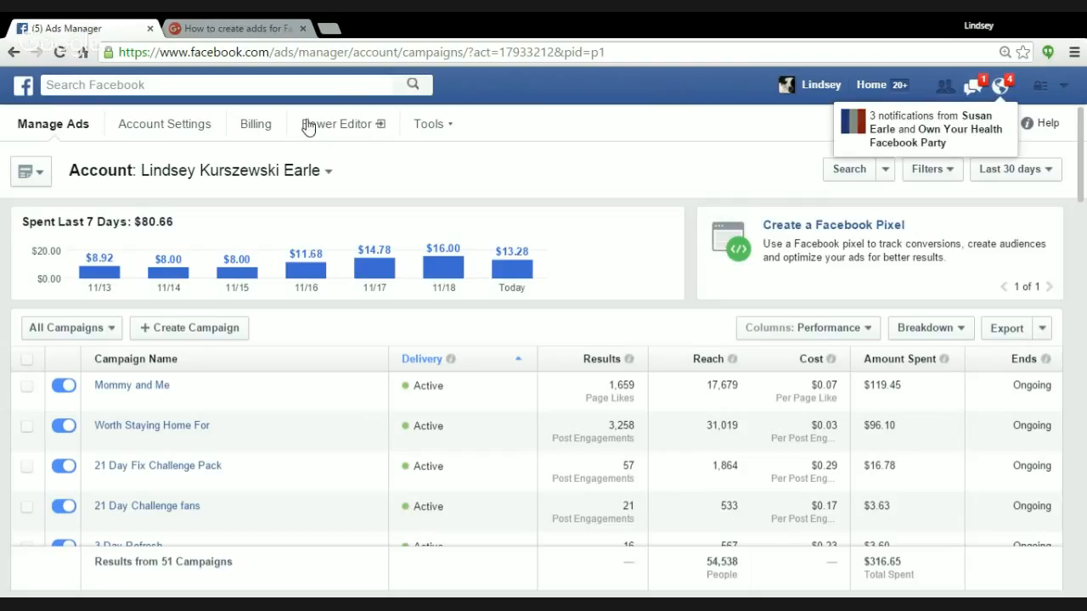
{"action": "left_click", "coordinate": [356, 126]}
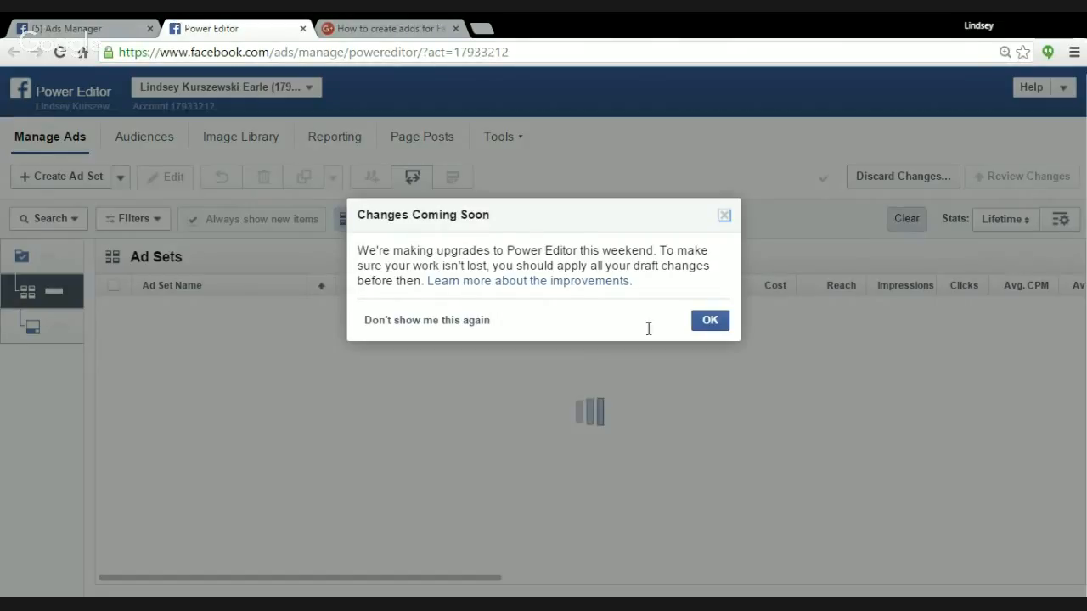
{"action": "left_click", "coordinate": [714, 331]}
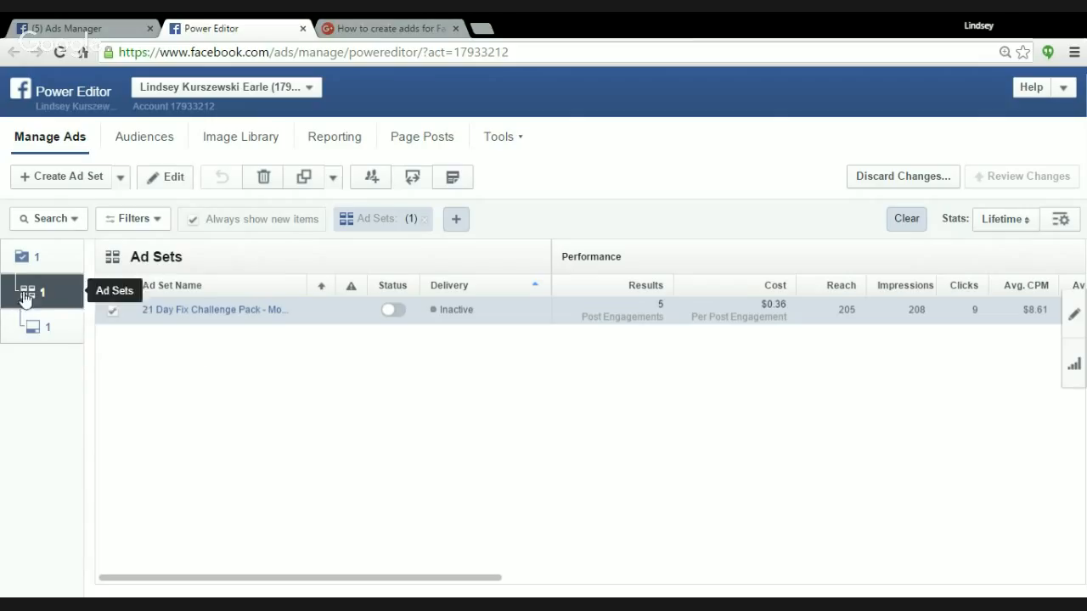
Start a new campaign at the campaign level and name it "Race Car Video test".
{"action": "left_click", "coordinate": [23, 262]}
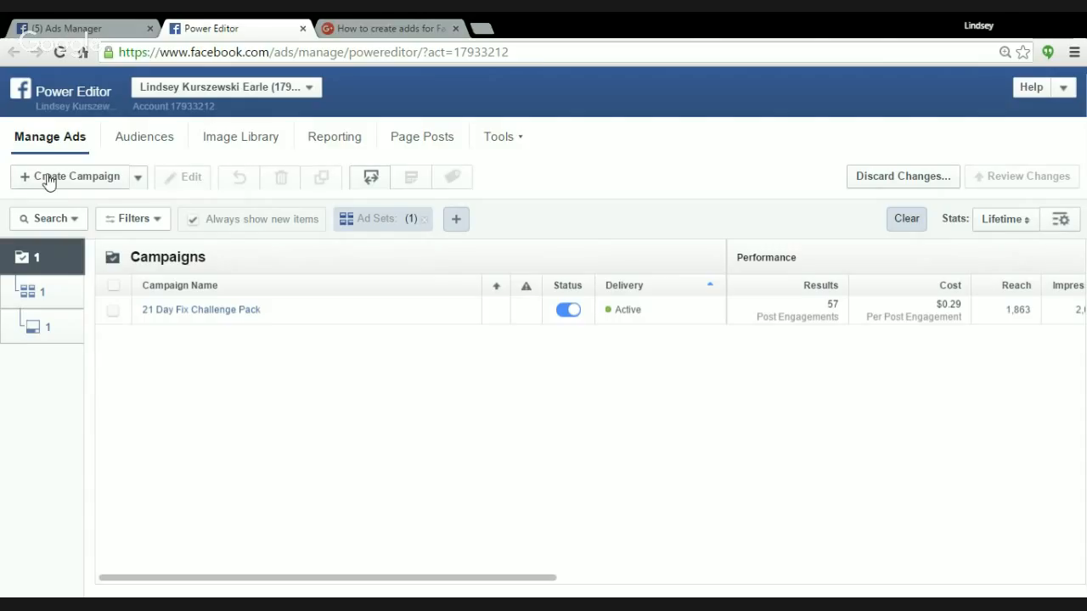
{"action": "left_click", "coordinate": [50, 181]}
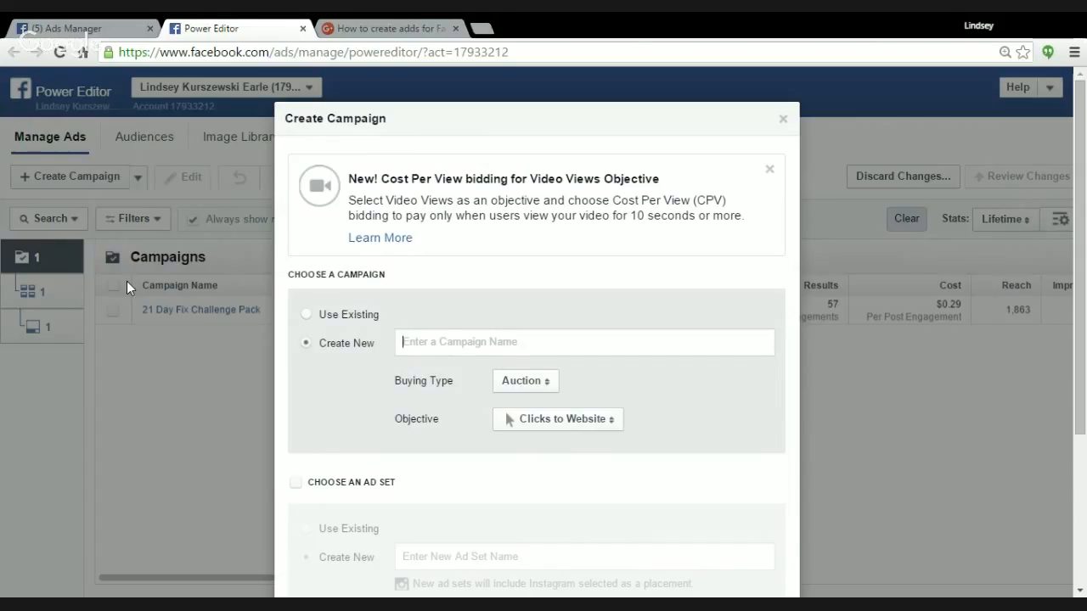
{"action": "type", "text": "M"}
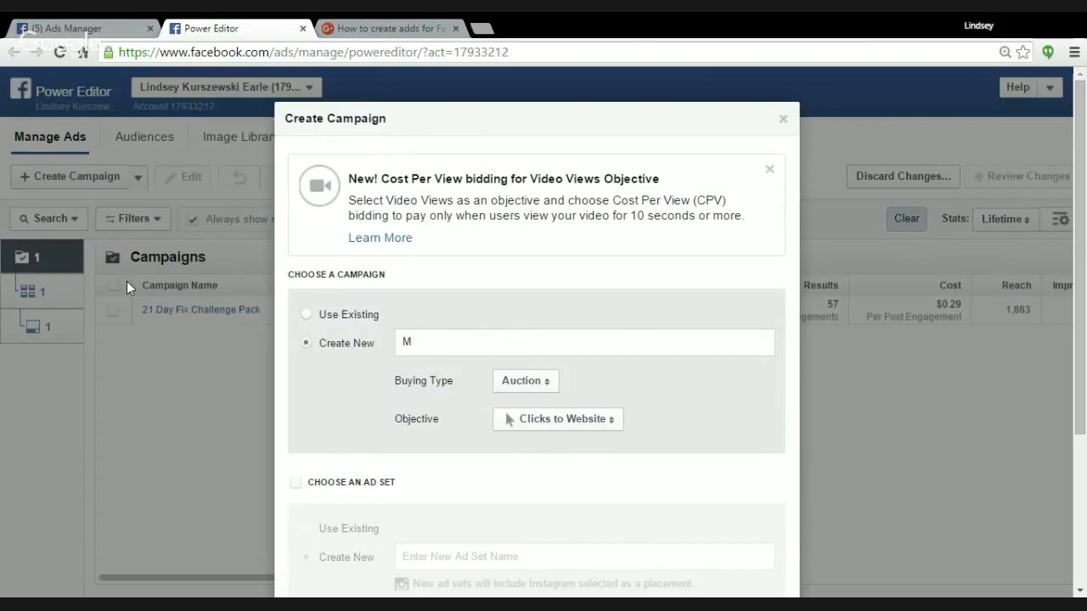
{"action": "key", "text": "BackSpace"}
{"action": "type", "text": "Race Car Video test"}
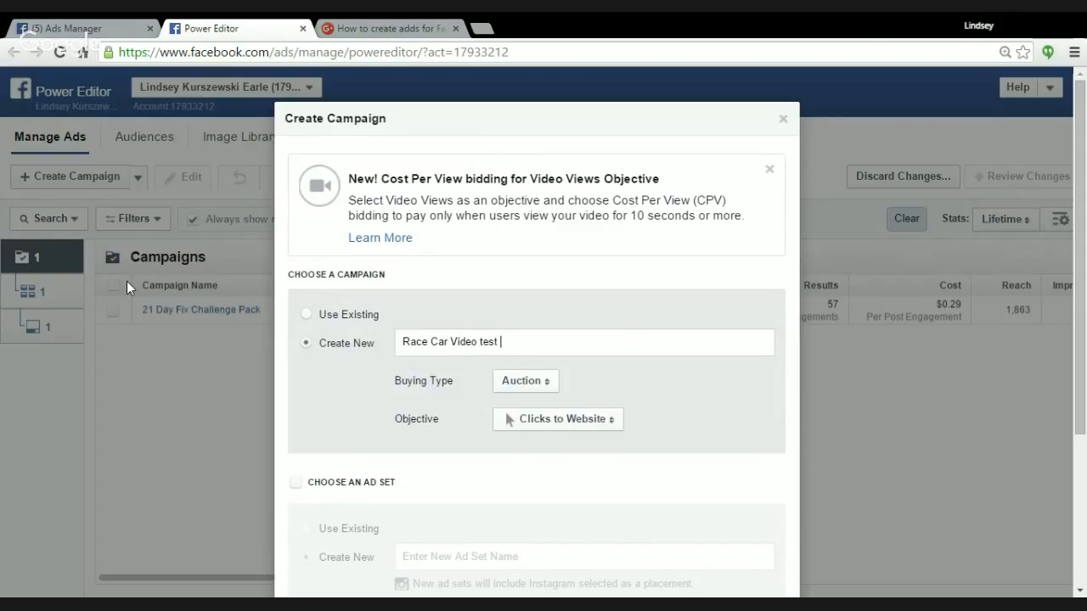
Set the new campaign's objective to Page Likes.
{"action": "scroll", "coordinate": [543, 318], "scroll_direction": "down", "scroll_amount": 1}
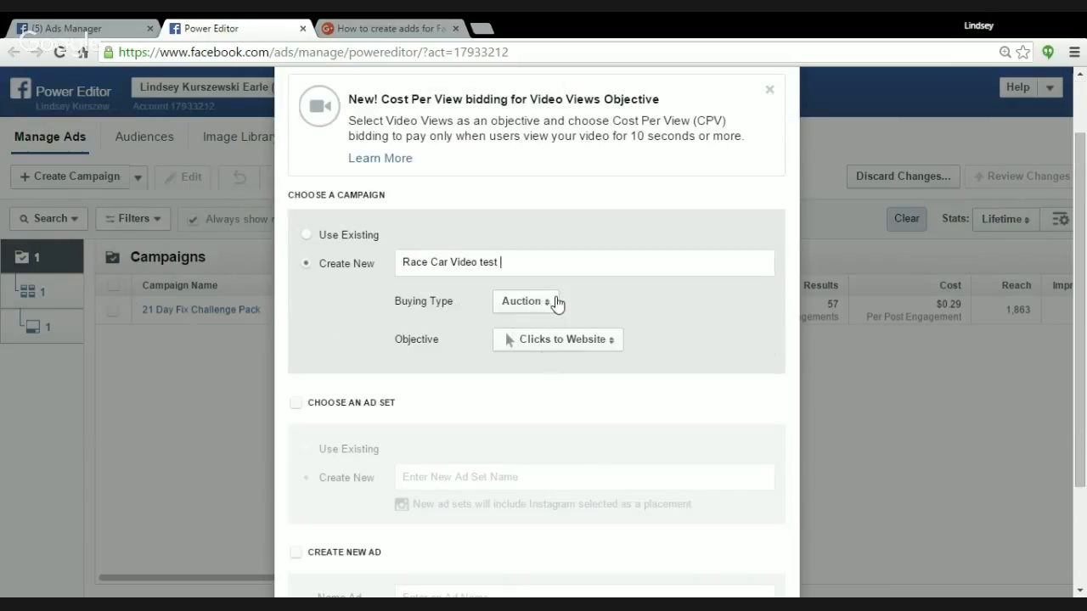
{"action": "left_click", "coordinate": [613, 341]}
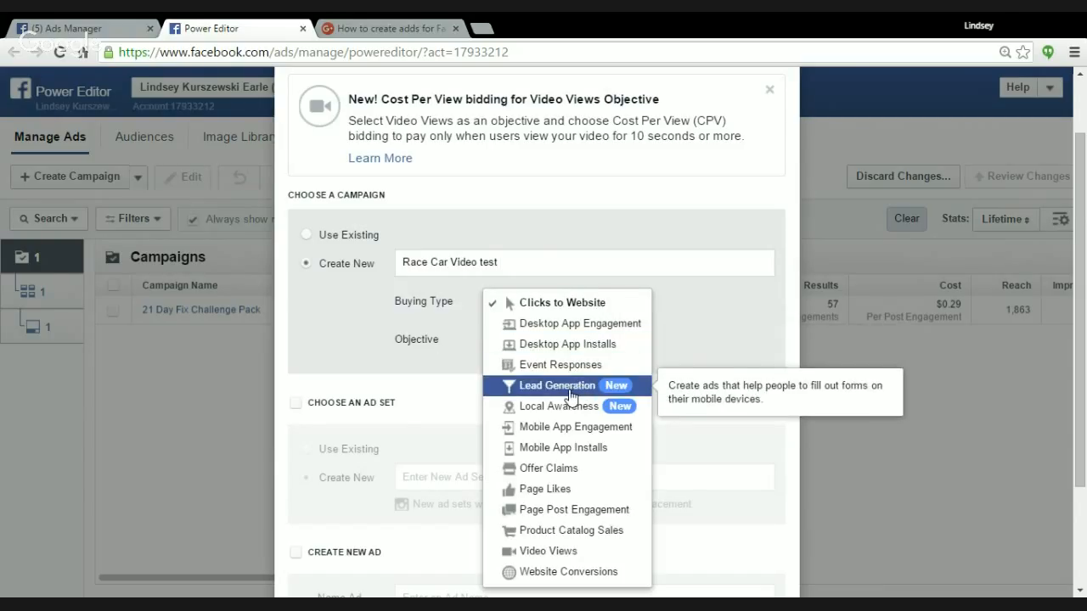
{"action": "scroll", "coordinate": [570, 395], "scroll_direction": "down", "scroll_amount": 1}
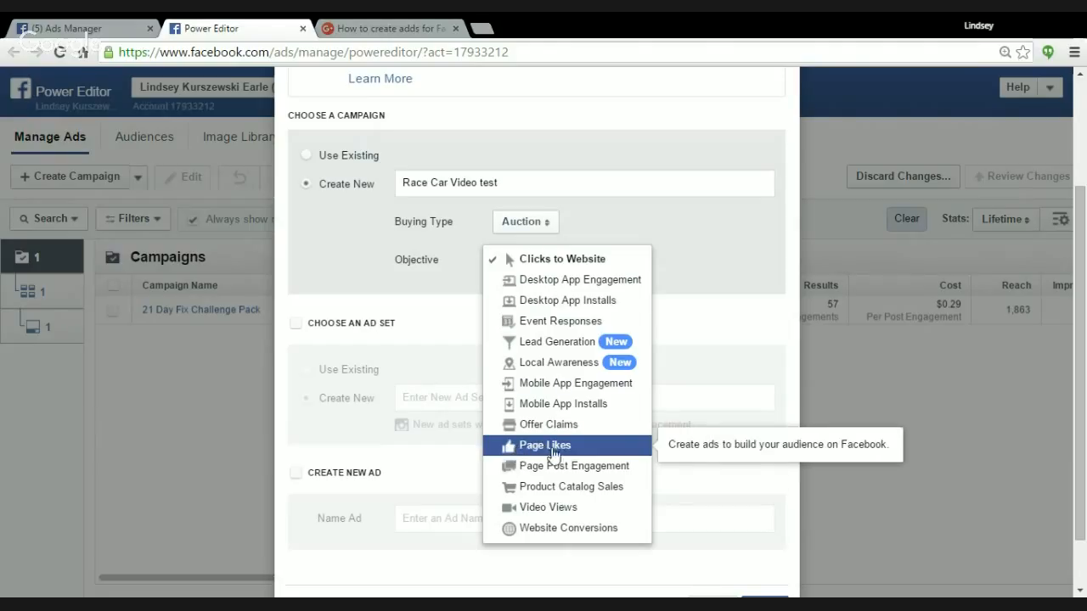
{"action": "left_click", "coordinate": [606, 450]}
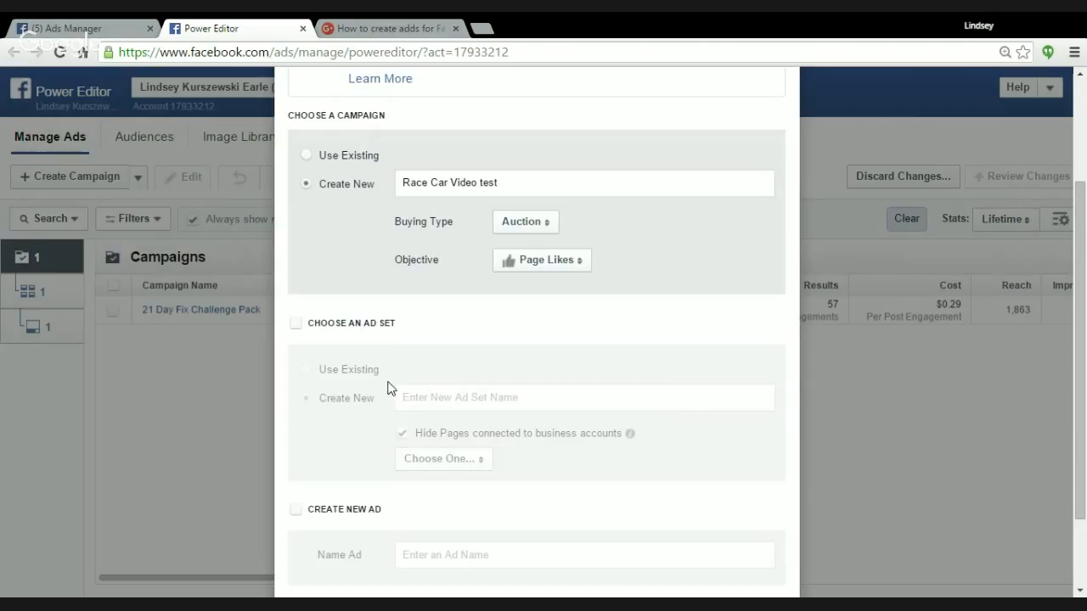
Include a new ad set named "Race Car Video Test" that promotes the Moving Motivating Momma page.
{"action": "scroll", "coordinate": [395, 383], "scroll_direction": "down", "scroll_amount": 1}
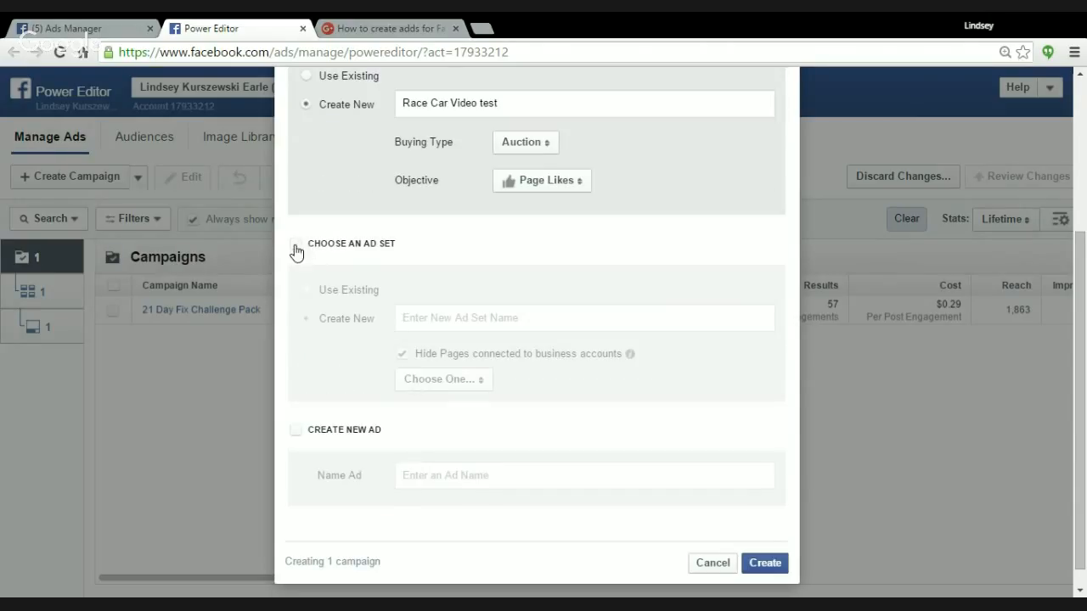
{"action": "left_click", "coordinate": [295, 246]}
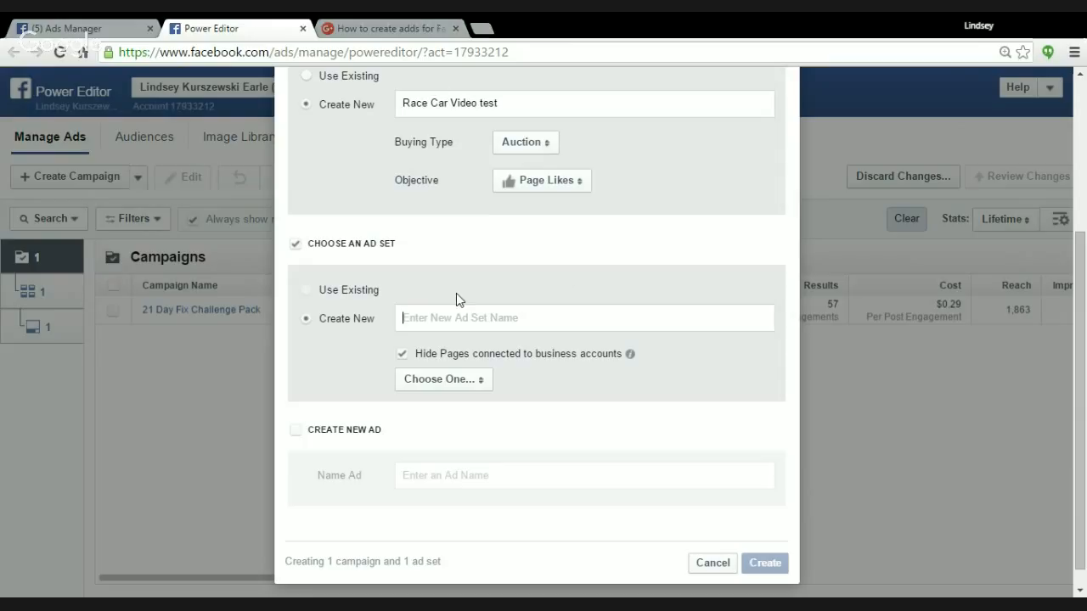
{"action": "type", "text": "Race Car Vid"}
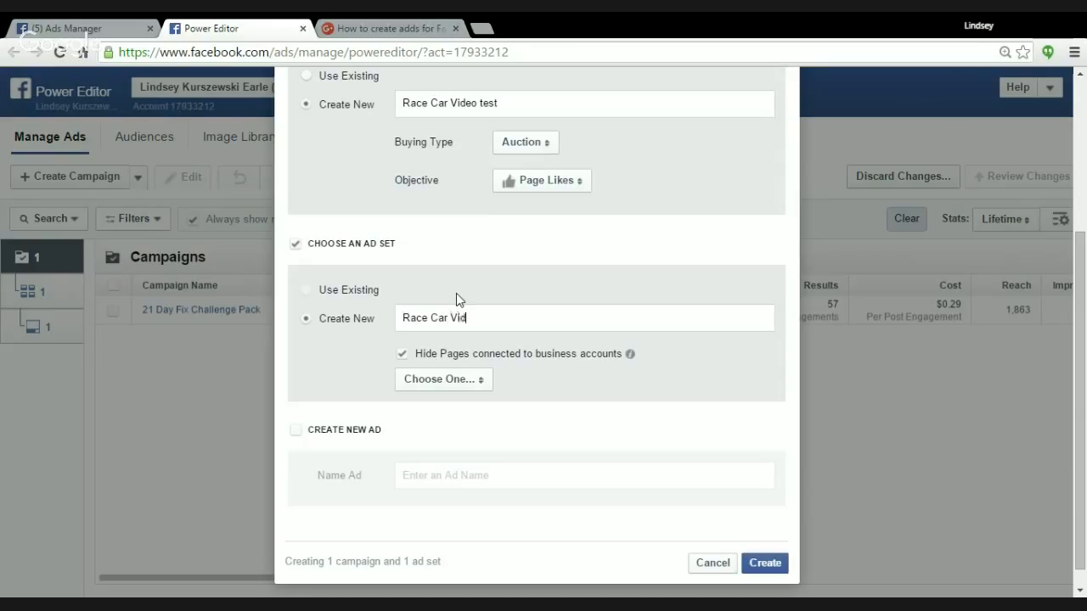
{"action": "type", "text": "eo Test"}
{"action": "left_click", "coordinate": [482, 382]}
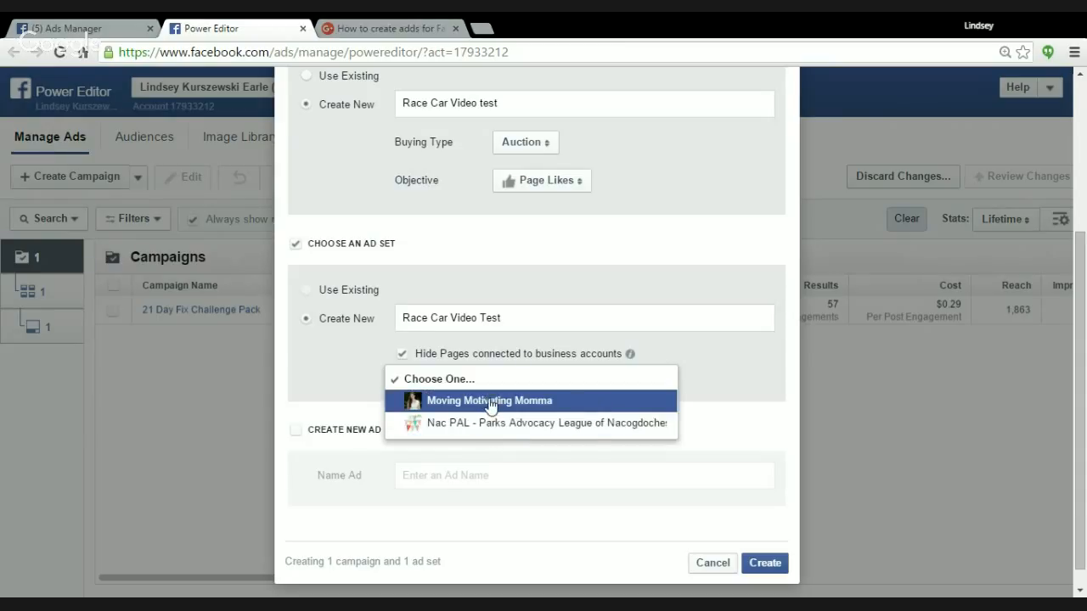
{"action": "left_click", "coordinate": [490, 399]}
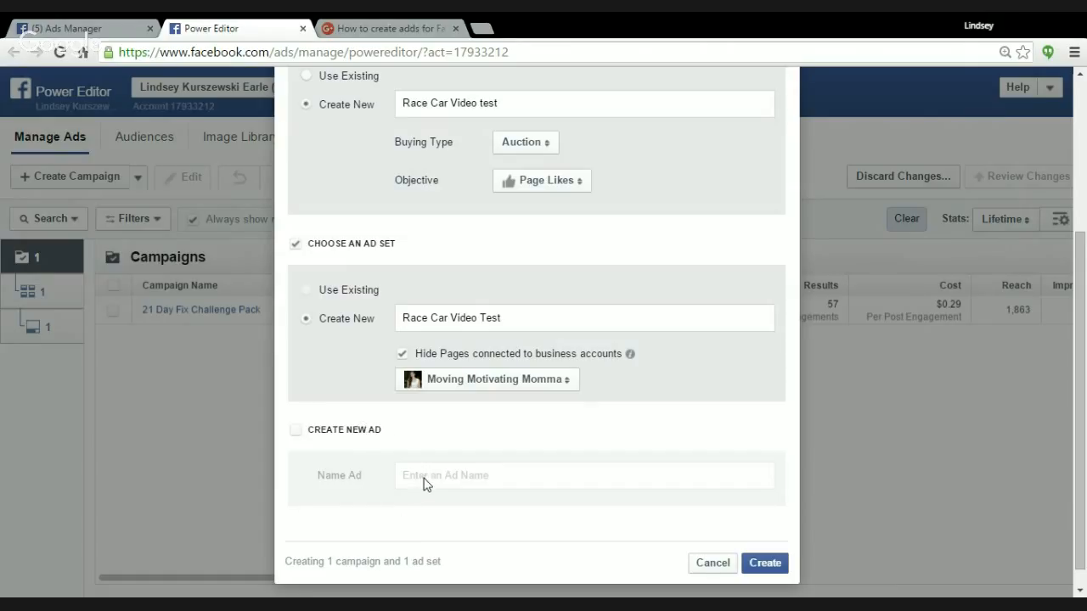
Include a new ad named "Race Car Video Test" and create the campaign with its ad set and ad.
{"action": "left_click", "coordinate": [295, 430]}
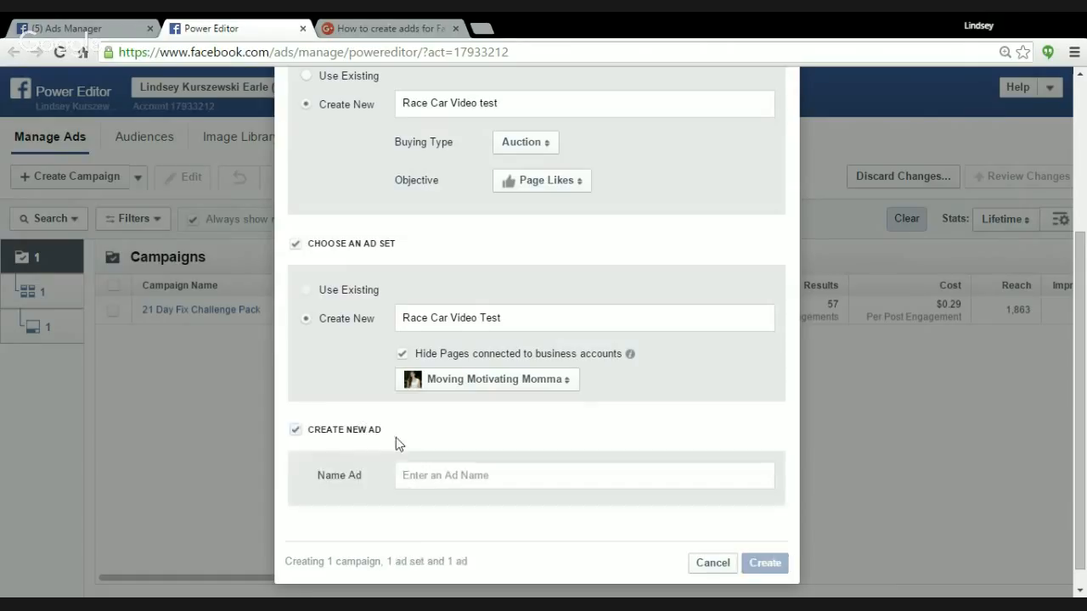
{"action": "left_click", "coordinate": [431, 474]}
{"action": "type", "text": "Race Car Video Tese"}
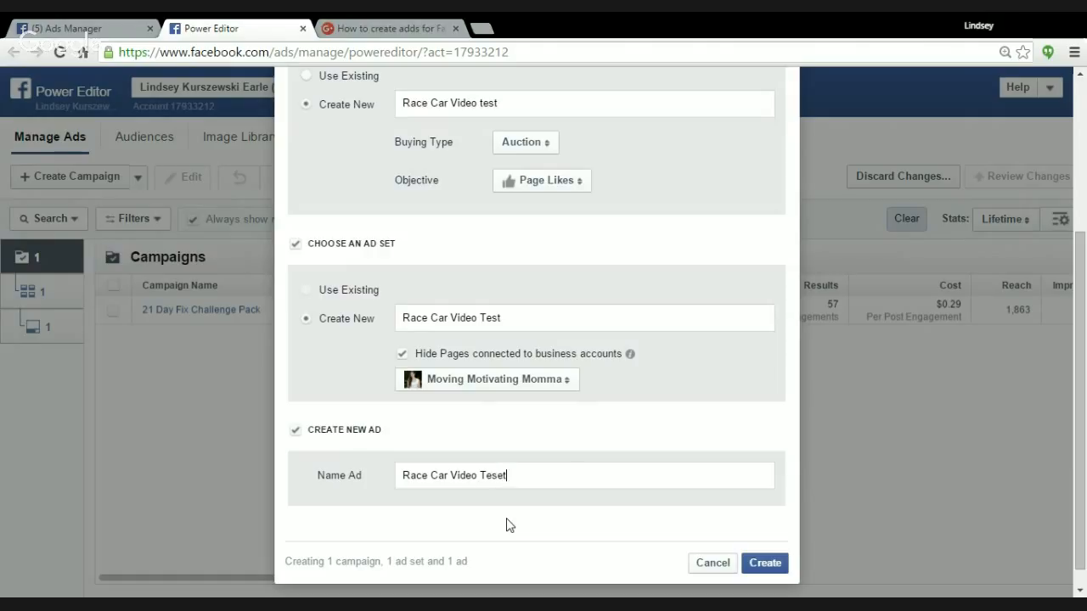
{"action": "type", "text": "t"}
{"action": "left_click", "coordinate": [761, 564]}
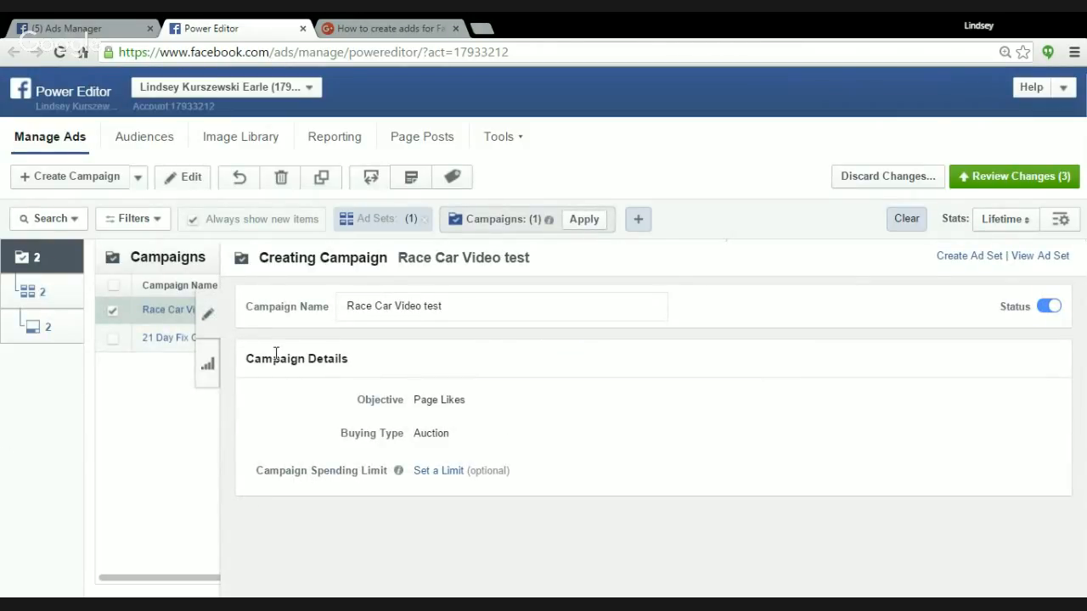
Open the Race Car Video Test ad set and set its daily budget to $2.
{"action": "left_click", "coordinate": [33, 293]}
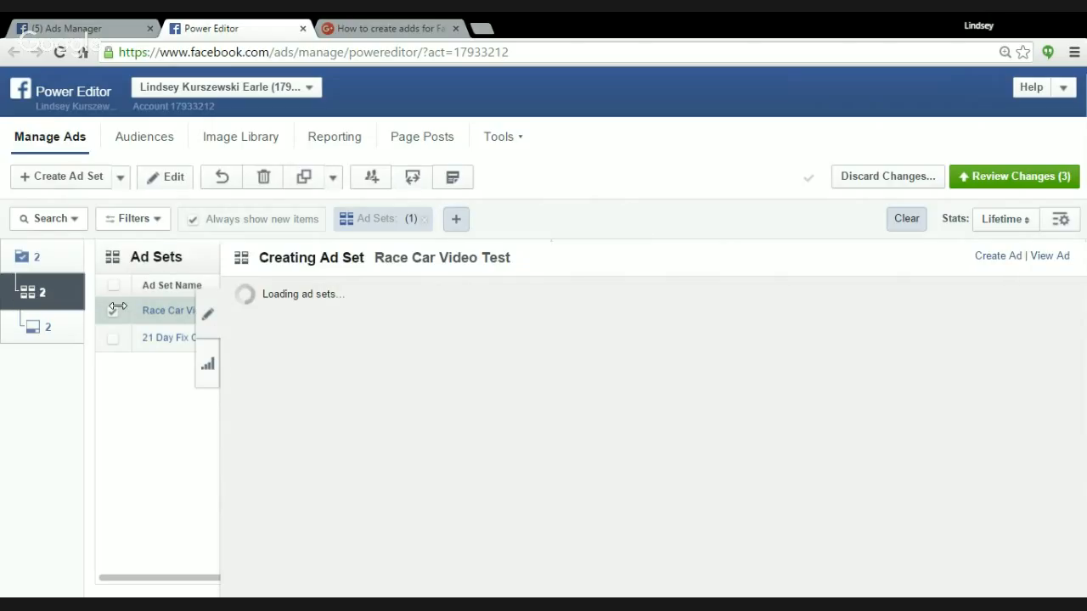
{"action": "scroll", "coordinate": [416, 422], "scroll_direction": "down", "scroll_amount": 1}
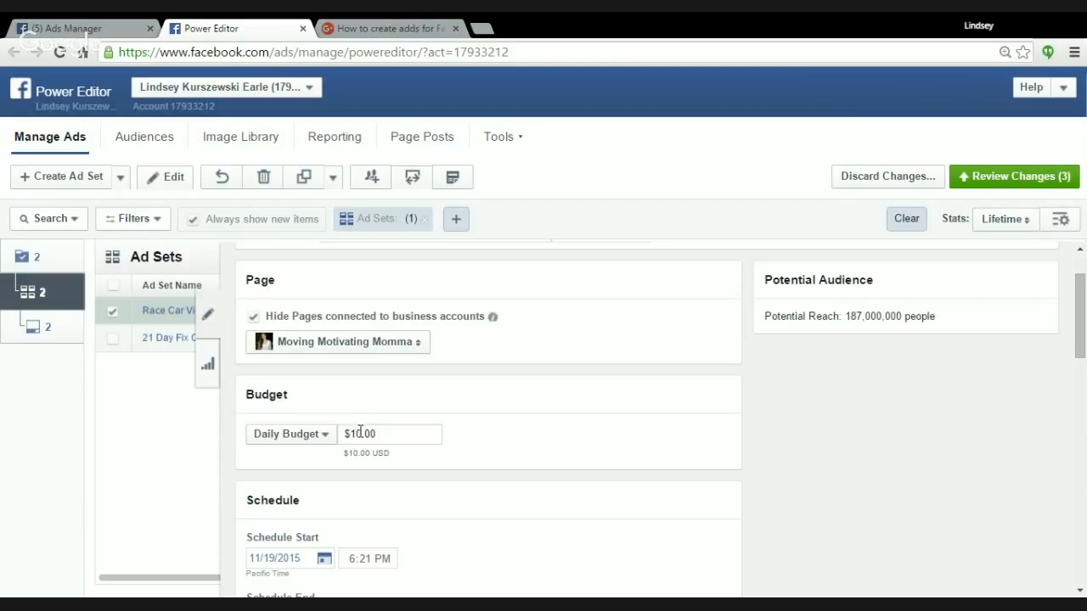
{"action": "scroll", "coordinate": [359, 435], "scroll_direction": "down", "scroll_amount": 1}
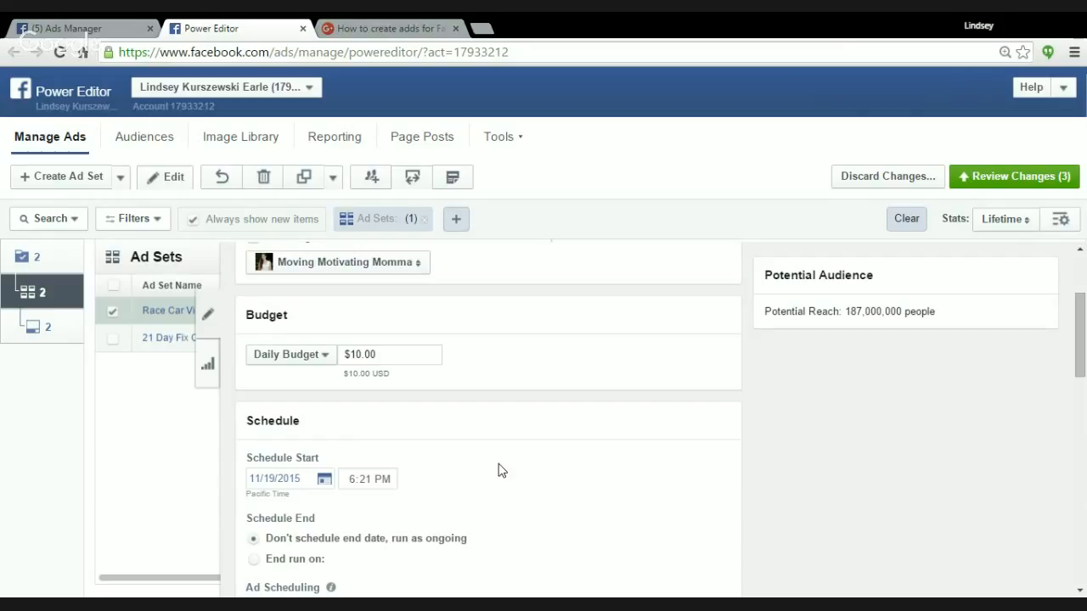
{"action": "key", "text": "BackSpace"}
{"action": "type", "text": "2"}
{"action": "scroll", "coordinate": [556, 419], "scroll_direction": "down", "scroll_amount": 4}
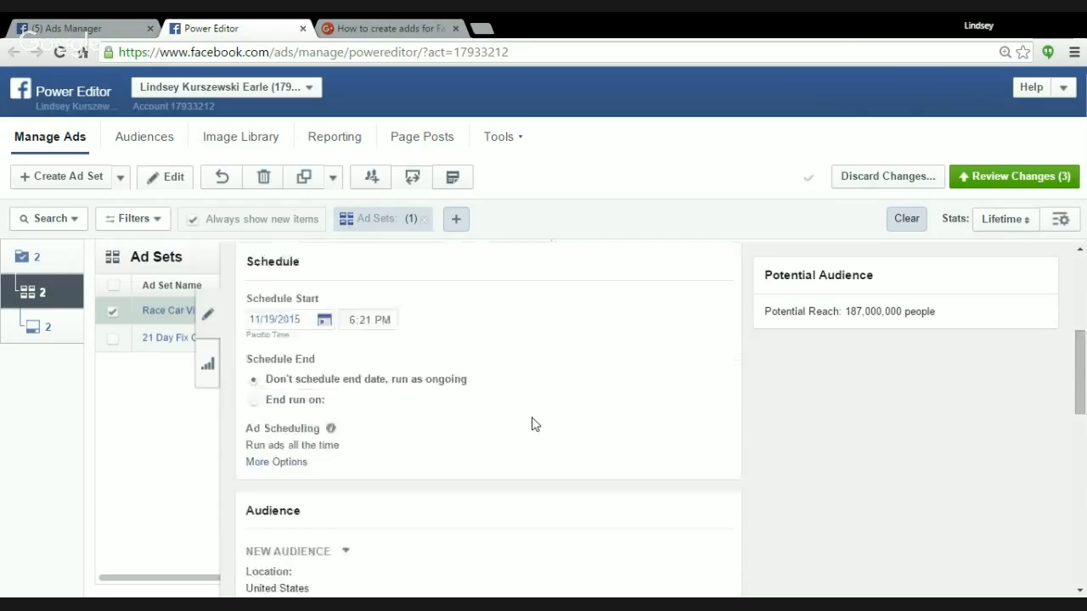
Look through the saved audiences available for the ad set, keeping New Audience selected.
{"action": "scroll", "coordinate": [529, 447], "scroll_direction": "up", "scroll_amount": 1}
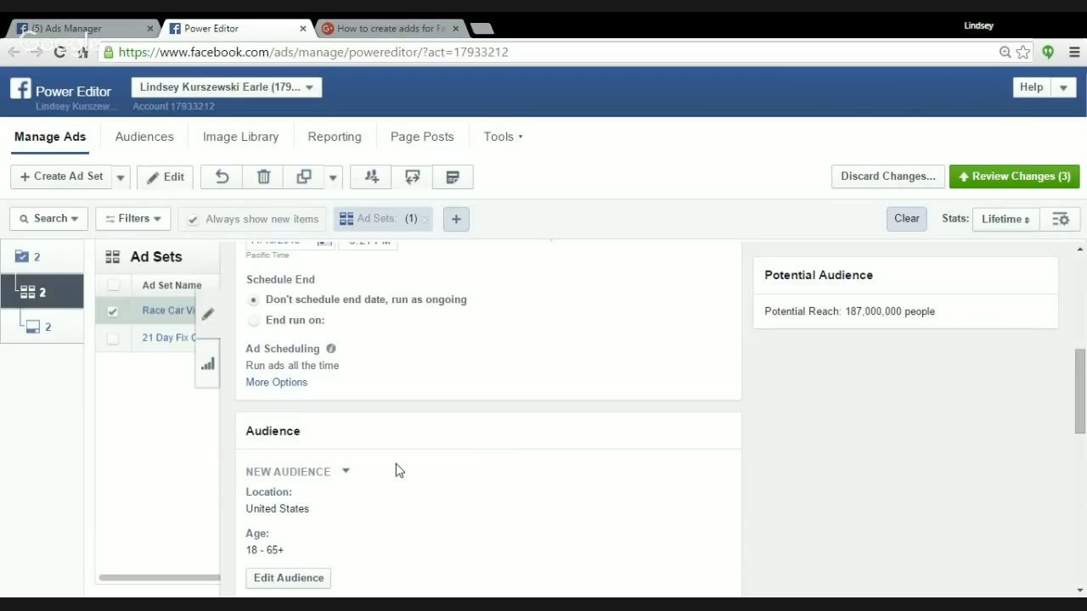
{"action": "scroll", "coordinate": [399, 471], "scroll_direction": "down", "scroll_amount": 1}
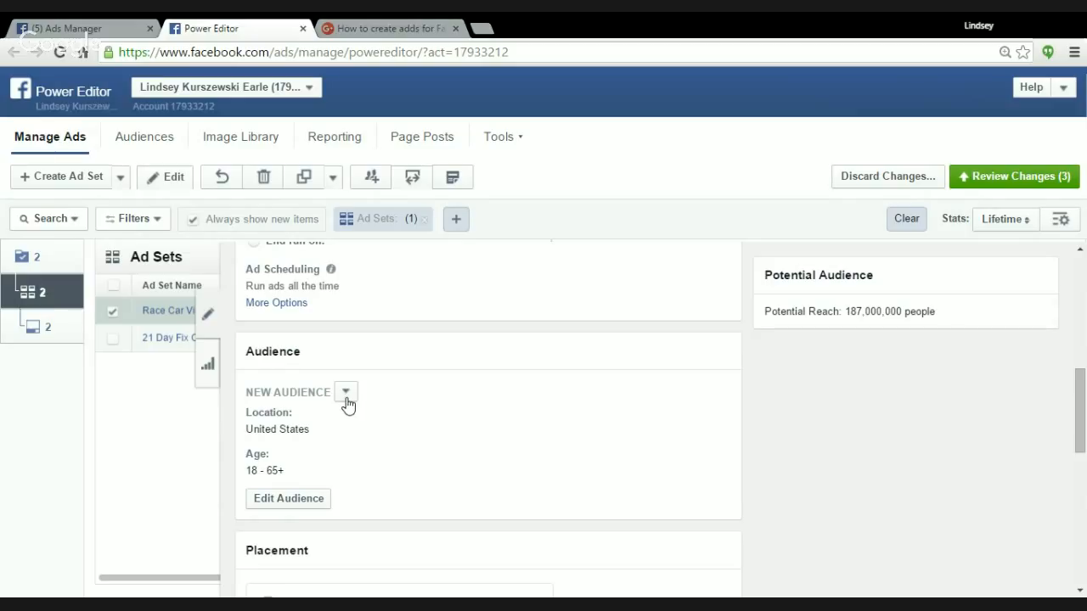
{"action": "left_click", "coordinate": [347, 393]}
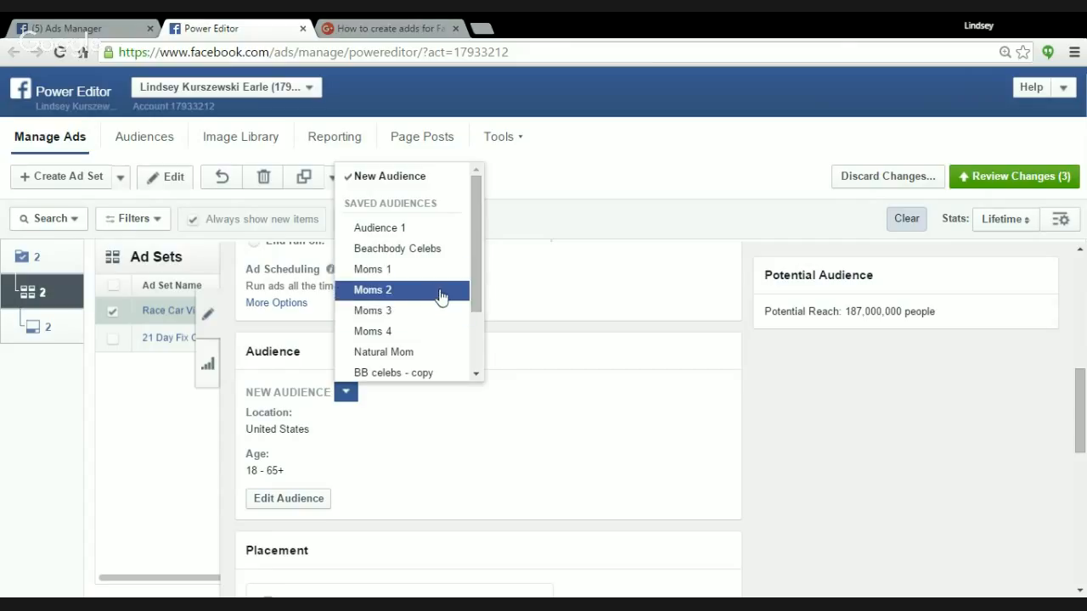
{"action": "left_click", "coordinate": [346, 393]}
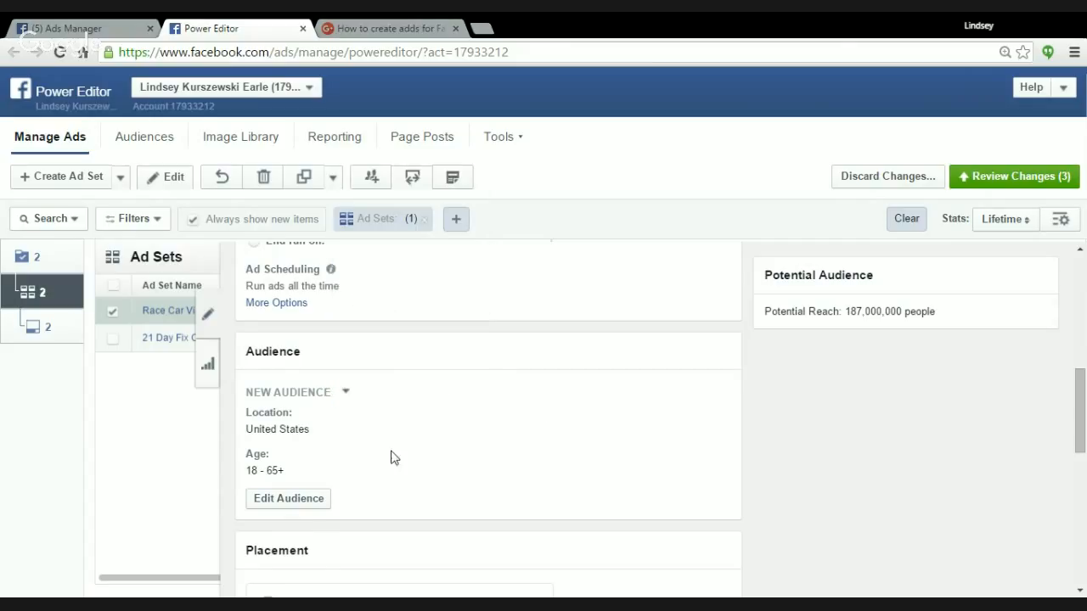
Open the ad set's new audience for editing and set its minimum age to 25.
{"action": "scroll", "coordinate": [393, 457], "scroll_direction": "down", "scroll_amount": 1}
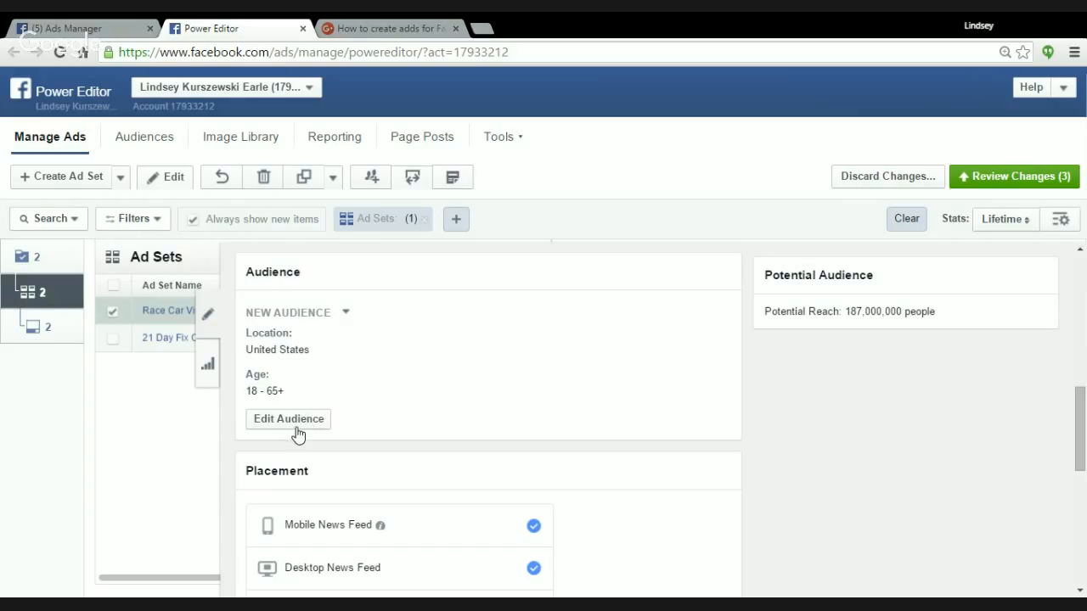
{"action": "left_click", "coordinate": [274, 423]}
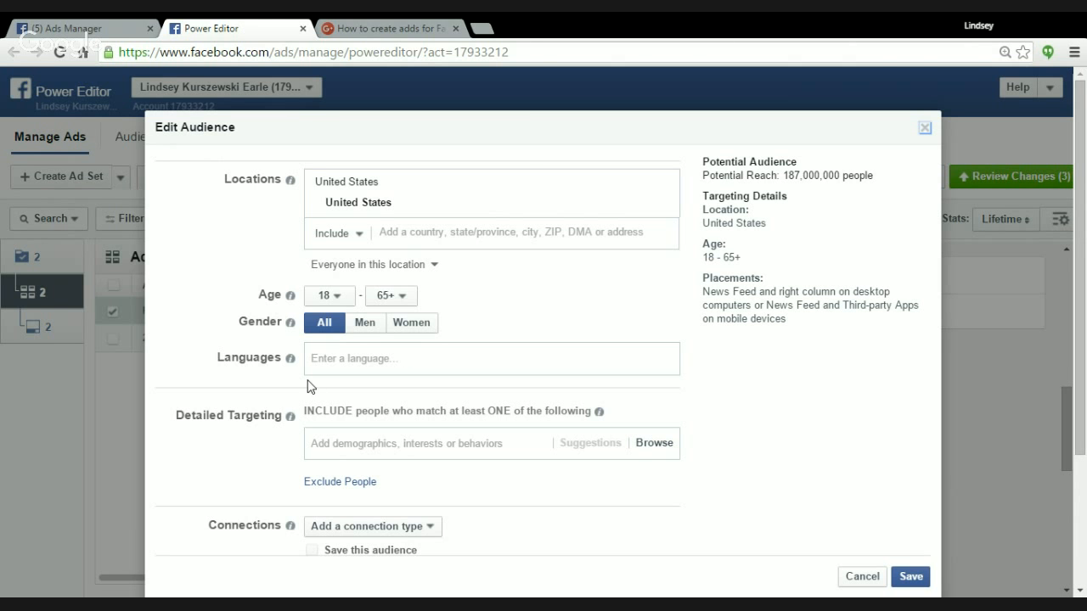
{"action": "mouse_move", "coordinate": [290, 180]}
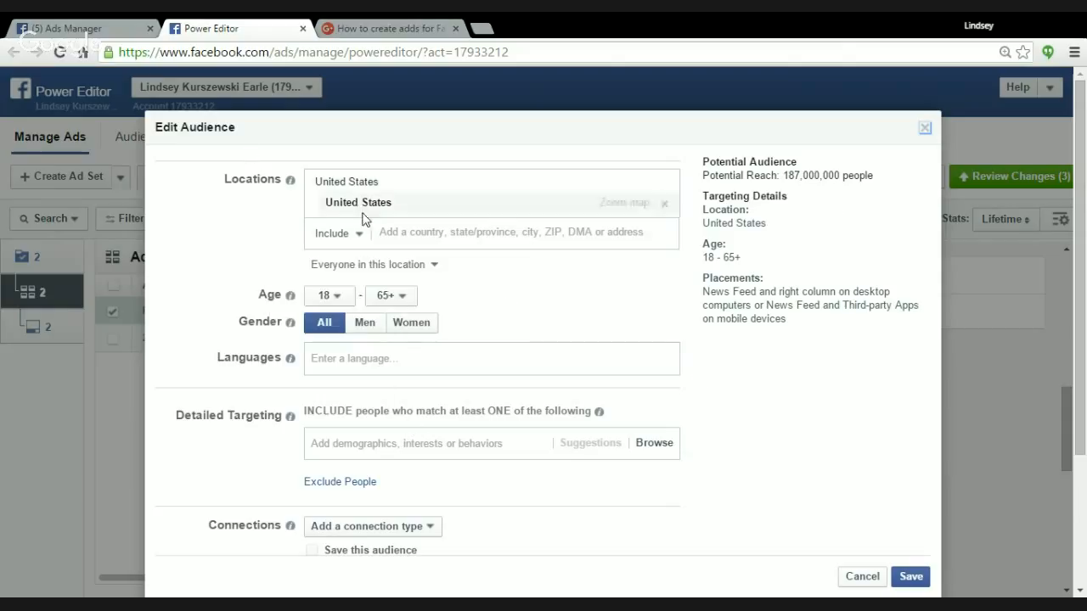
{"action": "left_click", "coordinate": [339, 299]}
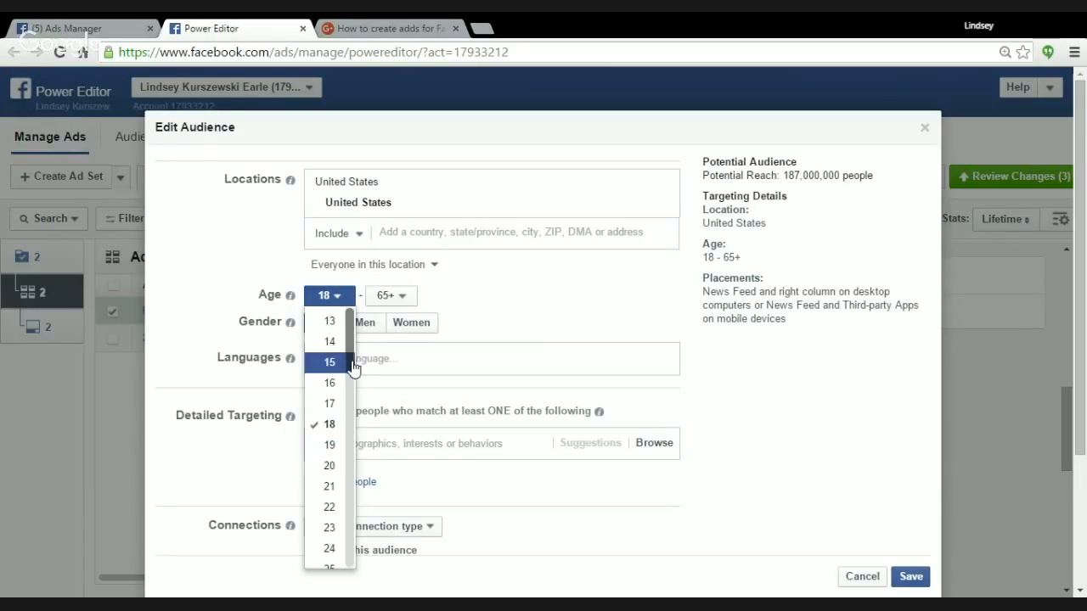
{"action": "left_click_drag", "start_coordinate": [353, 348], "coordinate": [353, 395]}
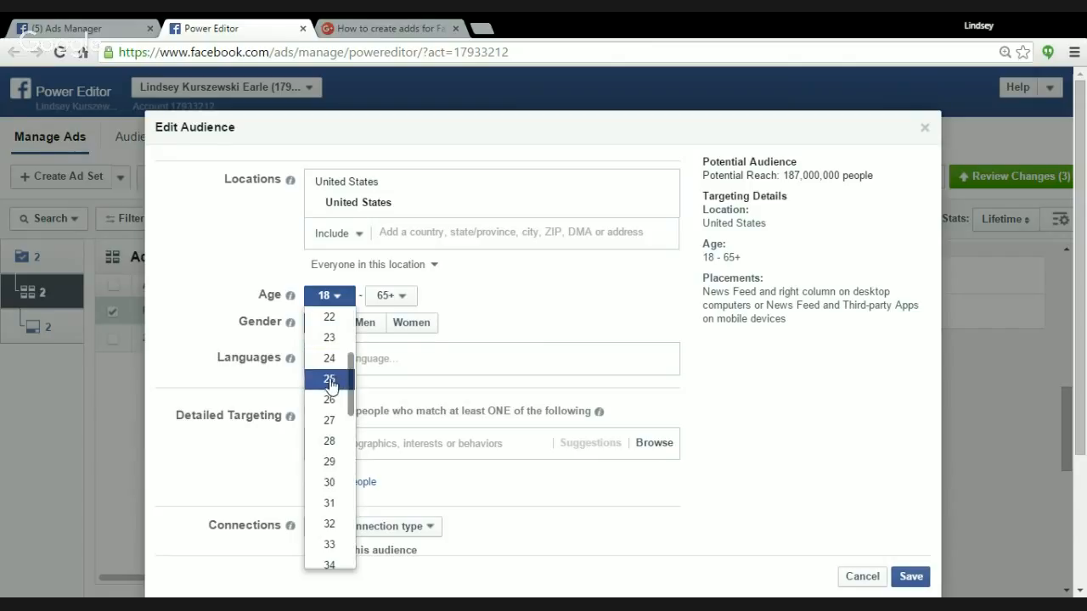
{"action": "left_click", "coordinate": [331, 386]}
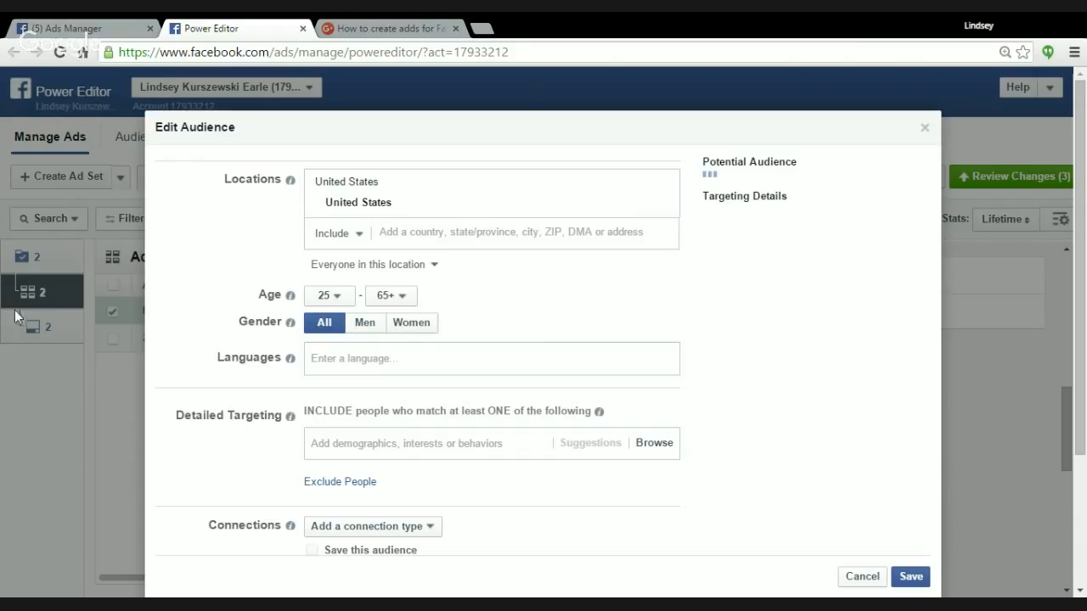
Set the audience's maximum age to 43 and limit the gender to women.
{"action": "left_click", "coordinate": [403, 297]}
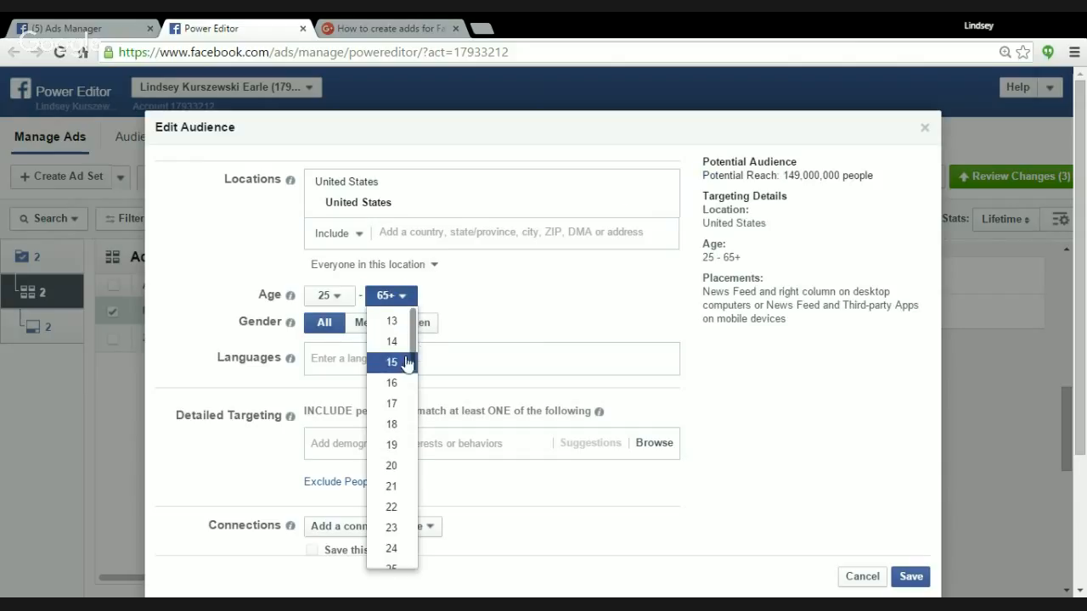
{"action": "left_click_drag", "start_coordinate": [415, 359], "coordinate": [415, 471]}
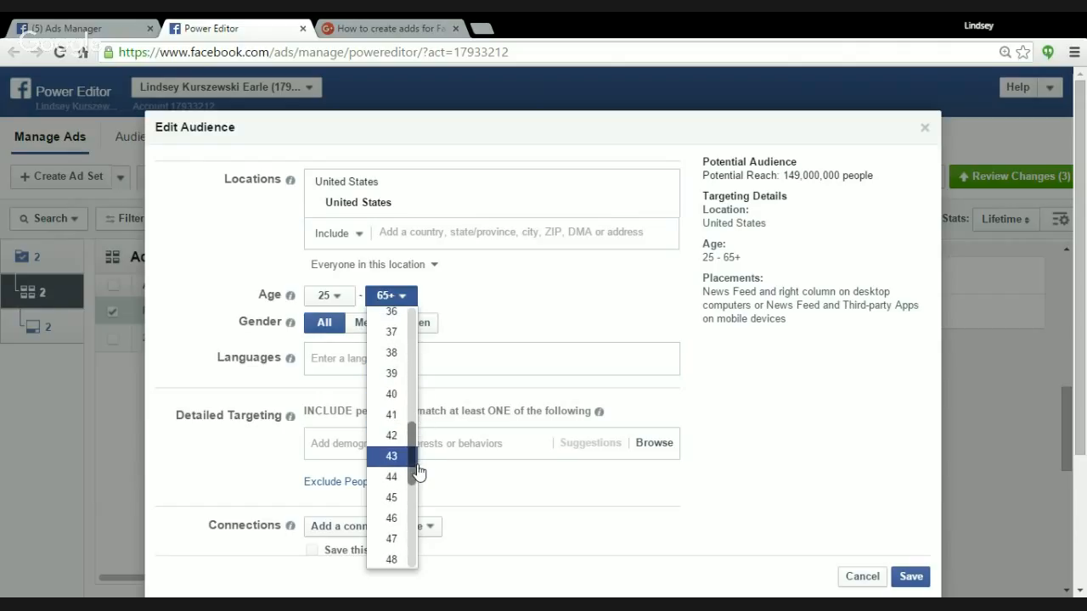
{"action": "left_click", "coordinate": [391, 458]}
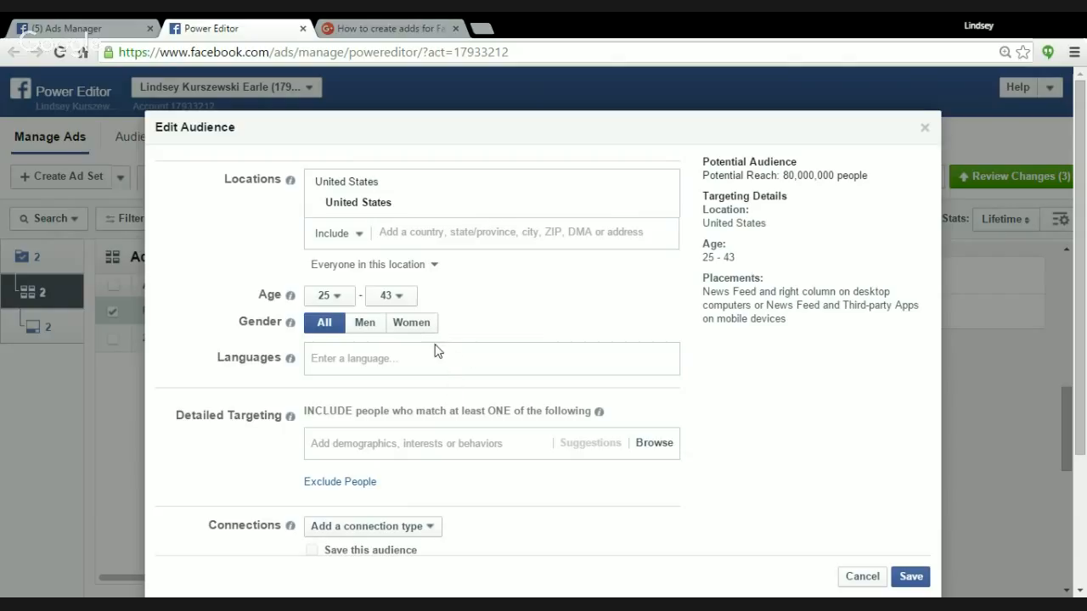
{"action": "left_click", "coordinate": [414, 324]}
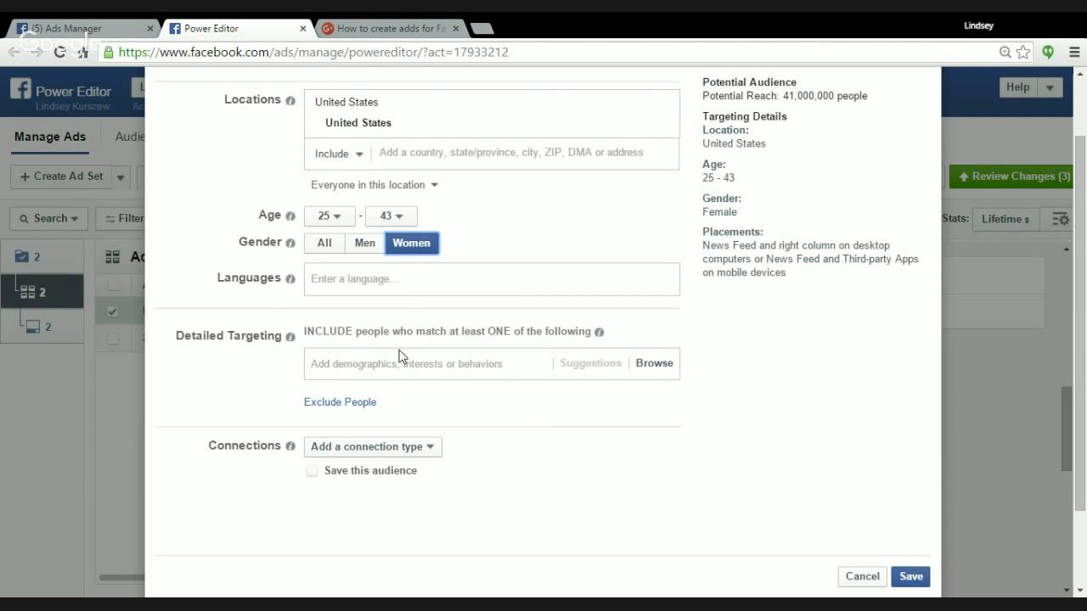
Browse the detailed targeting categories under Behaviors, including the Automotive subcategories.
{"action": "left_click", "coordinate": [412, 360]}
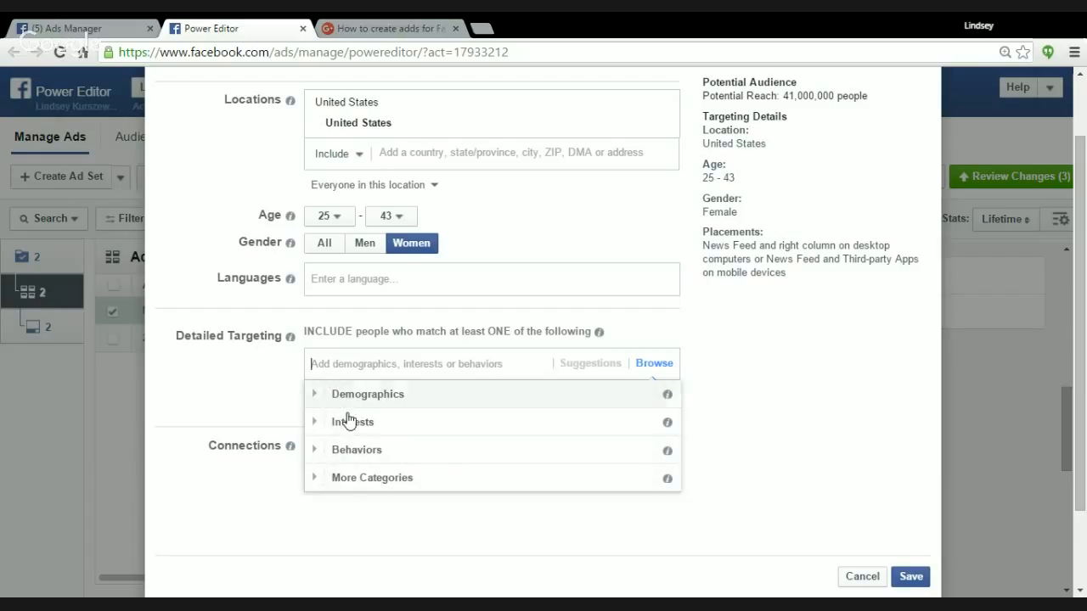
{"action": "left_click", "coordinate": [357, 449]}
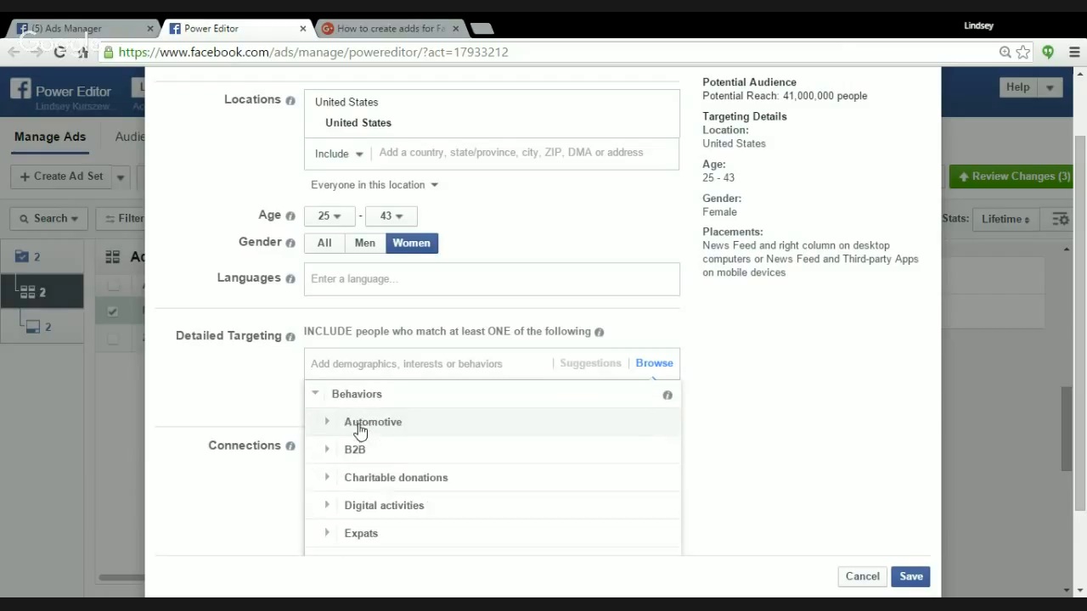
{"action": "left_click", "coordinate": [329, 426]}
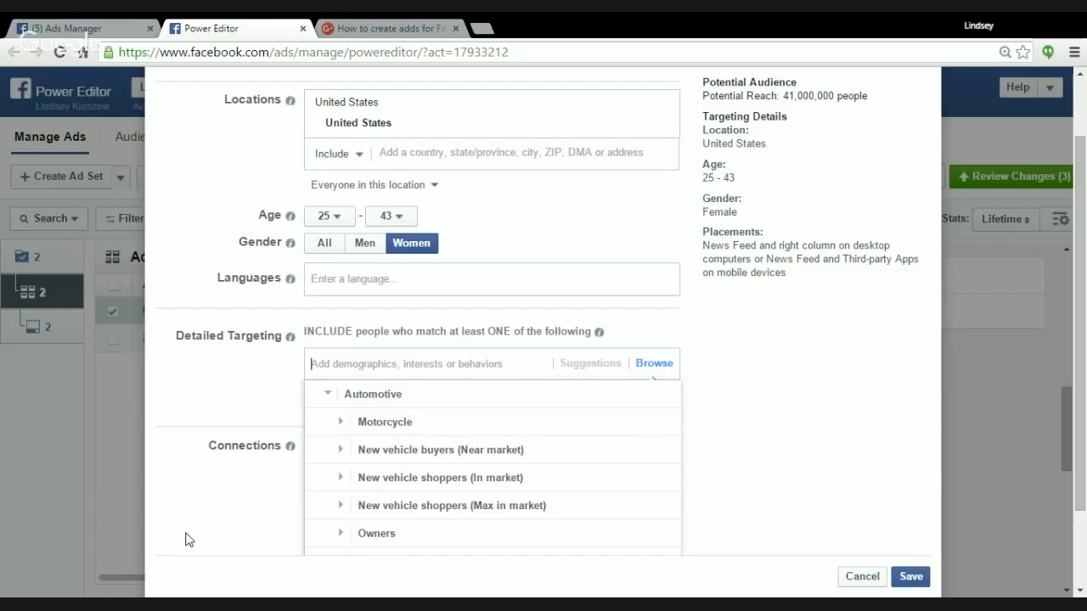
{"action": "left_click", "coordinate": [230, 499]}
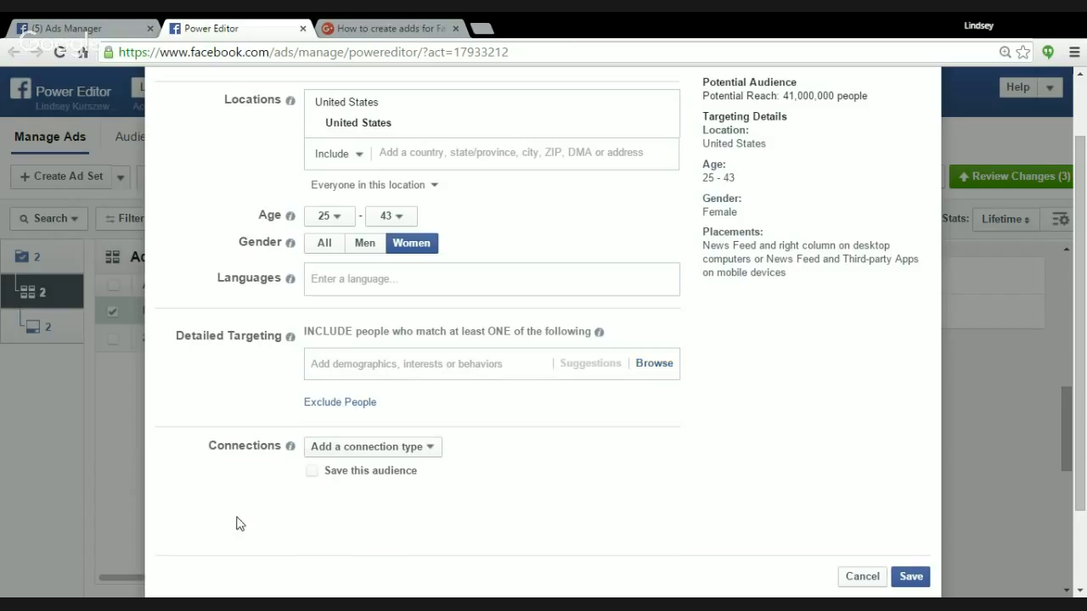
Search detailed targeting for "Shaun T" and add the shaun t interest to the audience.
{"action": "left_click", "coordinate": [430, 449]}
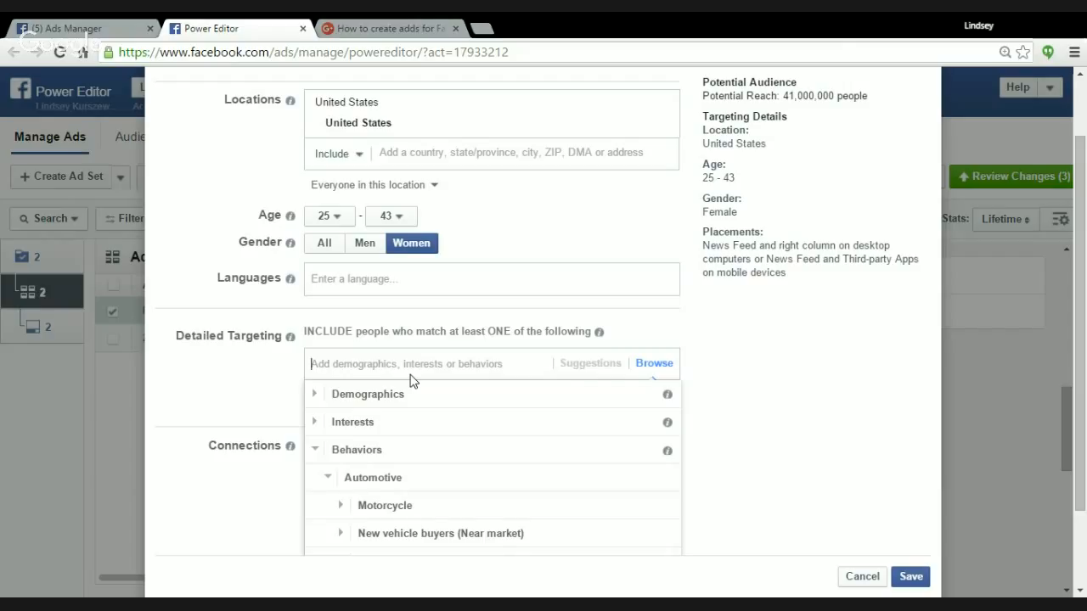
{"action": "type", "text": "Sha"}
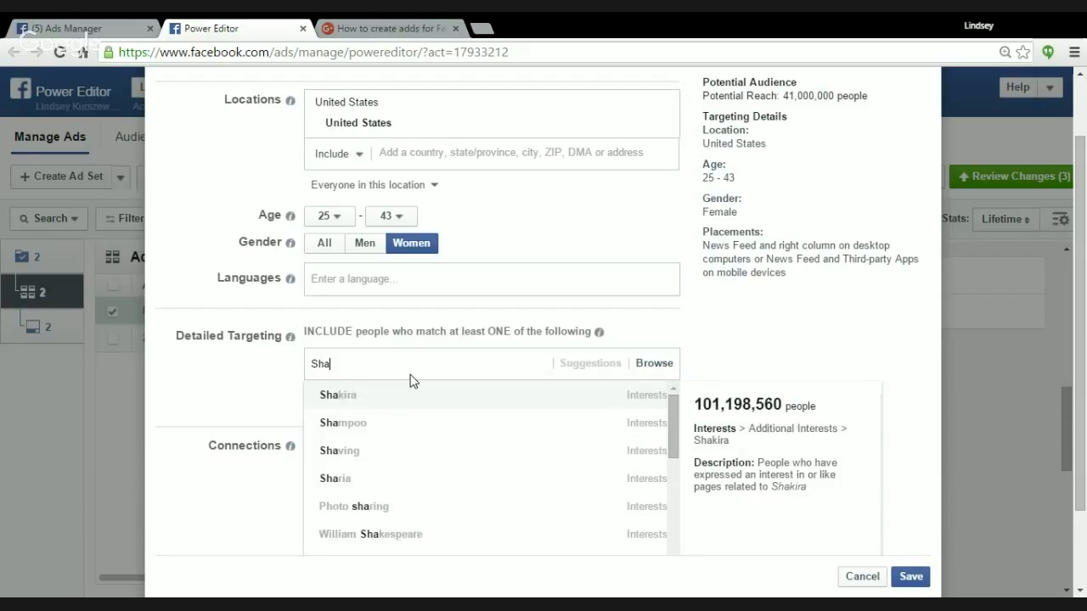
{"action": "type", "text": "un T"}
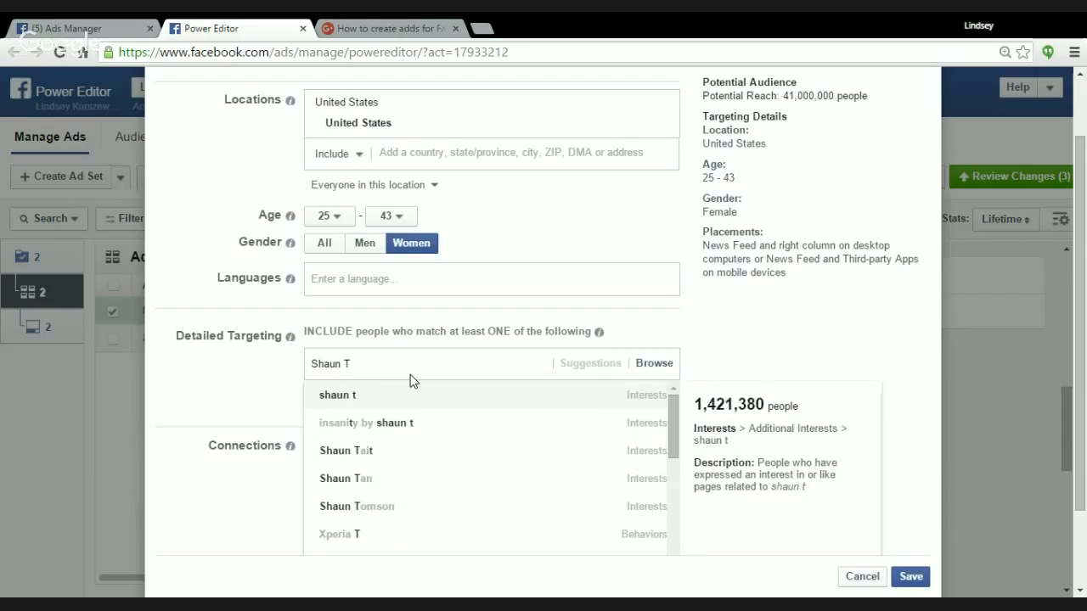
{"action": "left_click", "coordinate": [349, 397]}
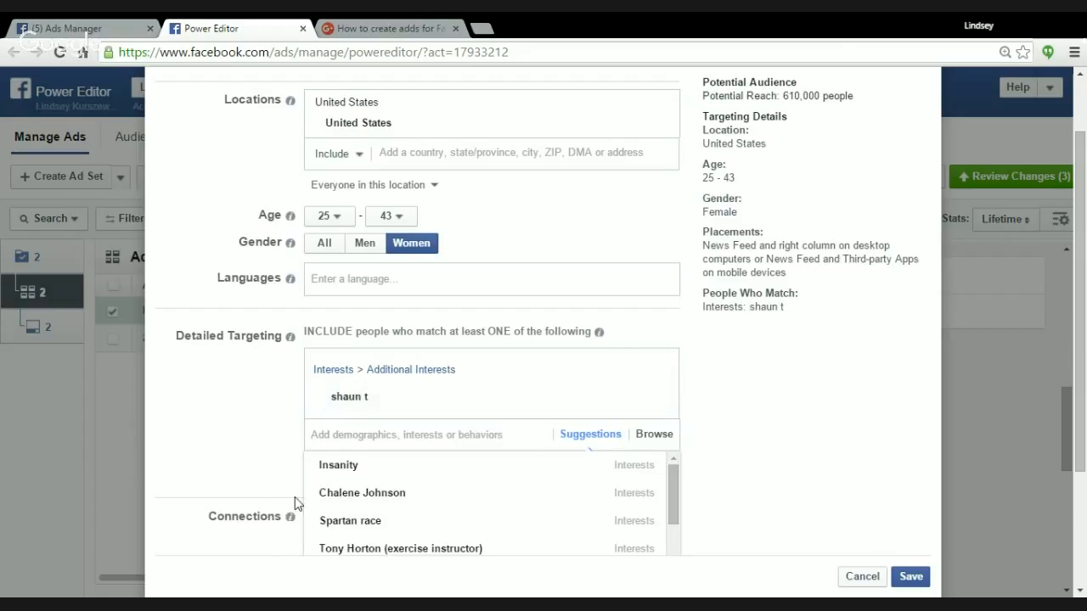
Add the suggested interests Tony Horton (exercise instructor) and Chalene Johnson, and remove Tony Horton from the targeting again.
{"action": "mouse_move", "coordinate": [322, 493]}
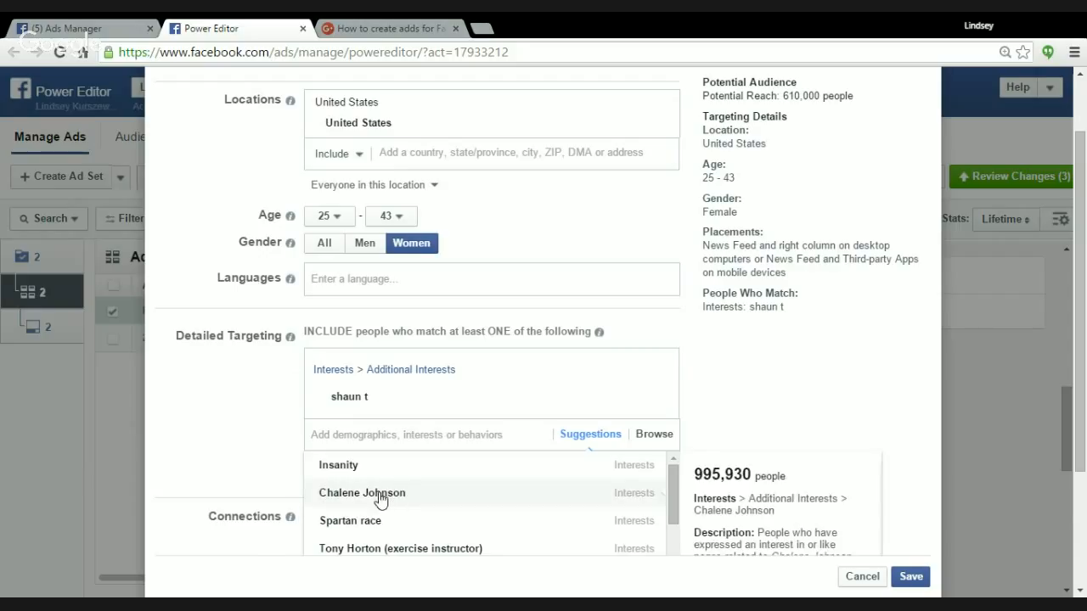
{"action": "mouse_move", "coordinate": [432, 480]}
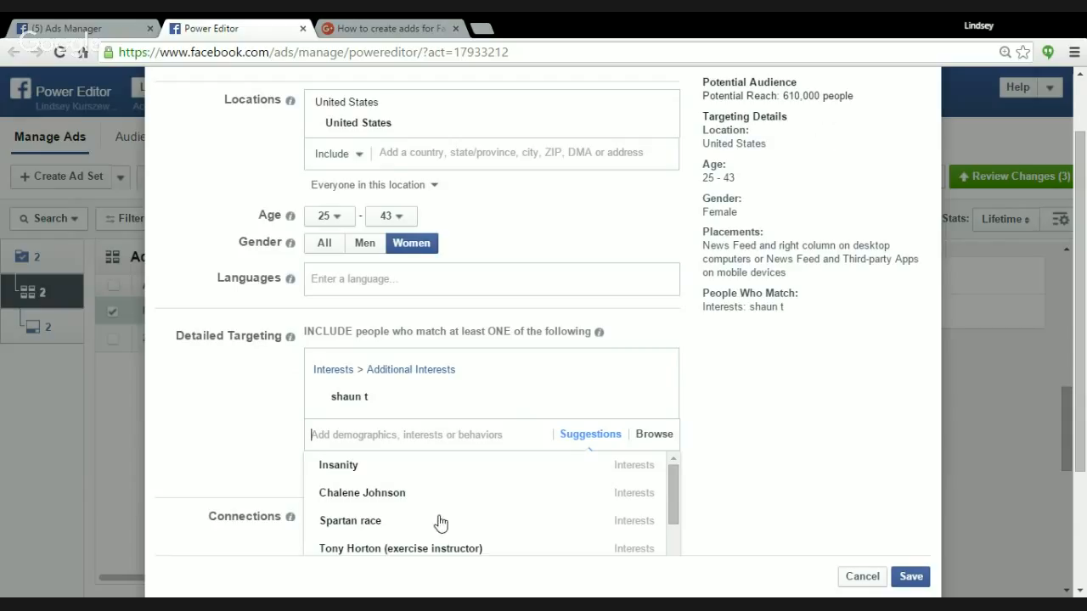
{"action": "left_click", "coordinate": [435, 548]}
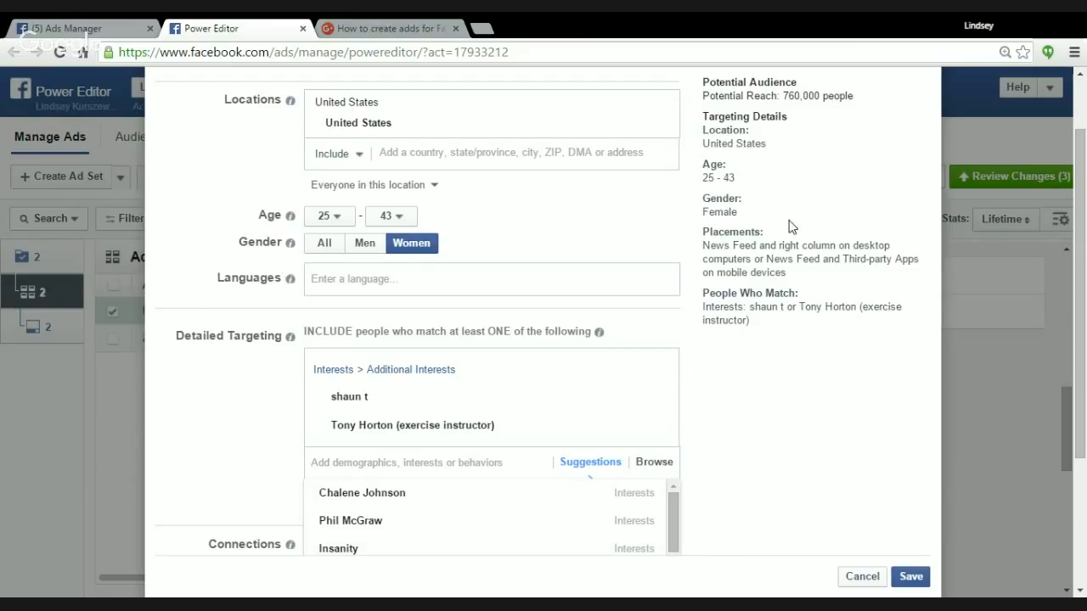
{"action": "mouse_move", "coordinate": [452, 443]}
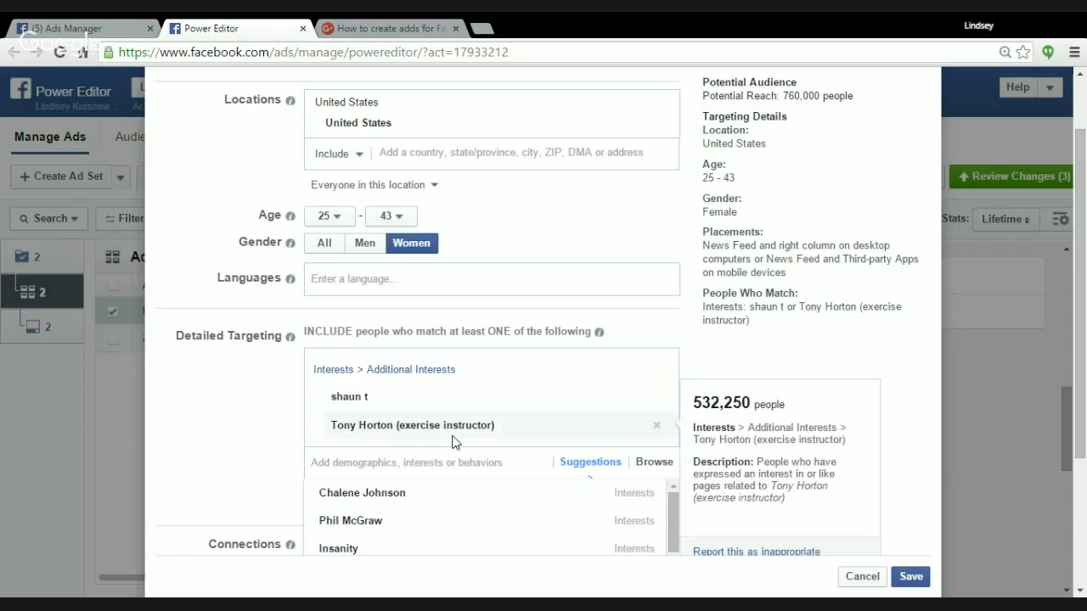
{"action": "left_click", "coordinate": [355, 497]}
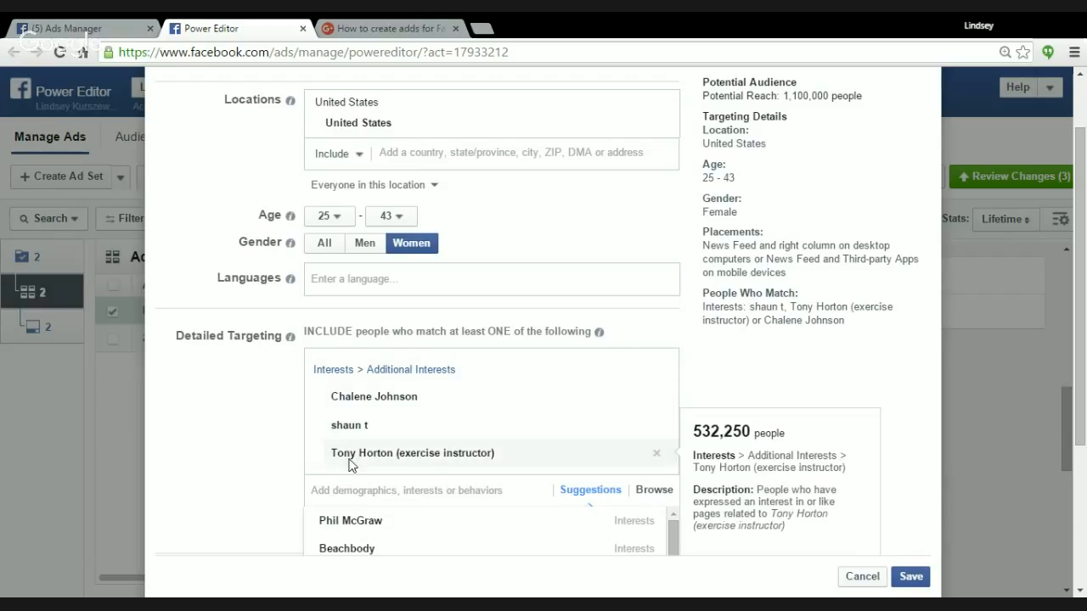
{"action": "left_click", "coordinate": [657, 452]}
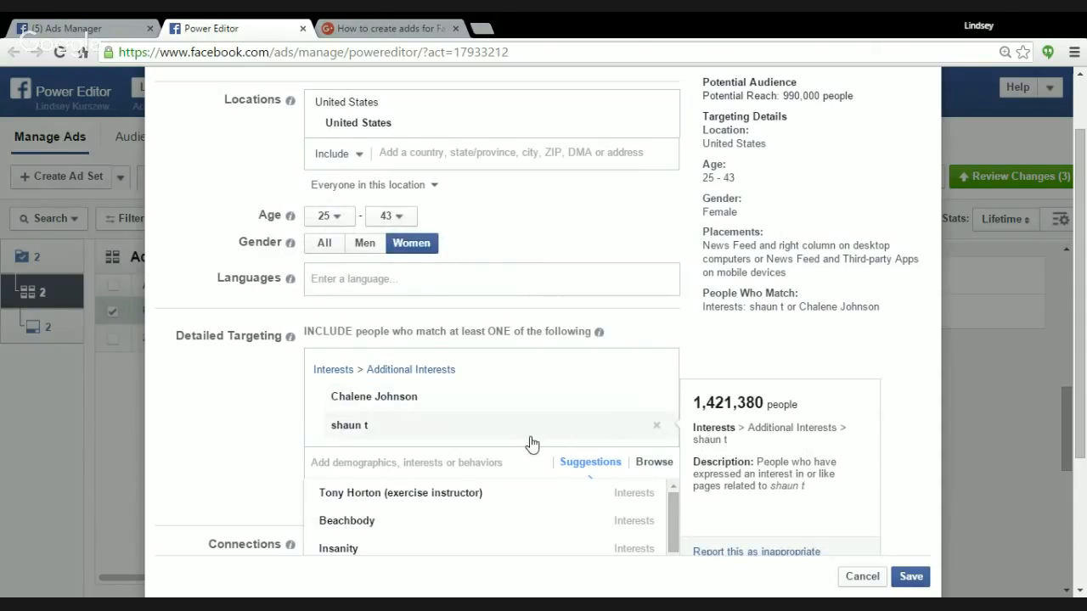
Look through the remaining interest suggestions and save the edited audience.
{"action": "scroll", "coordinate": [529, 433], "scroll_direction": "down", "scroll_amount": 1}
{"action": "scroll", "coordinate": [430, 382], "scroll_direction": "down", "scroll_amount": 5}
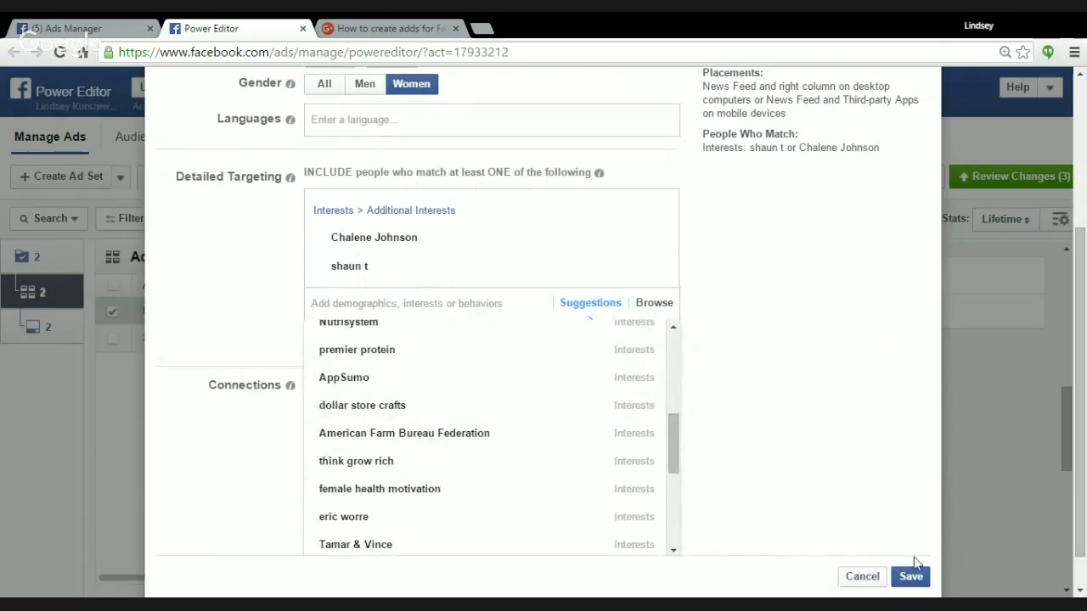
{"action": "left_click", "coordinate": [912, 578]}
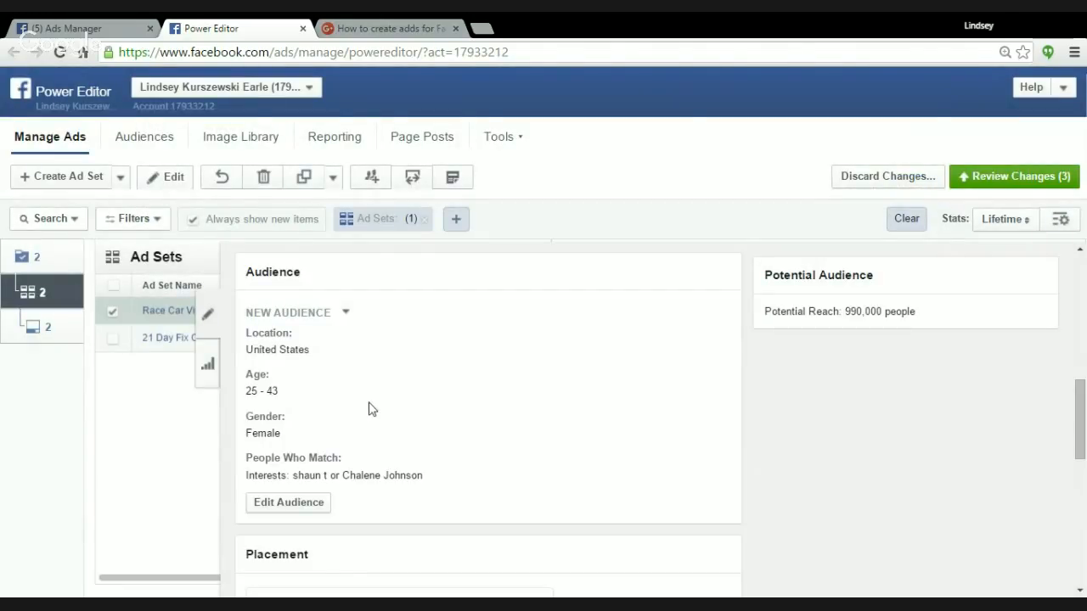
Exclude Desktop News Feed and Desktop Right Column from the ad set's placements, leaving only Mobile News Feed.
{"action": "scroll", "coordinate": [382, 412], "scroll_direction": "down", "scroll_amount": 1}
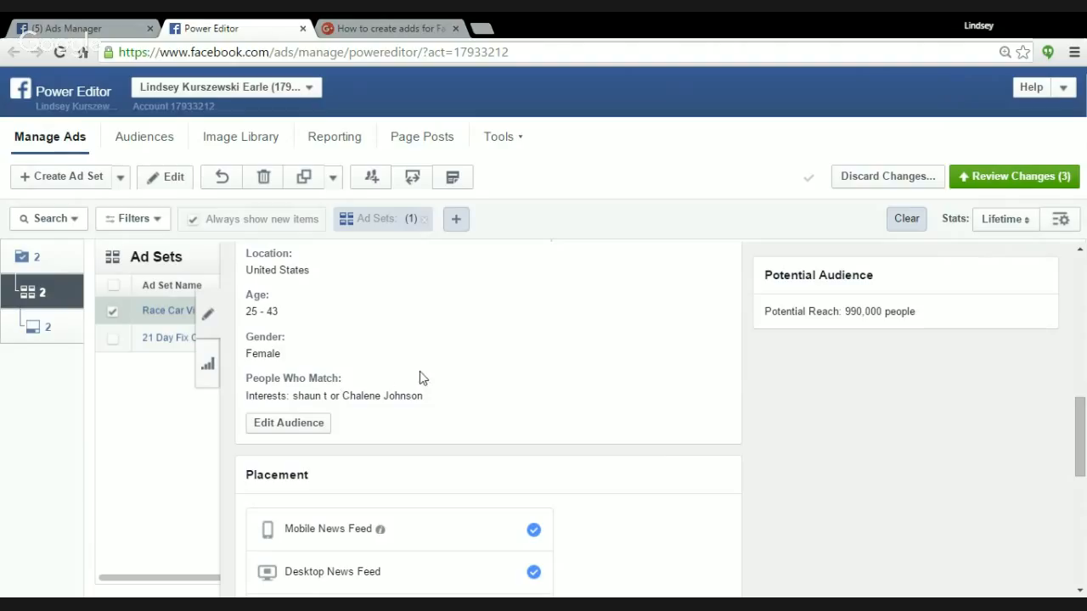
{"action": "scroll", "coordinate": [662, 451], "scroll_direction": "down", "scroll_amount": 1}
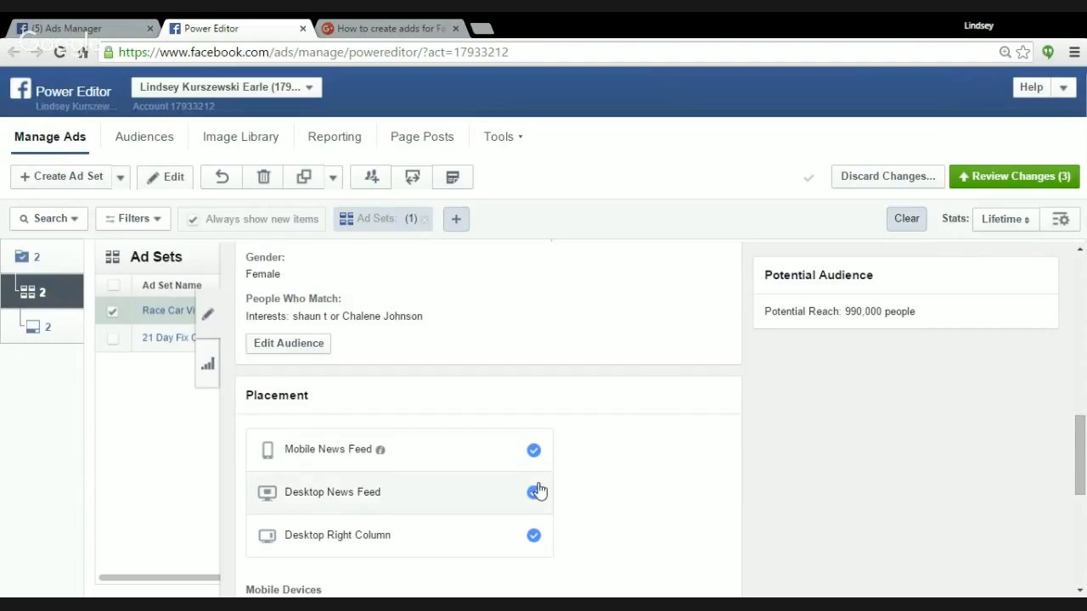
{"action": "scroll", "coordinate": [537, 491], "scroll_direction": "down", "scroll_amount": 1}
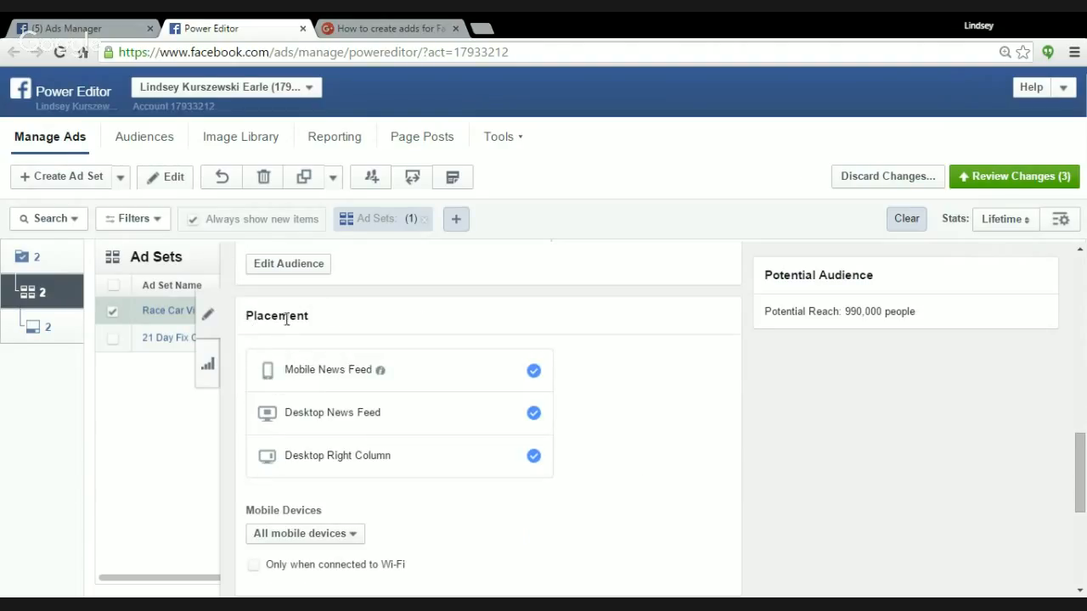
{"action": "left_click", "coordinate": [535, 416]}
{"action": "left_click", "coordinate": [534, 456]}
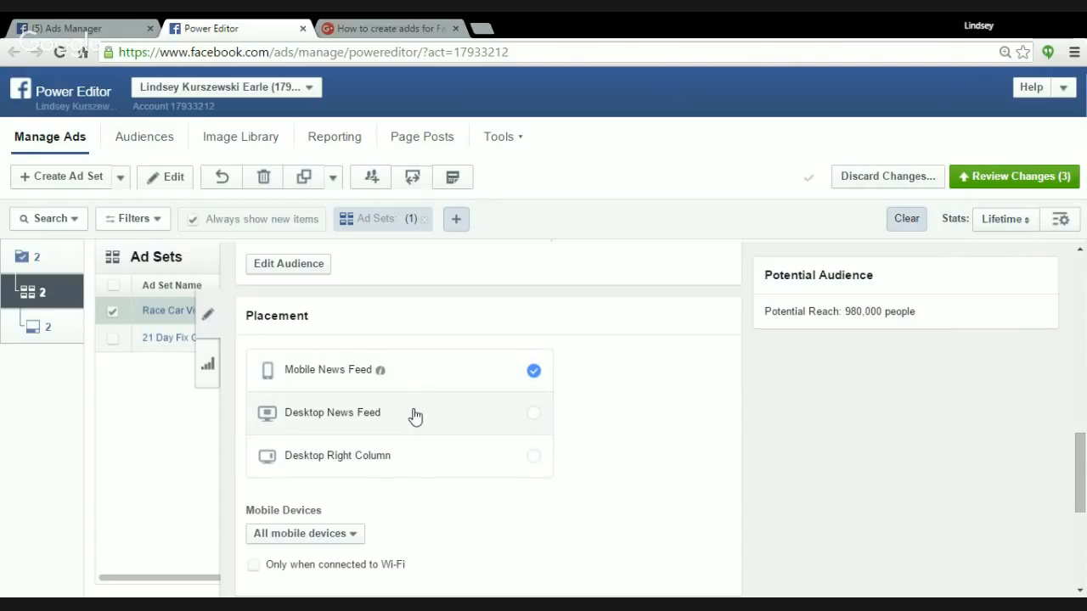
{"action": "scroll", "coordinate": [415, 416], "scroll_direction": "down", "scroll_amount": 1}
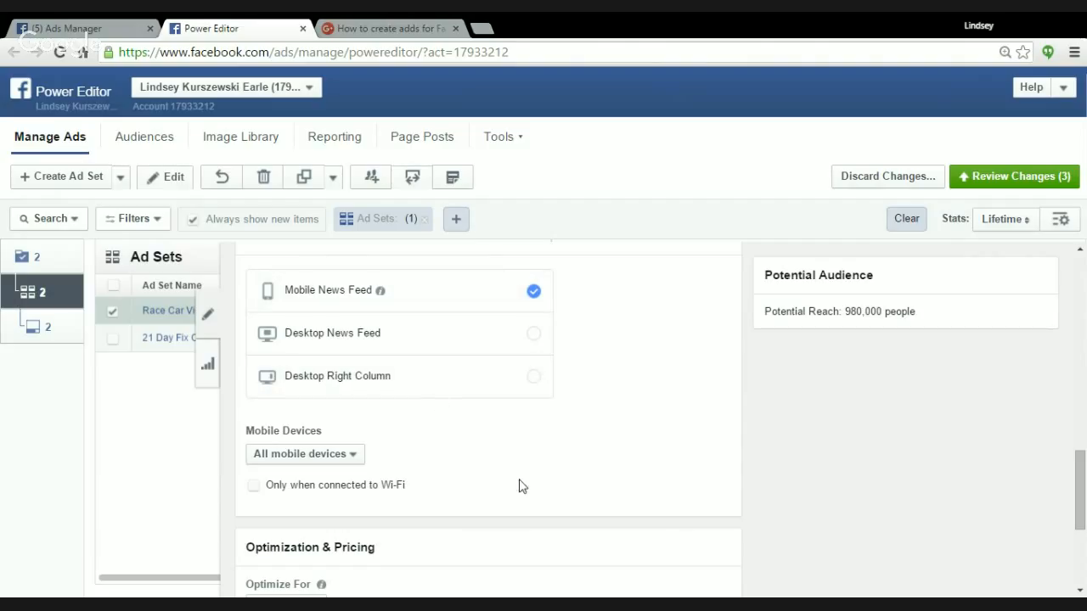
Review the ad set's placement, budget, schedule and audience settings.
{"action": "scroll", "coordinate": [522, 484], "scroll_direction": "down", "scroll_amount": 2}
{"action": "scroll", "coordinate": [533, 493], "scroll_direction": "up", "scroll_amount": 6}
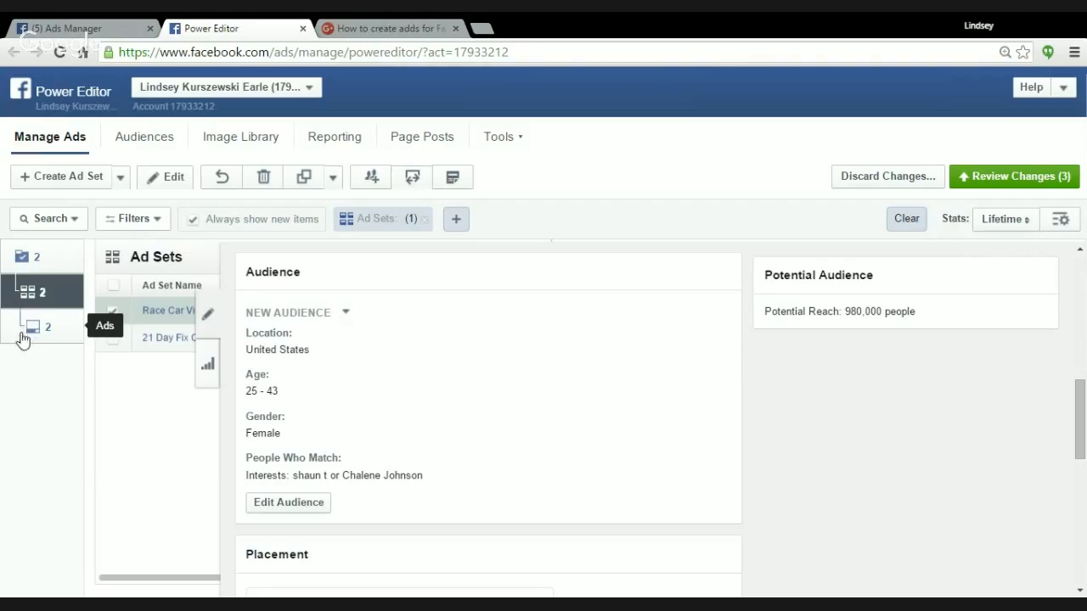
{"action": "scroll", "coordinate": [387, 359], "scroll_direction": "down", "scroll_amount": 5}
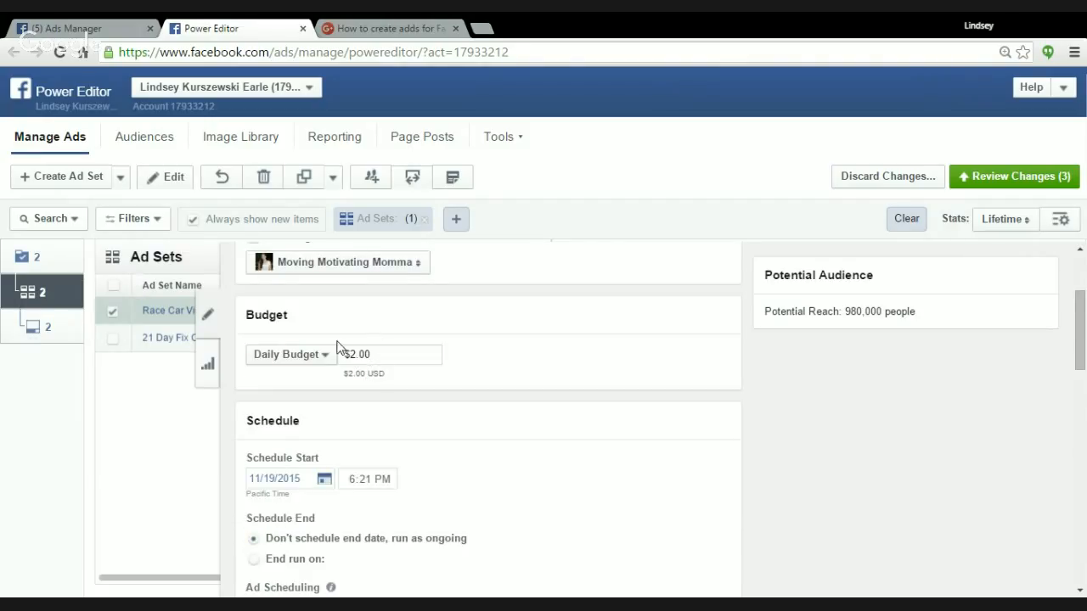
{"action": "scroll", "coordinate": [410, 429], "scroll_direction": "down", "scroll_amount": 2}
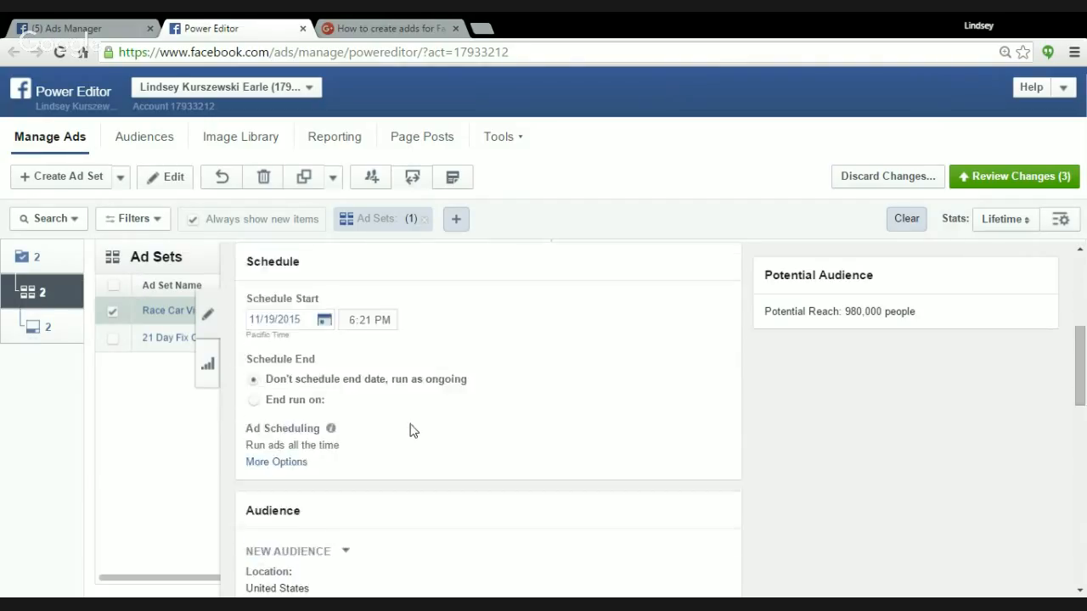
{"action": "scroll", "coordinate": [403, 445], "scroll_direction": "down", "scroll_amount": 1}
{"action": "scroll", "coordinate": [403, 457], "scroll_direction": "down", "scroll_amount": 1}
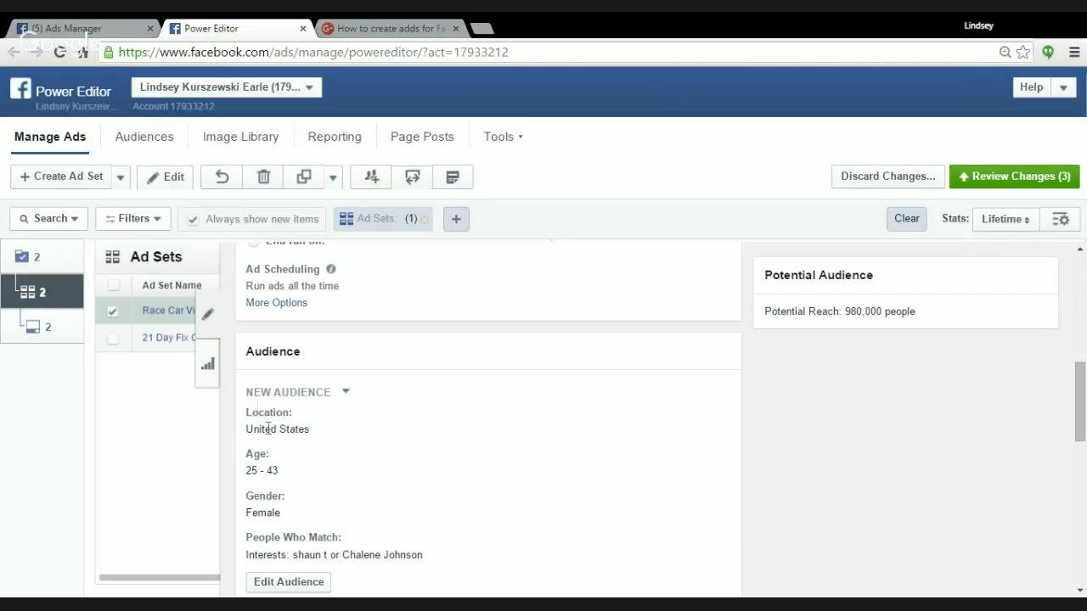
Open the ad and set its creative text to "Moms, like my page for fitness, food, family and fun.".
{"action": "left_click", "coordinate": [25, 334]}
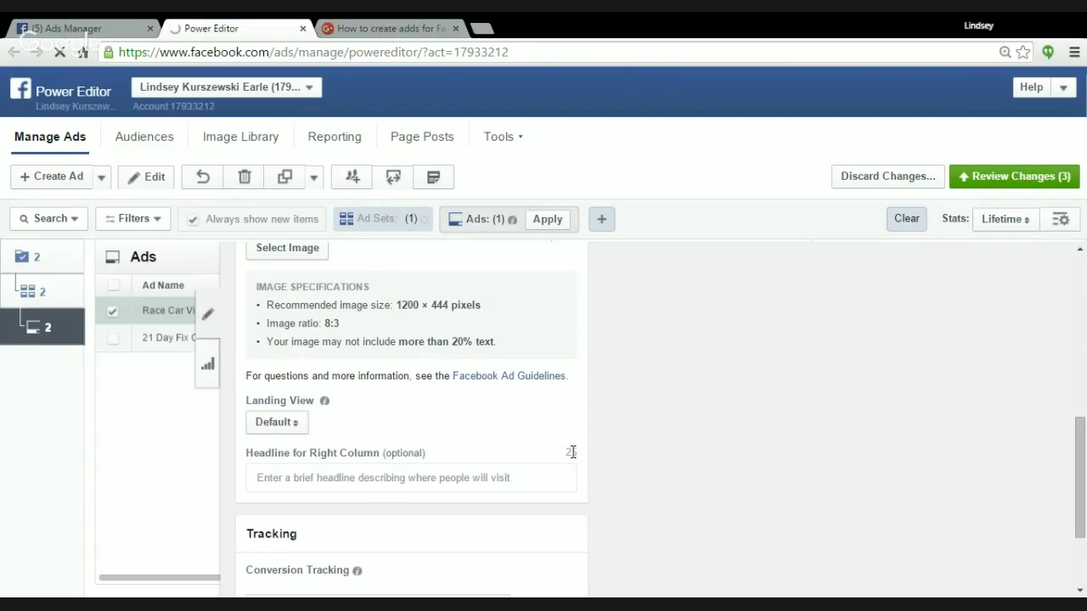
{"action": "scroll", "coordinate": [485, 448], "scroll_direction": "up", "scroll_amount": 2}
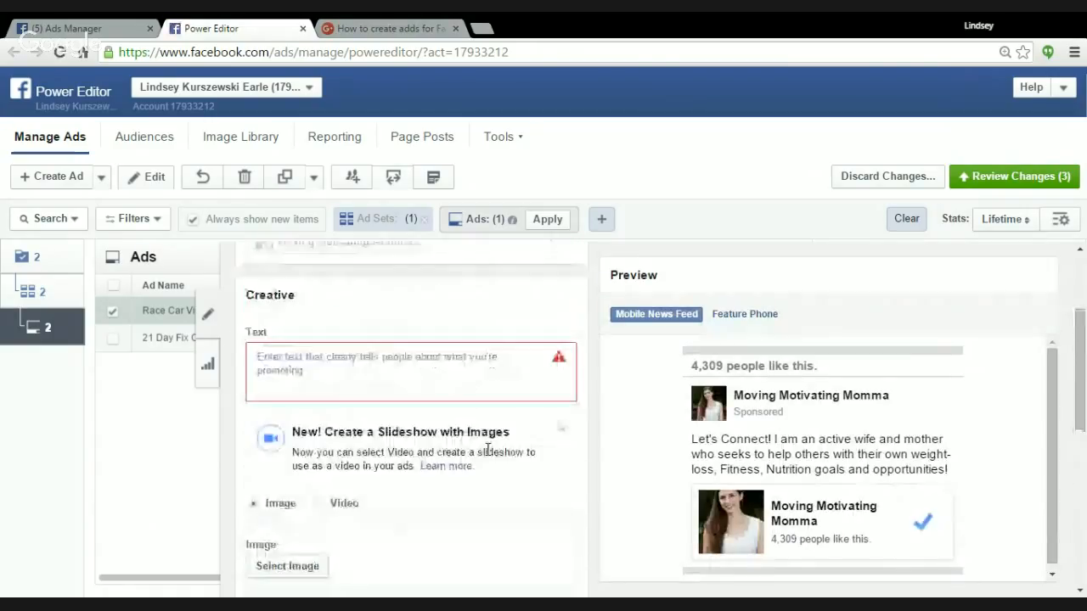
{"action": "left_click", "coordinate": [306, 368]}
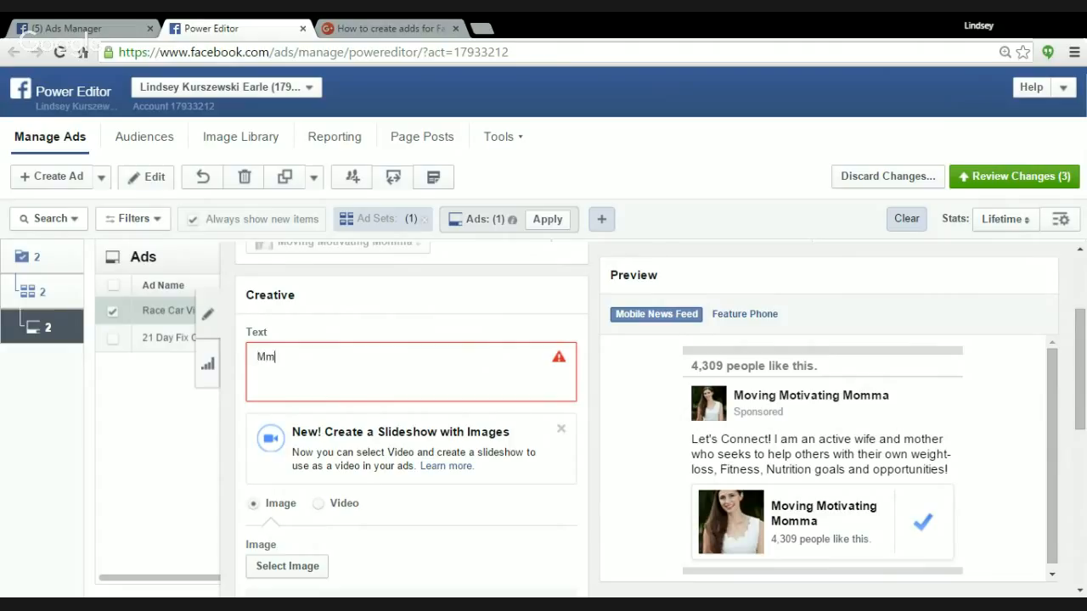
{"action": "type", "text": "Moms"}
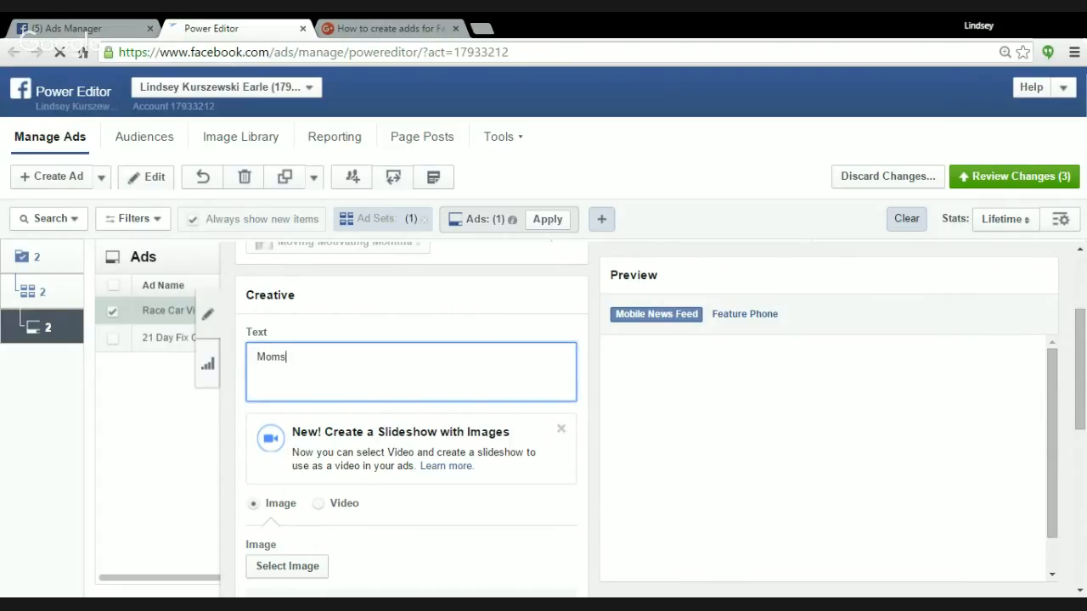
{"action": "type", "text": ", like my page for "}
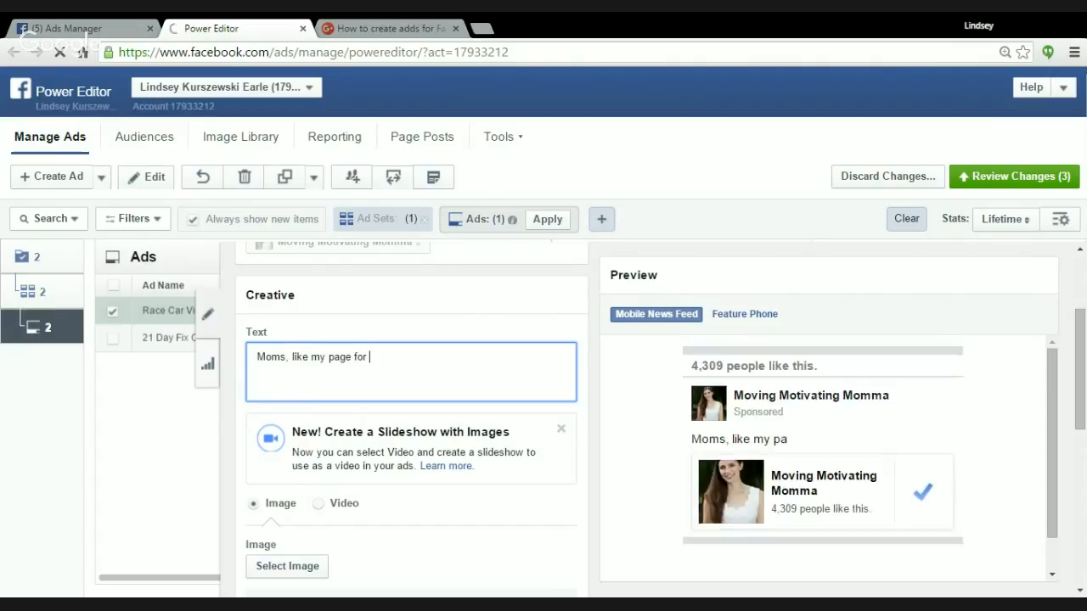
{"action": "type", "text": "fitness"}
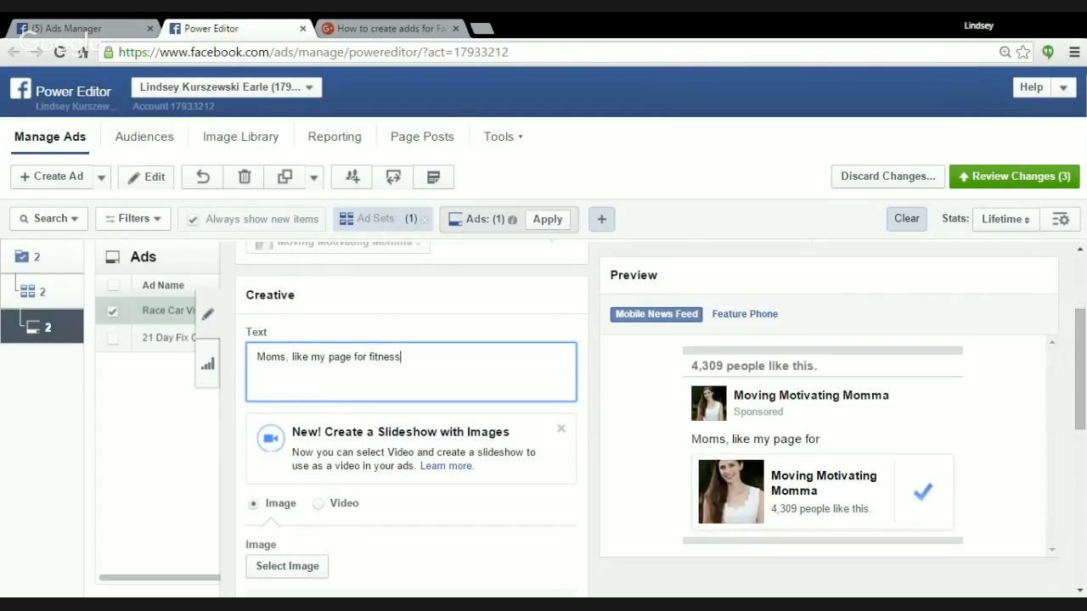
{"action": "type", "text": ", foo, family and fun."}
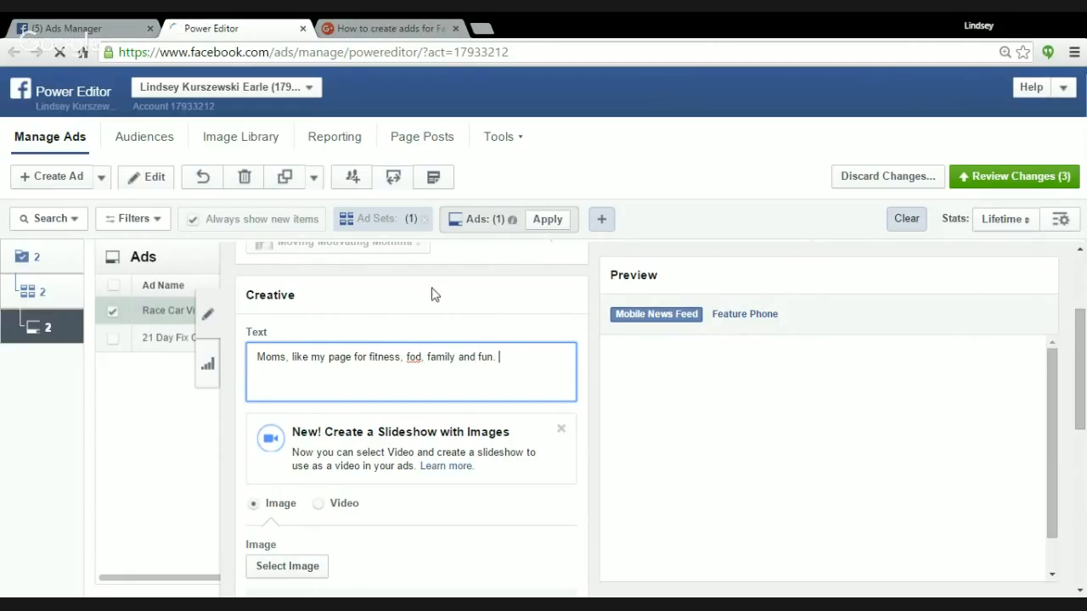
{"action": "type", "text": "o"}
{"action": "left_click", "coordinate": [329, 373]}
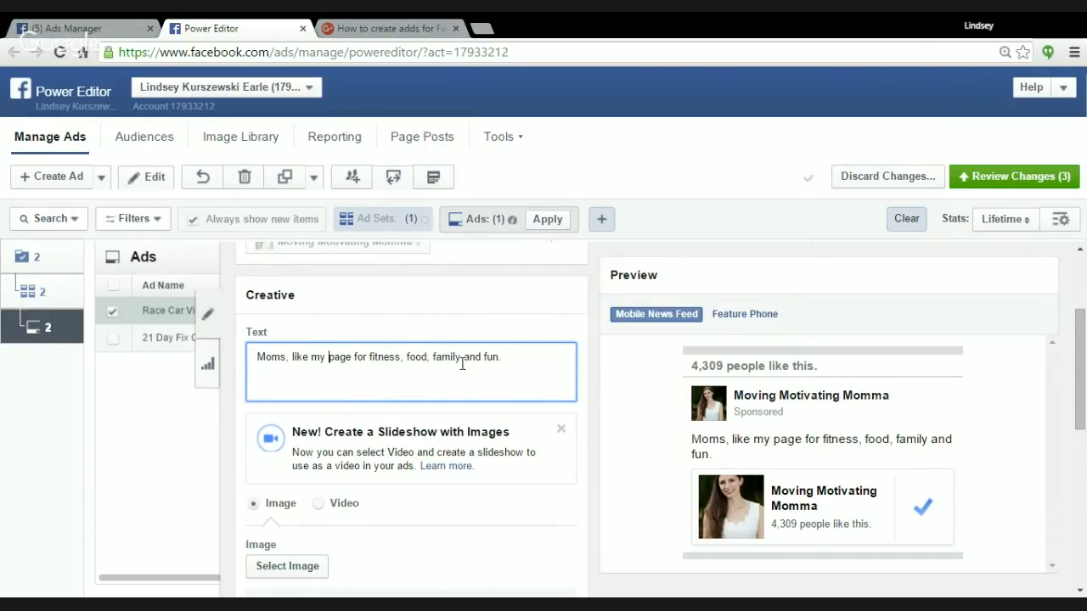
Change the ad's creative from image to video and upload IMG_7580.mov to the video library.
{"action": "scroll", "coordinate": [461, 363], "scroll_direction": "down", "scroll_amount": 1}
{"action": "scroll", "coordinate": [290, 465], "scroll_direction": "down", "scroll_amount": 1}
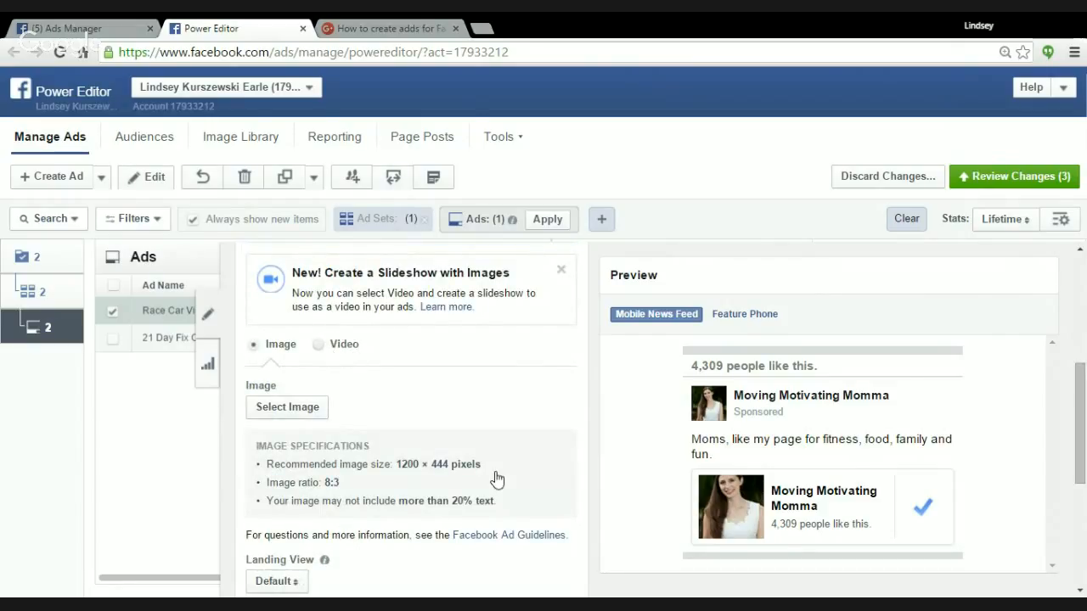
{"action": "left_click", "coordinate": [323, 346]}
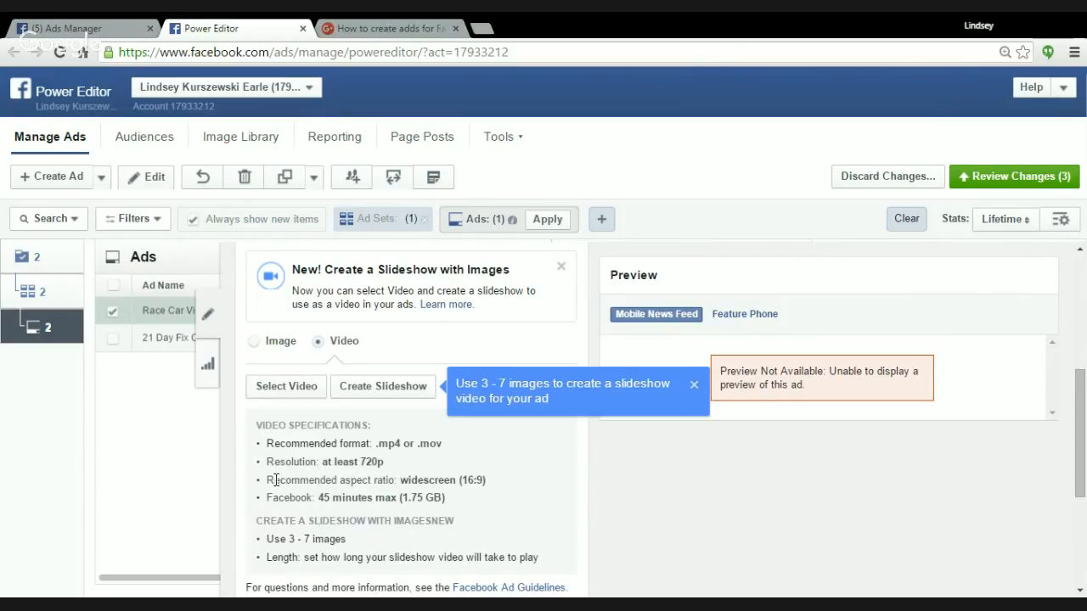
{"action": "left_click", "coordinate": [285, 392]}
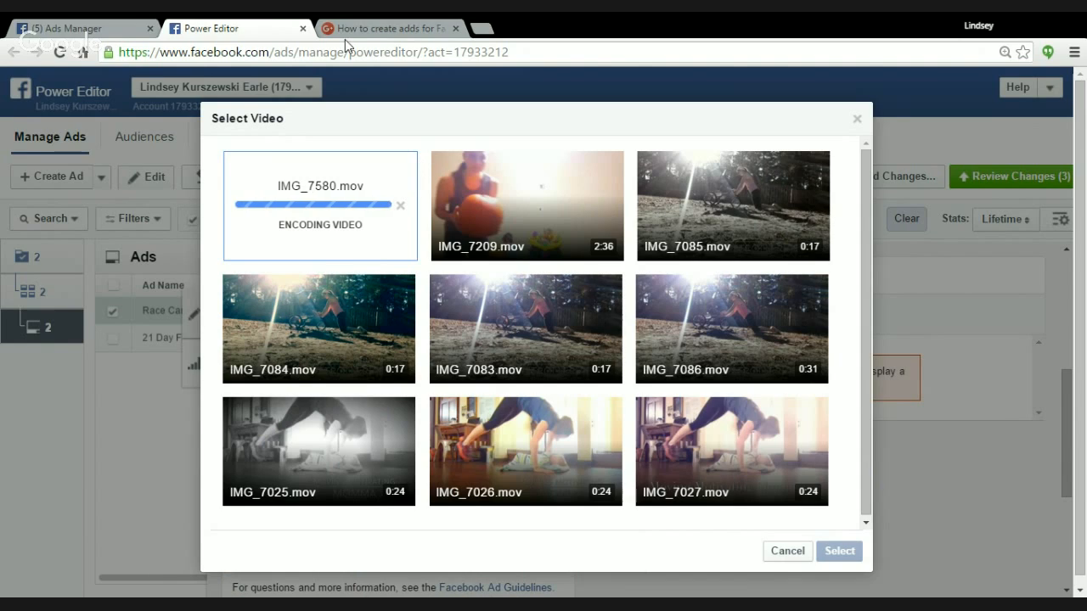
Glance at the campaign overview in Ads Manager, and return to Power Editor to choose IMG_7580.mov as the ad's video.
{"action": "left_click", "coordinate": [53, 31]}
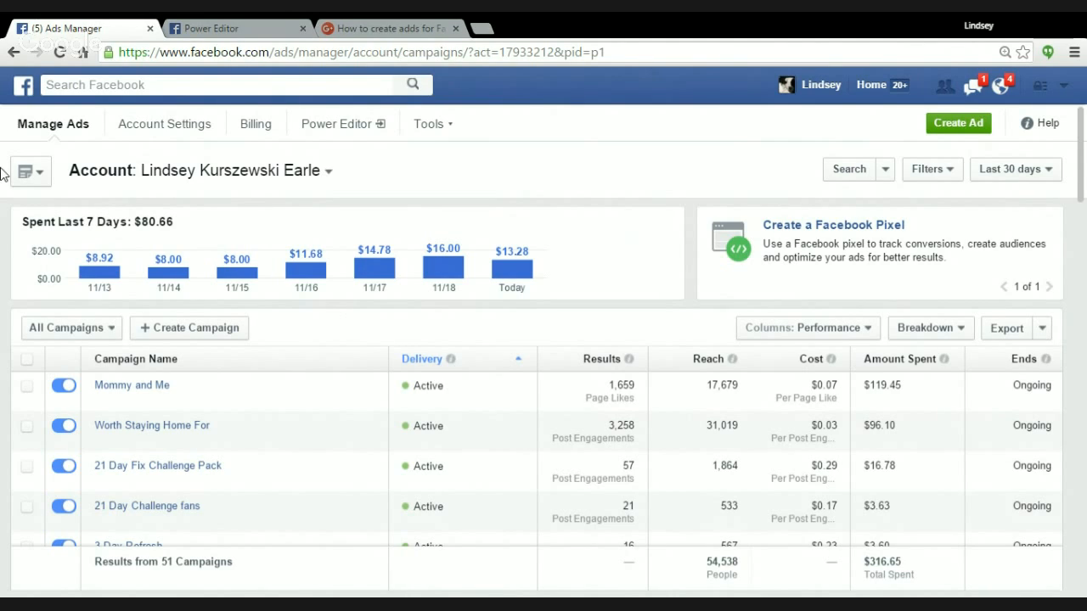
{"action": "left_click", "coordinate": [241, 26]}
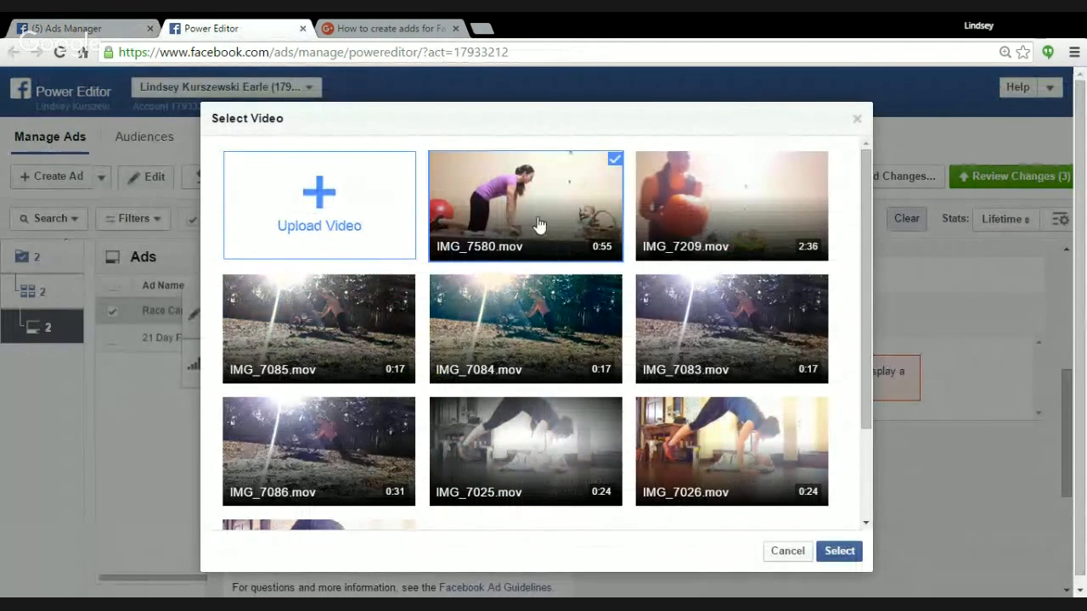
{"action": "left_click", "coordinate": [539, 222]}
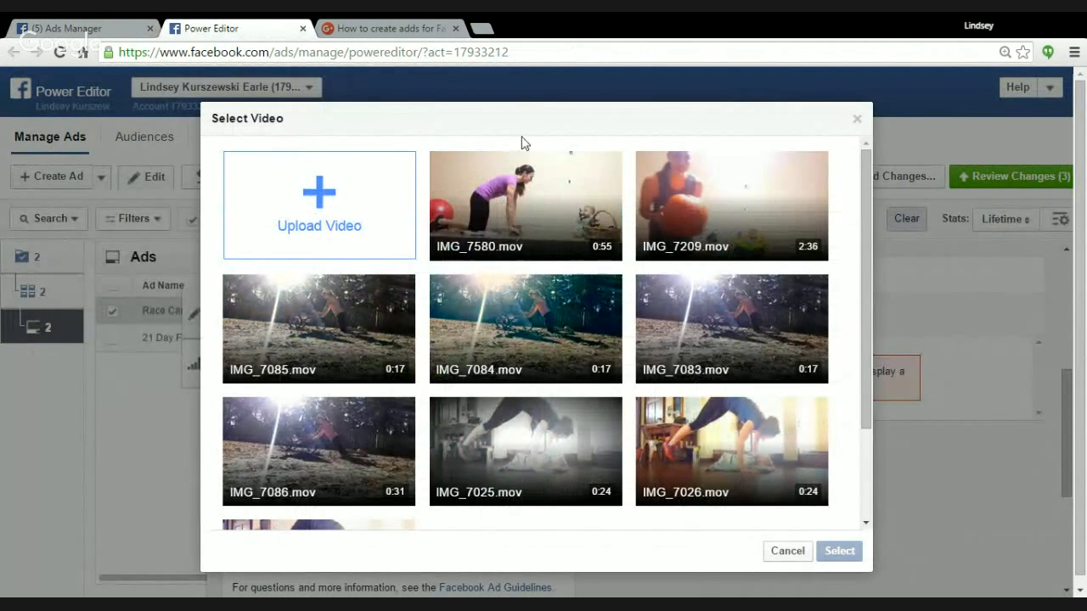
{"action": "left_click", "coordinate": [517, 217]}
{"action": "left_click", "coordinate": [816, 554]}
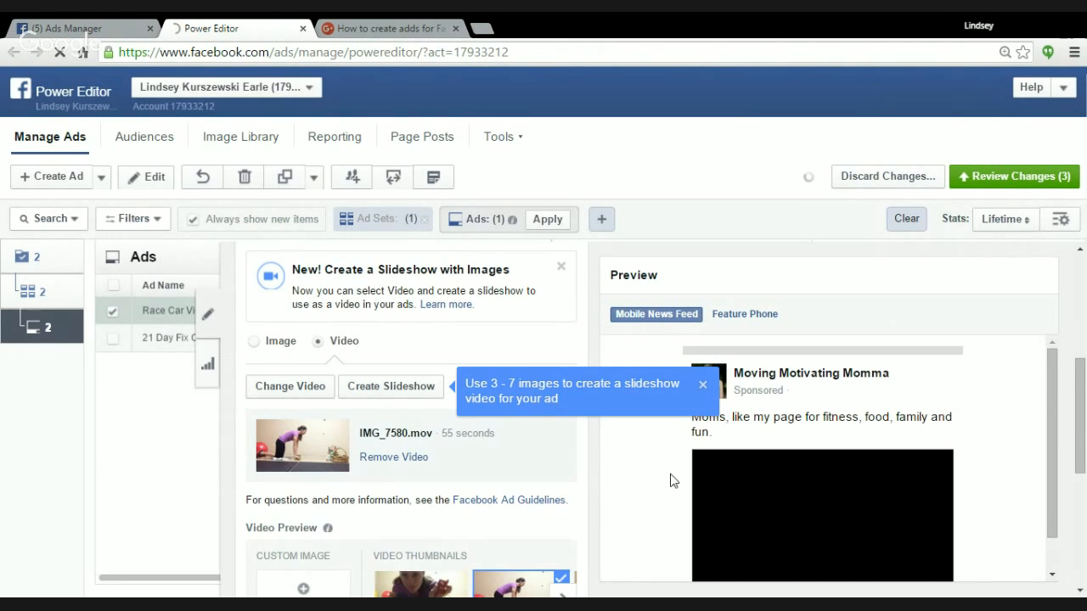
Try the kneeling push-up frame and the straight-body plank frame as the video's thumbnail.
{"action": "scroll", "coordinate": [526, 478], "scroll_direction": "down", "scroll_amount": 2}
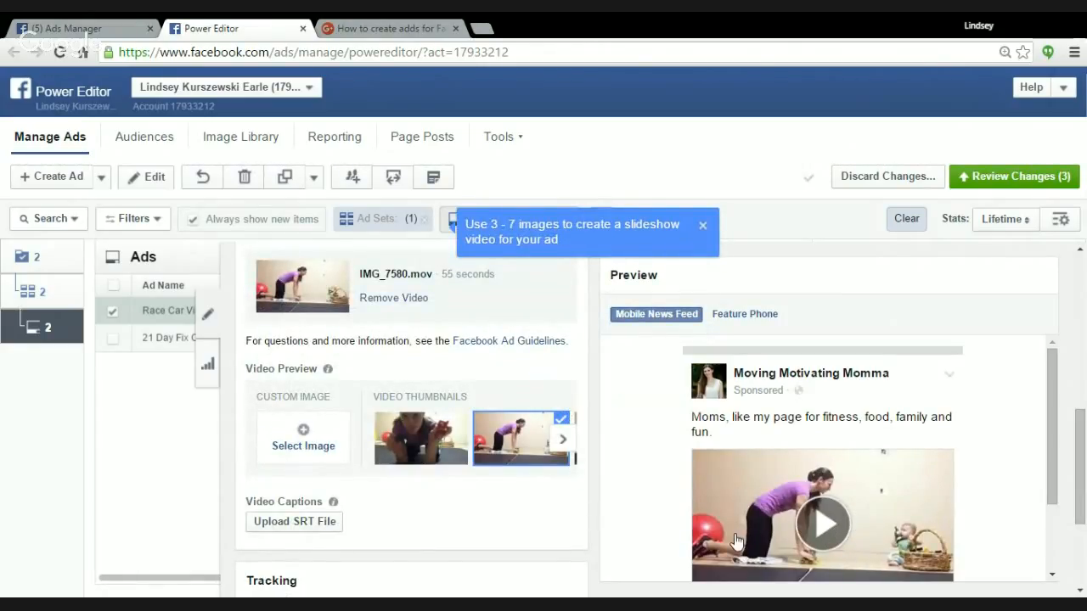
{"action": "scroll", "coordinate": [875, 499], "scroll_direction": "down", "scroll_amount": 1}
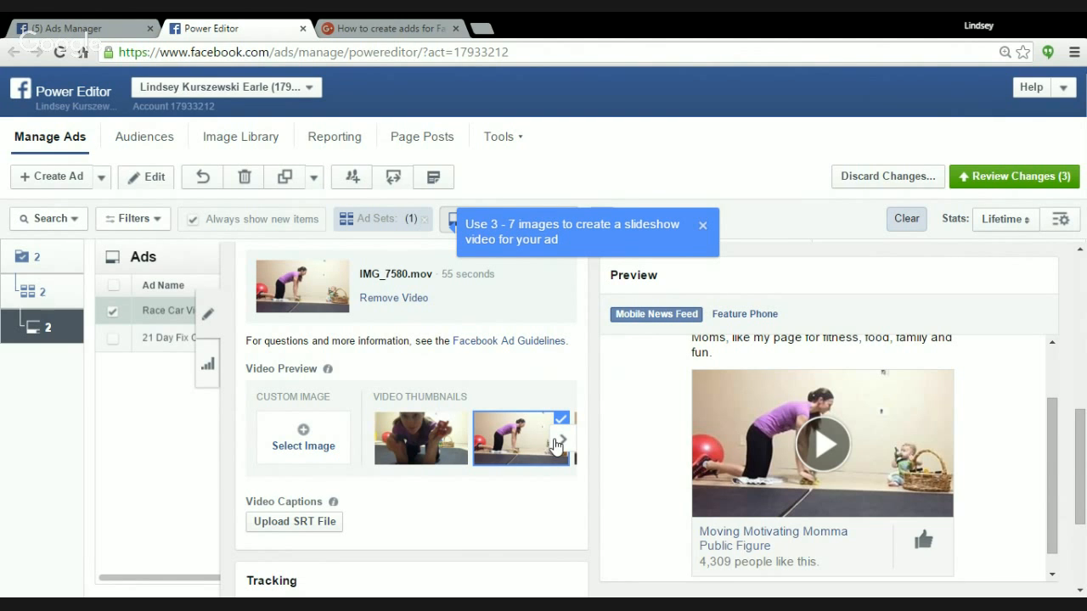
{"action": "left_click", "coordinate": [512, 450]}
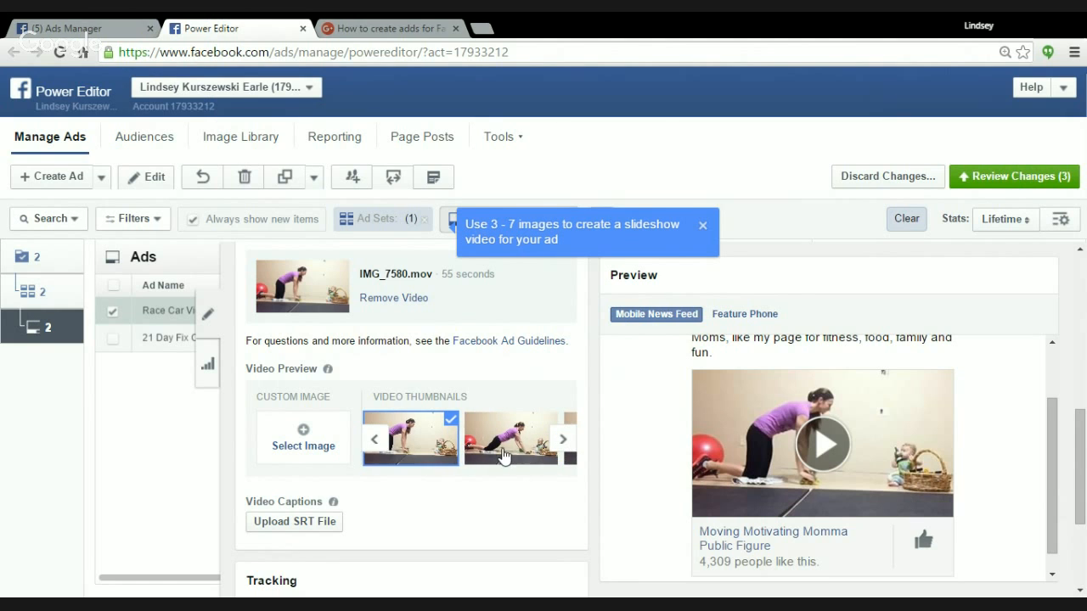
{"action": "left_click", "coordinate": [512, 450]}
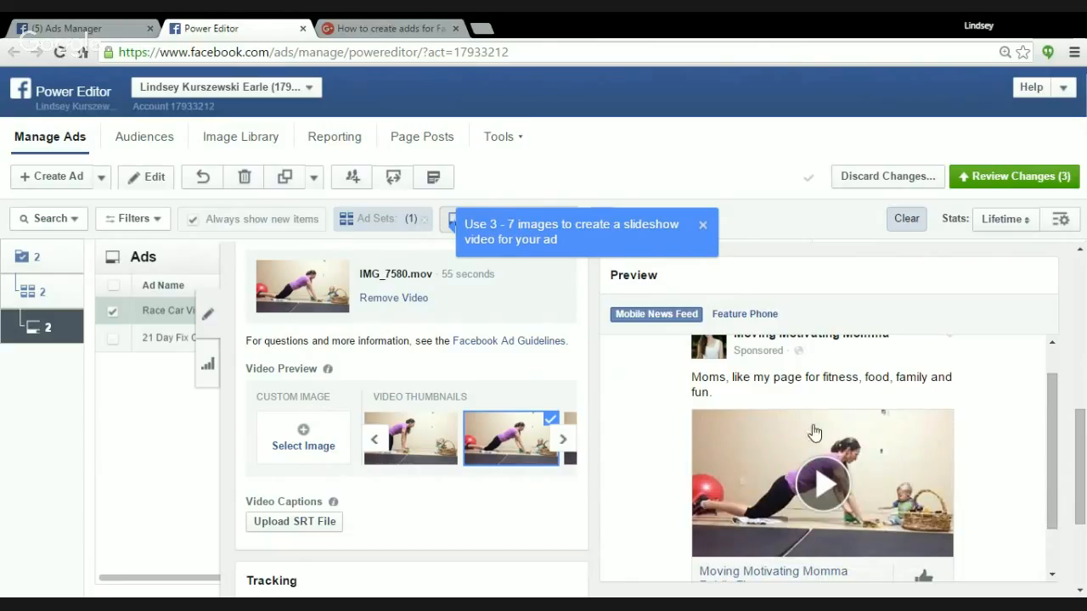
{"action": "left_click", "coordinate": [562, 439]}
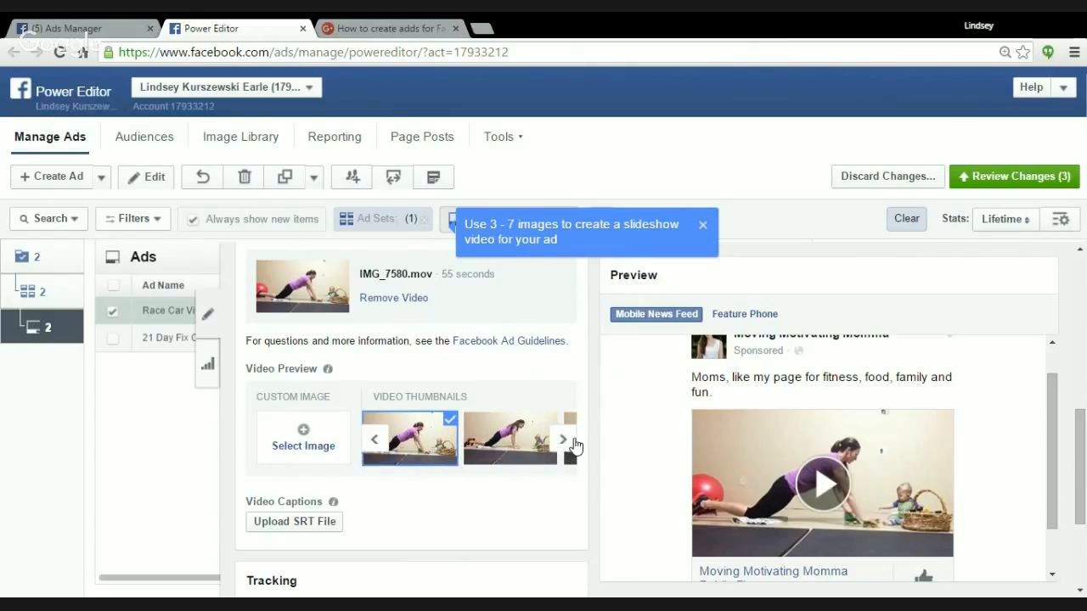
{"action": "left_click", "coordinate": [565, 441]}
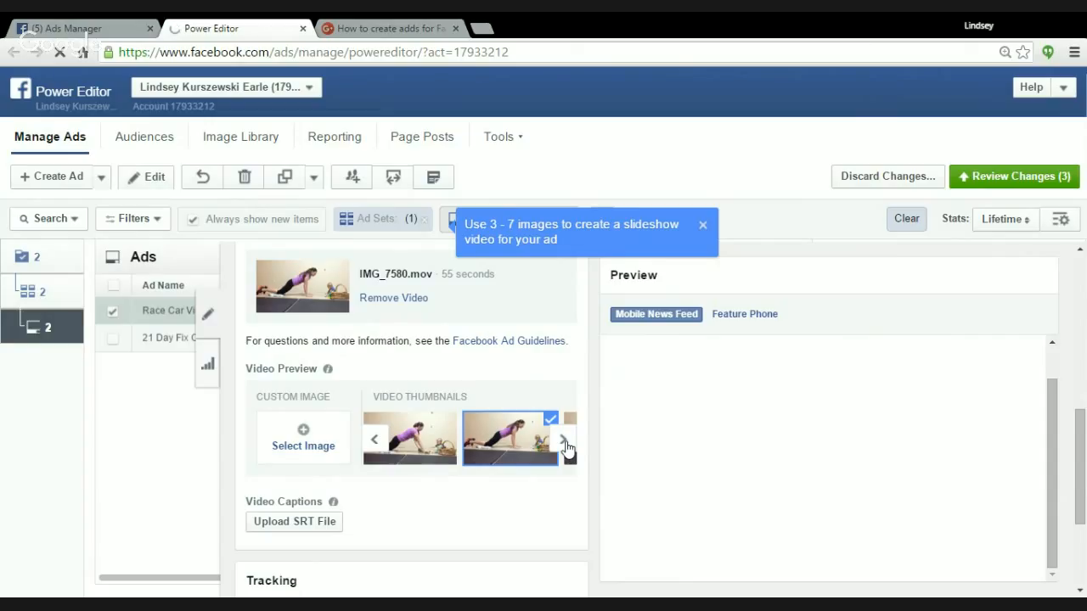
Browse further video frames and try the one with one knee drawn forward as the thumbnail.
{"action": "left_click", "coordinate": [565, 443]}
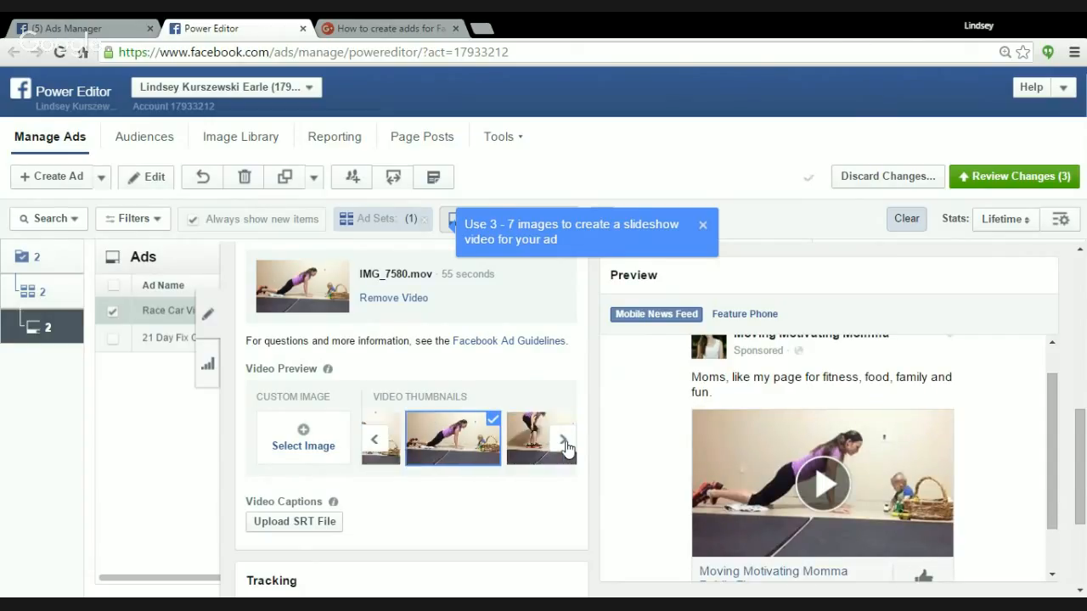
{"action": "left_click", "coordinate": [564, 443]}
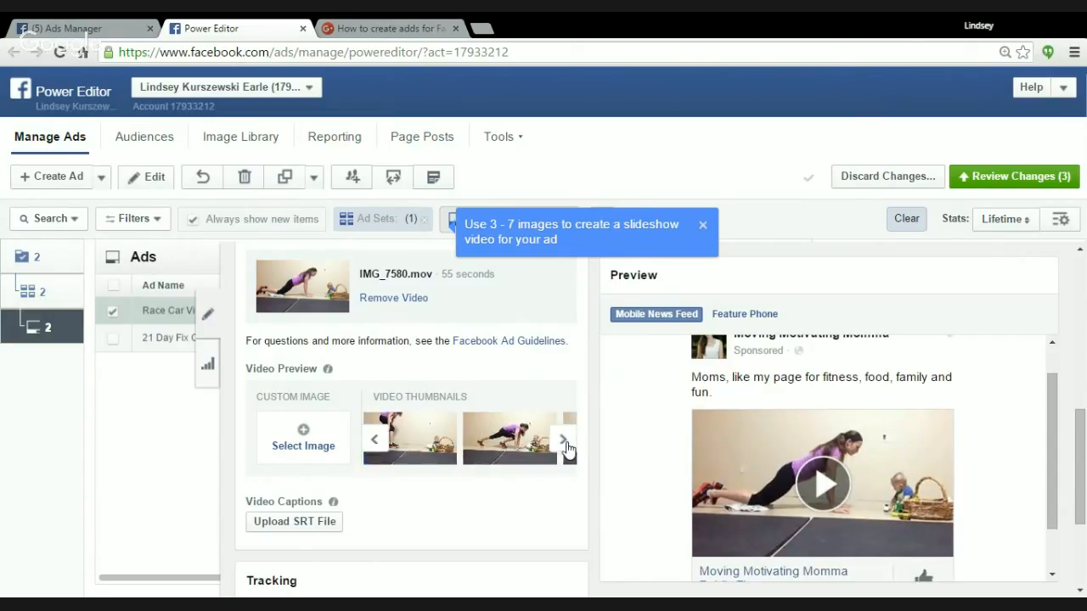
{"action": "left_click", "coordinate": [565, 443]}
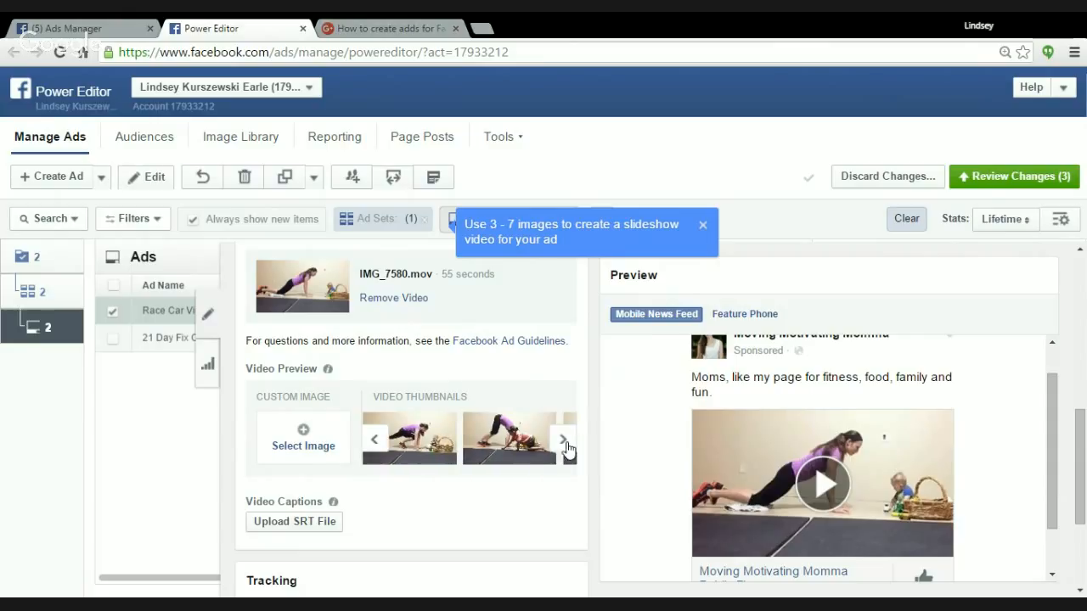
{"action": "left_click", "coordinate": [423, 460]}
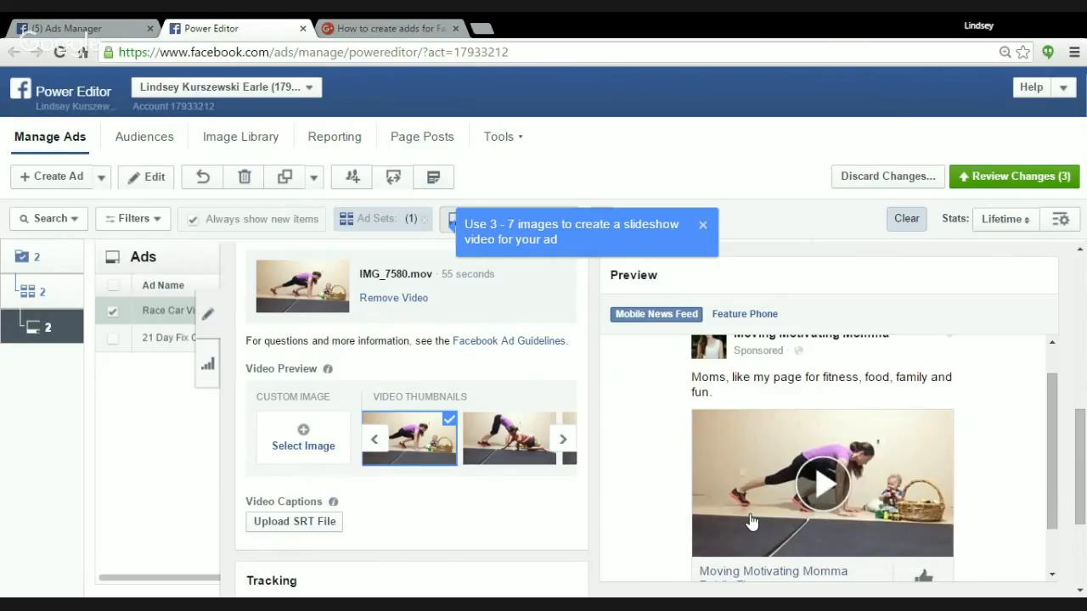
Browse to the end of the video frames and try the closing "Thanks for watching!" frame as the thumbnail.
{"action": "left_click", "coordinate": [560, 448]}
{"action": "left_click", "coordinate": [562, 440]}
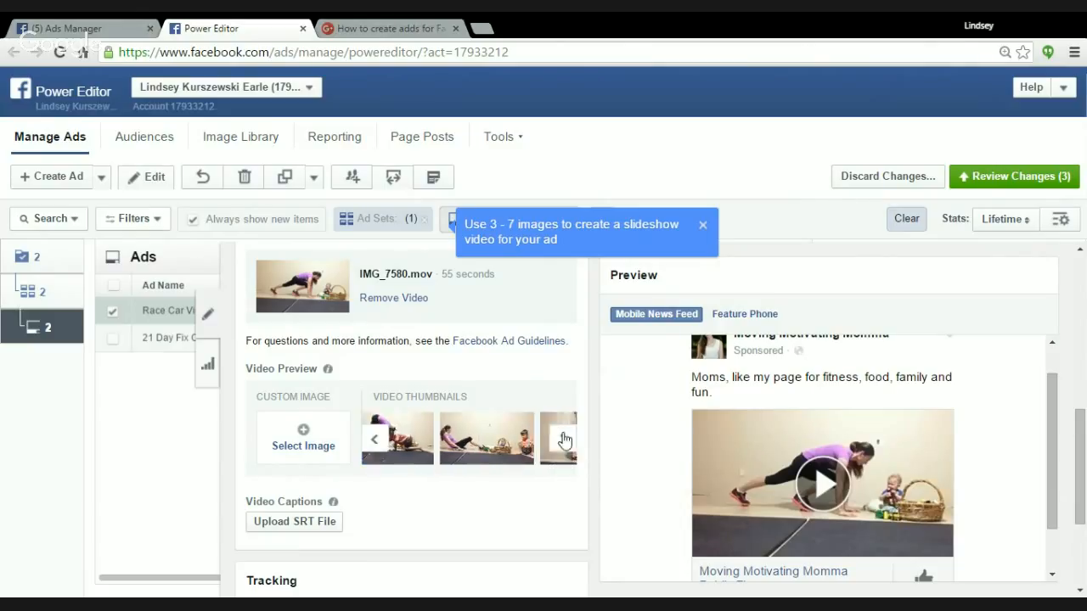
{"action": "left_click", "coordinate": [565, 441]}
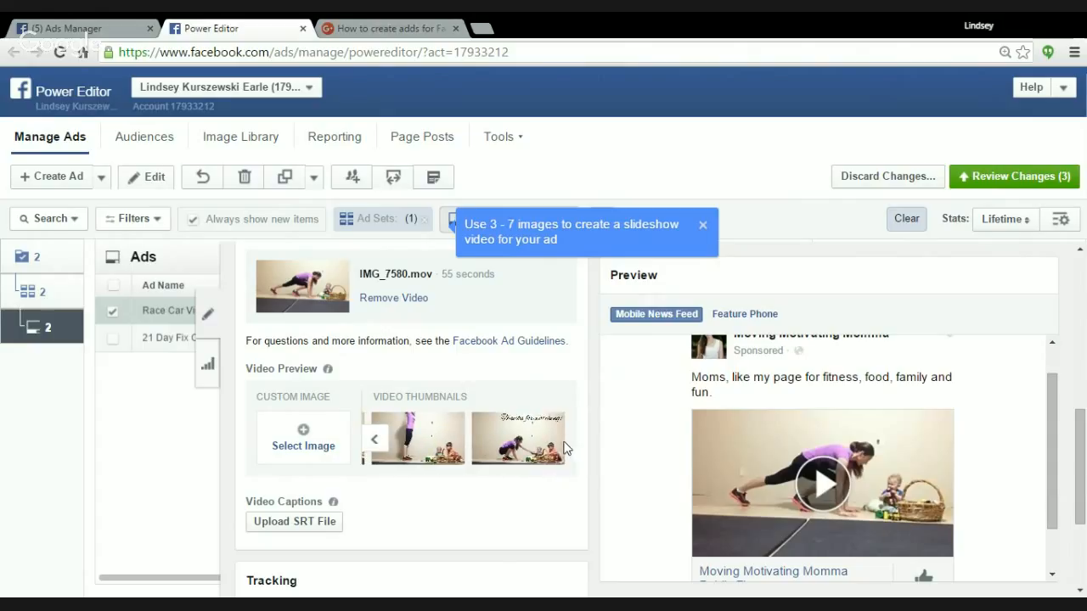
{"action": "left_click", "coordinate": [509, 450]}
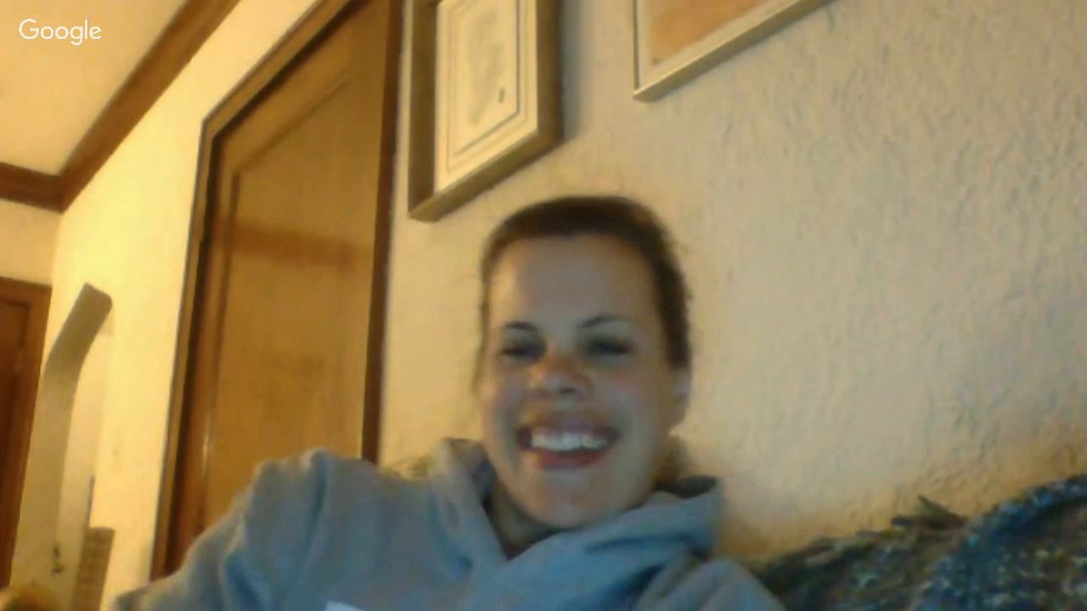
Set the video's thumbnail to the earlier straight-body plank frame with the baby beside the basket.
{"action": "left_click", "coordinate": [376, 439]}
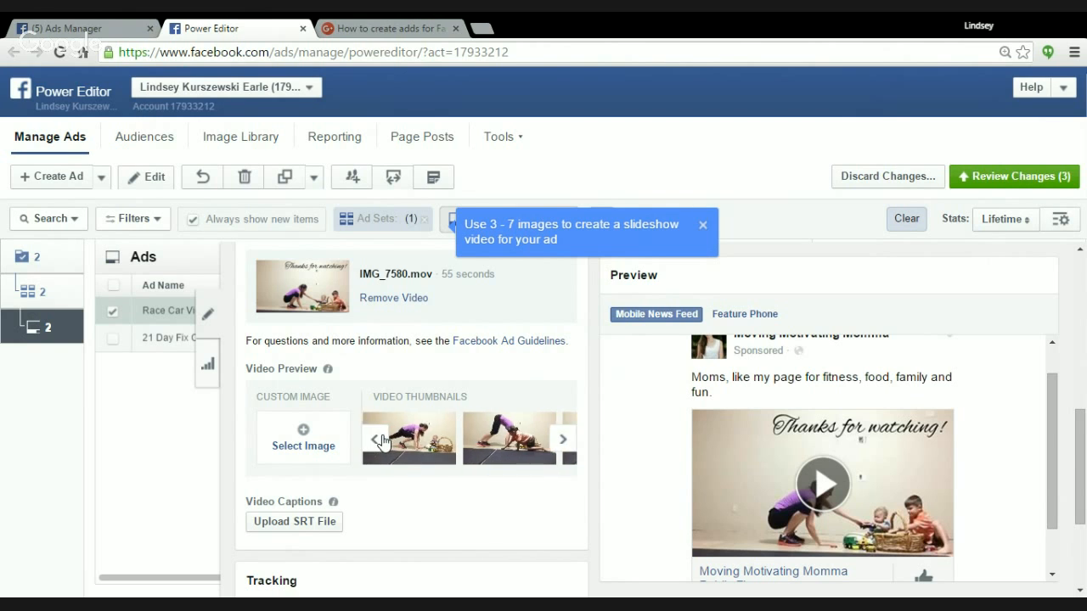
{"action": "left_click", "coordinate": [376, 439]}
{"action": "left_click", "coordinate": [377, 441]}
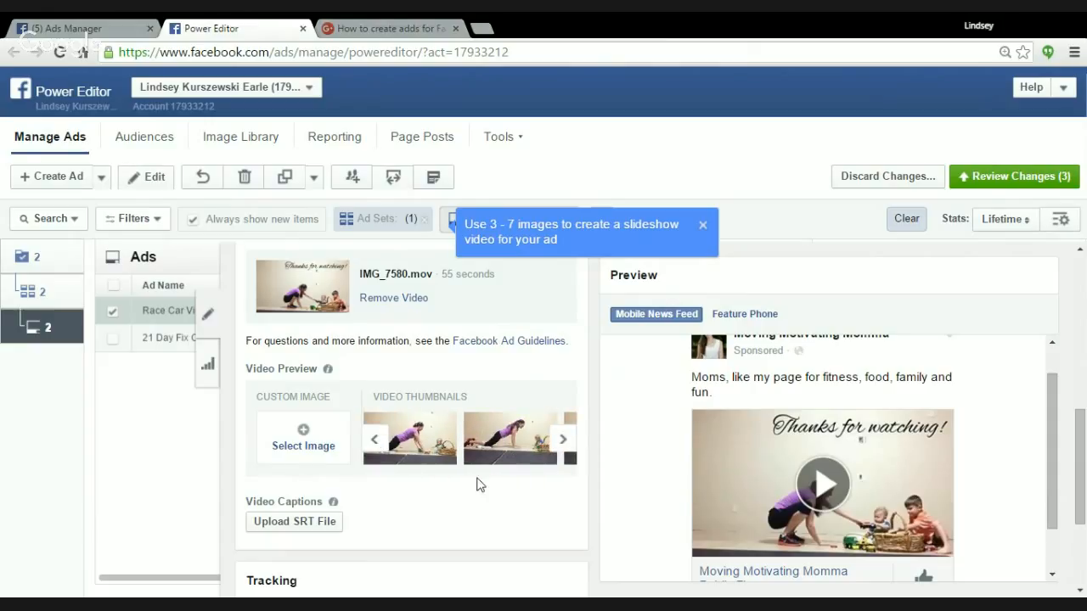
{"action": "left_click", "coordinate": [498, 439]}
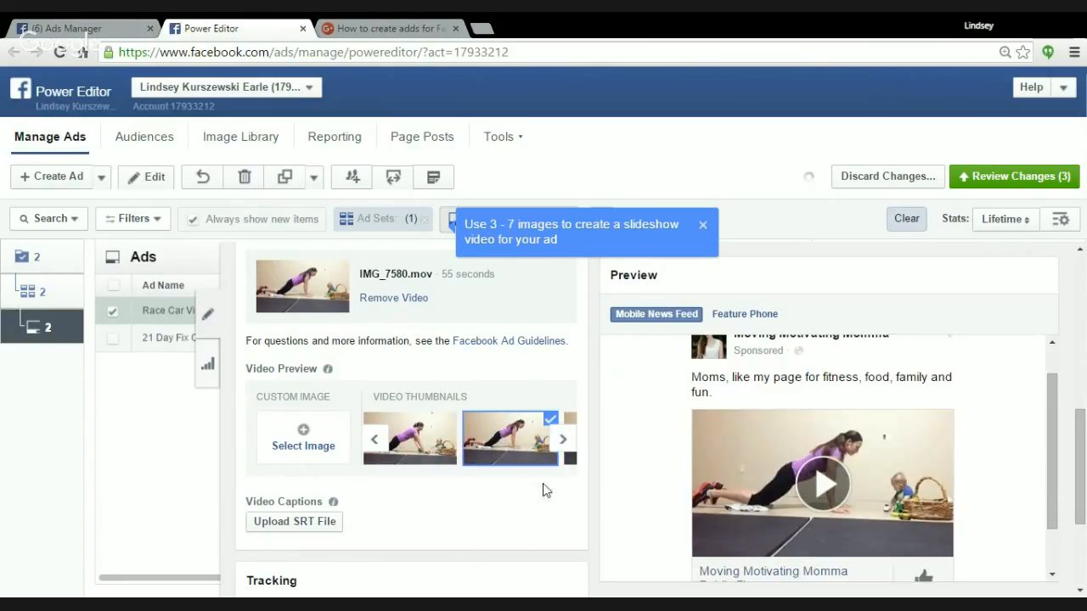
Set the video's thumbnail to the plank frame with one knee drawn forward next to the baby and basket, and check its preview.
{"action": "left_click", "coordinate": [563, 440]}
{"action": "left_click", "coordinate": [563, 440]}
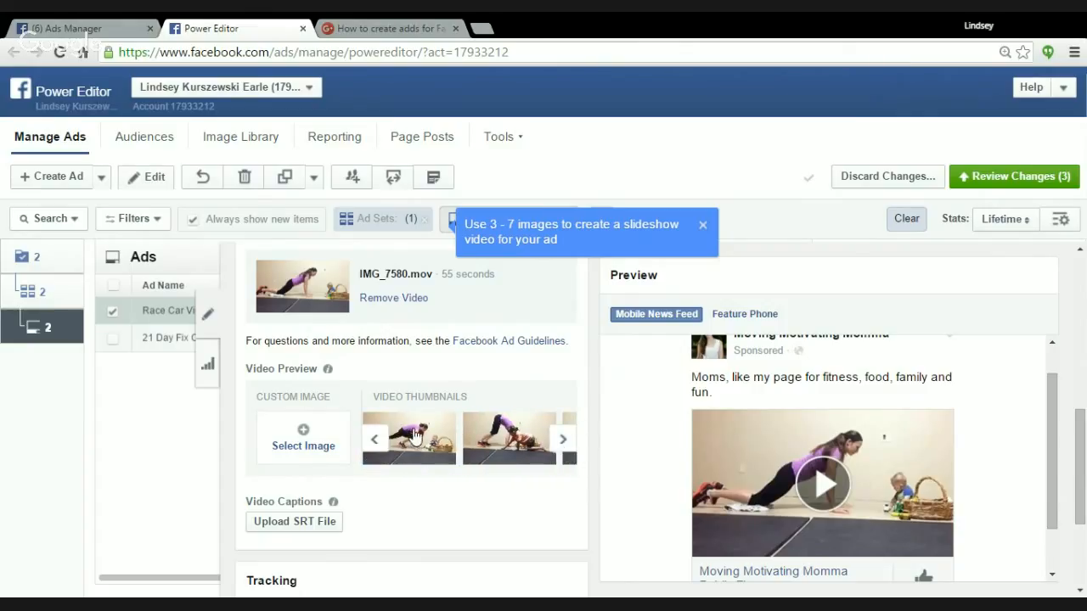
{"action": "left_click", "coordinate": [408, 459]}
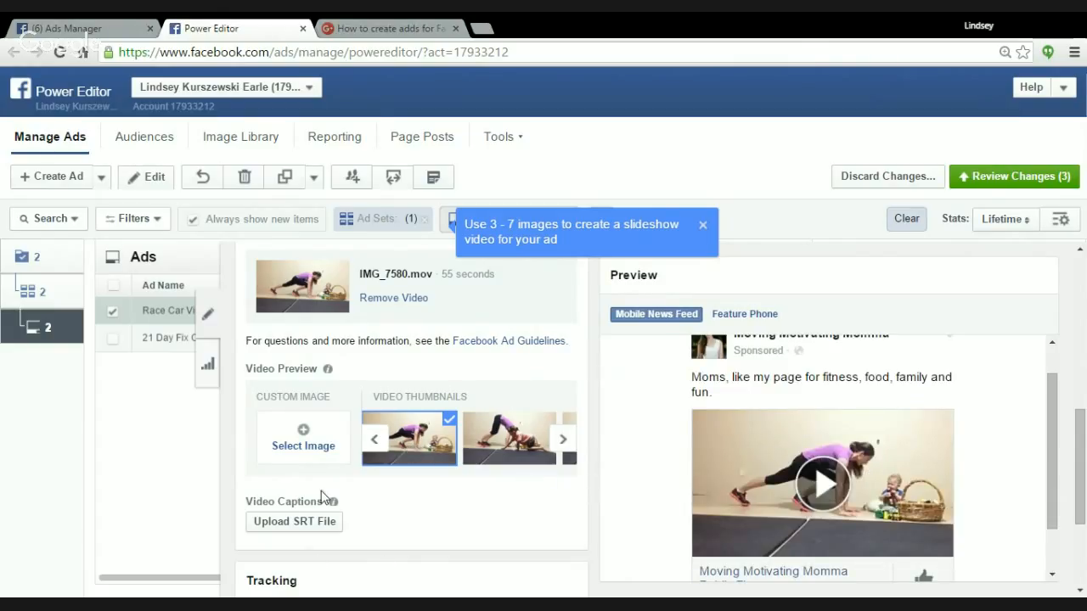
{"action": "scroll", "coordinate": [359, 514], "scroll_direction": "down", "scroll_amount": 2}
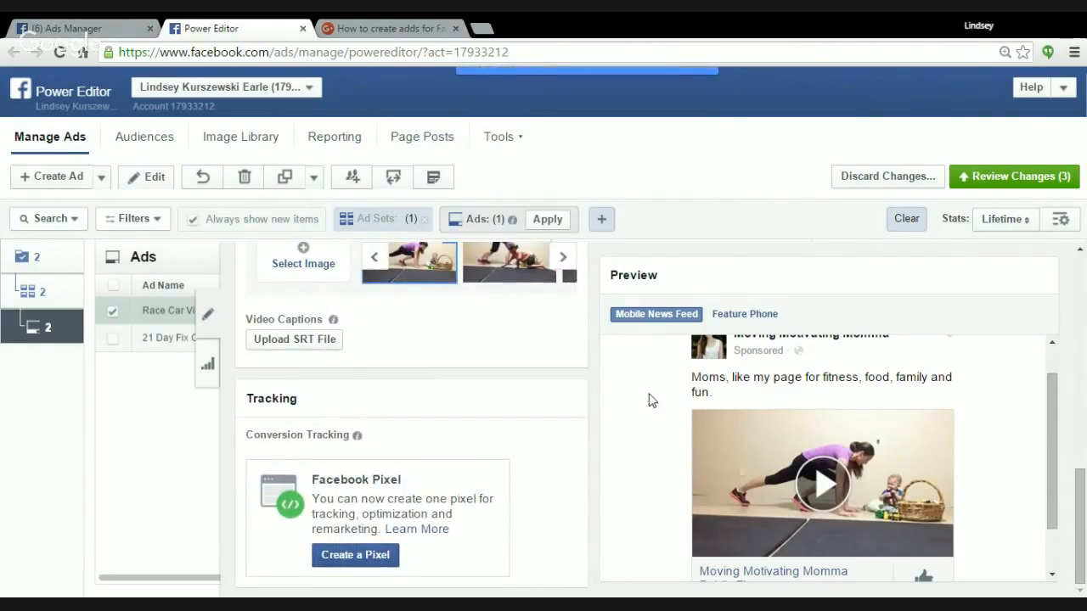
{"action": "scroll", "coordinate": [623, 479], "scroll_direction": "up", "scroll_amount": 1}
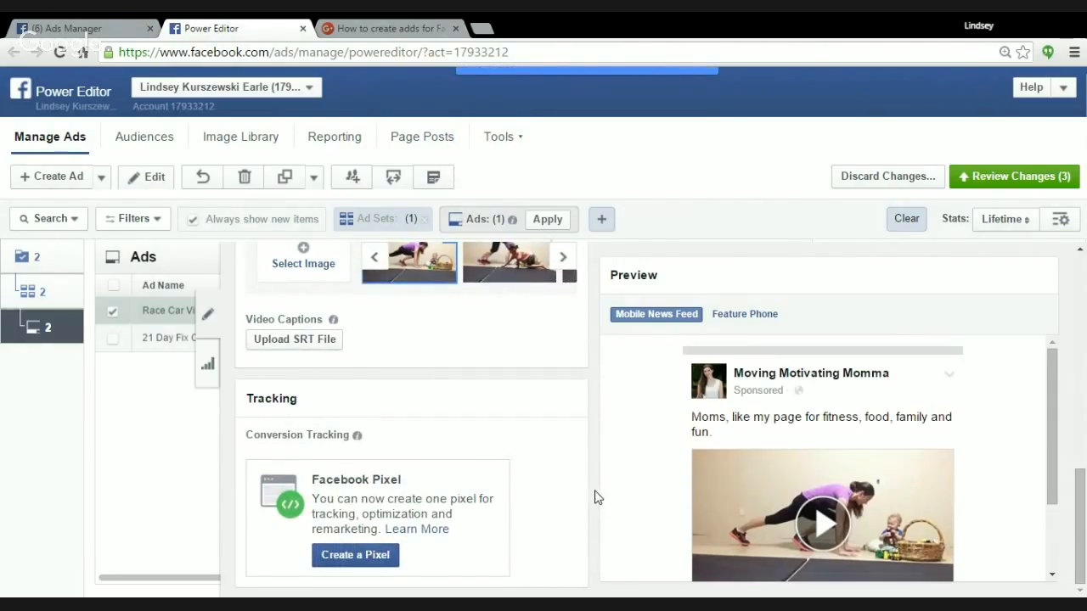
Return to the Race Car Video Test ad set and review its page, budget, audience and placement settings.
{"action": "scroll", "coordinate": [408, 475], "scroll_direction": "up", "scroll_amount": 3}
{"action": "scroll", "coordinate": [383, 479], "scroll_direction": "up", "scroll_amount": 3}
{"action": "scroll", "coordinate": [383, 479], "scroll_direction": "up", "scroll_amount": 3}
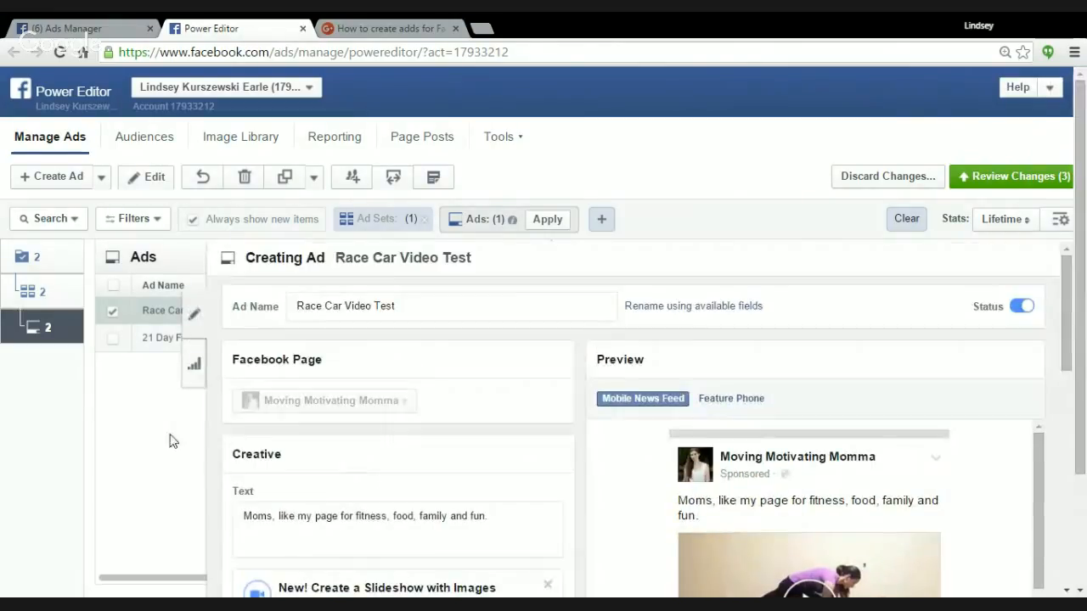
{"action": "left_click", "coordinate": [25, 293]}
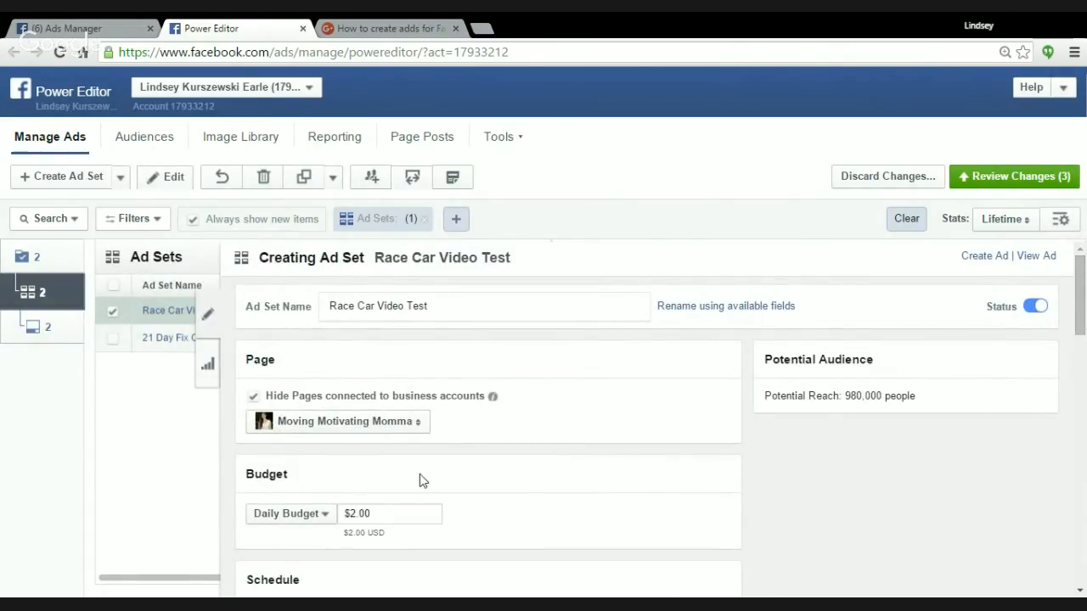
{"action": "scroll", "coordinate": [420, 473], "scroll_direction": "down", "scroll_amount": 3}
{"action": "scroll", "coordinate": [417, 405], "scroll_direction": "up", "scroll_amount": 3}
{"action": "scroll", "coordinate": [427, 445], "scroll_direction": "down", "scroll_amount": 4}
{"action": "scroll", "coordinate": [427, 450], "scroll_direction": "down", "scroll_amount": 3}
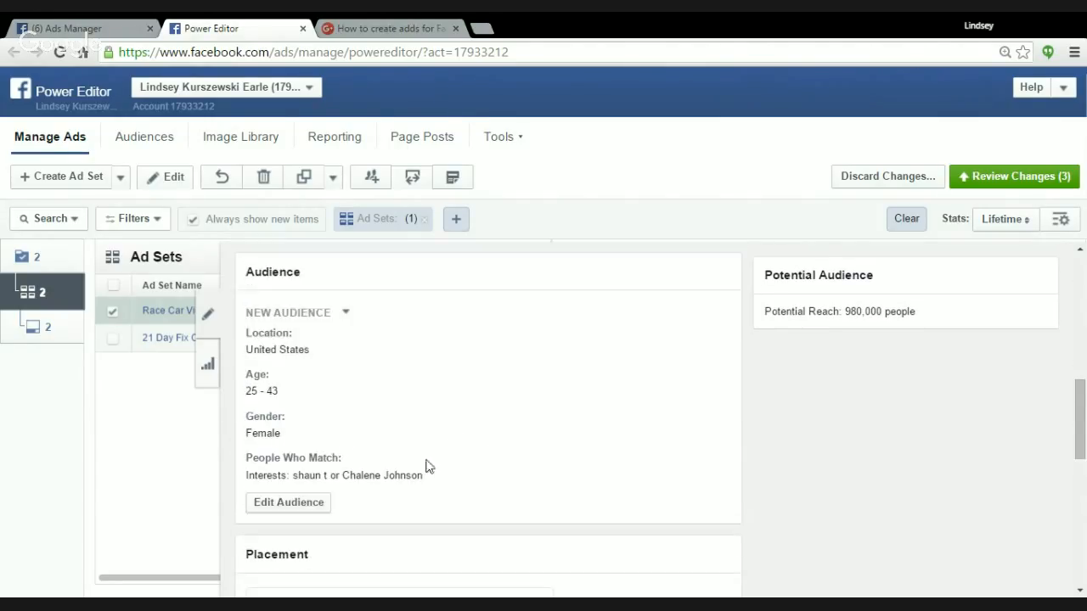
{"action": "scroll", "coordinate": [427, 465], "scroll_direction": "down", "scroll_amount": 1}
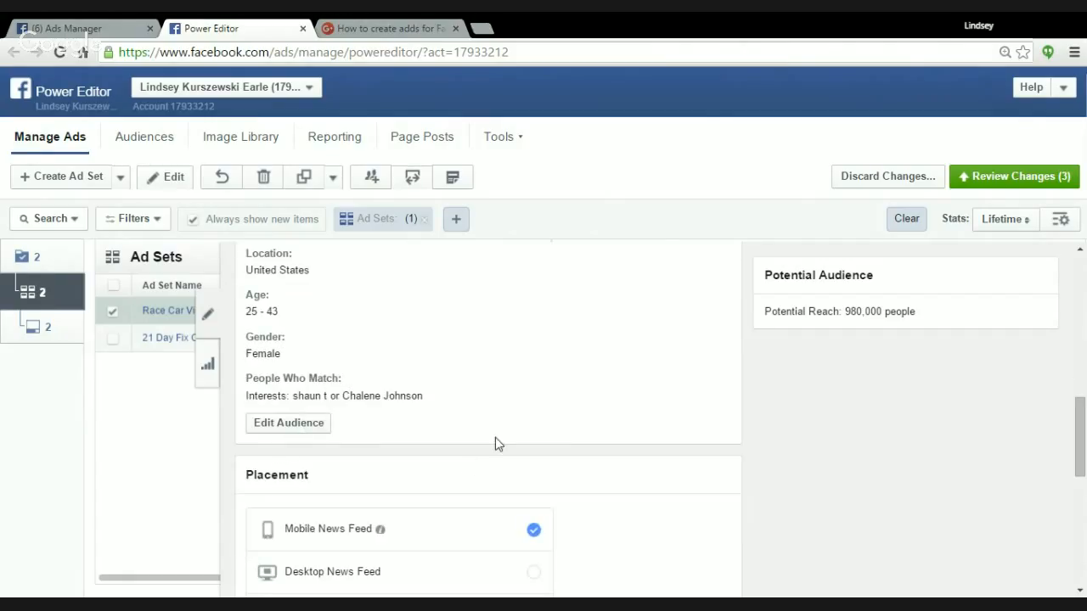
{"action": "scroll", "coordinate": [589, 468], "scroll_direction": "down", "scroll_amount": 2}
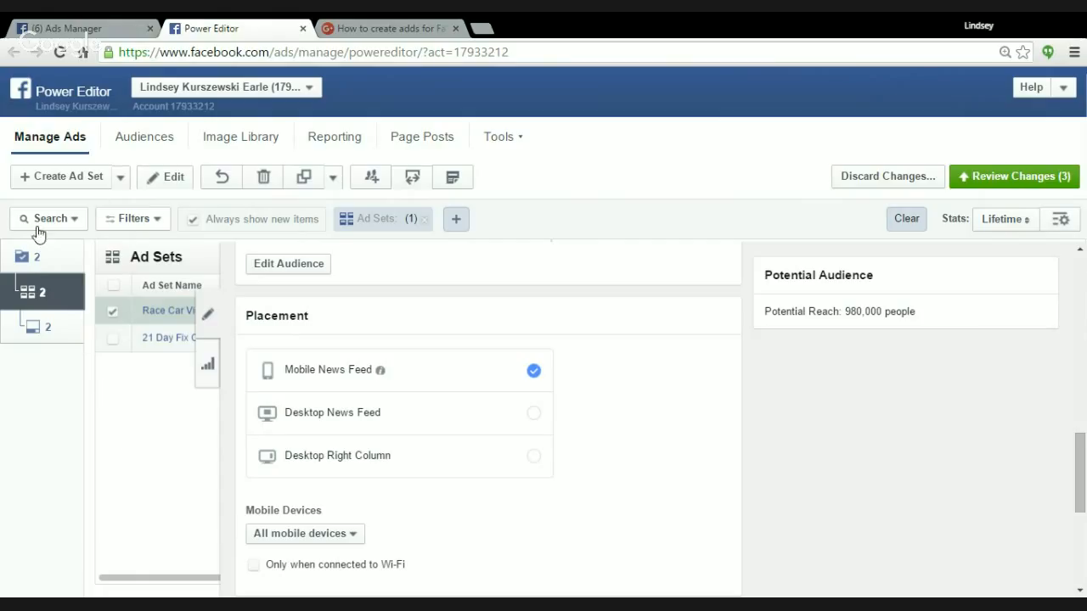
Duplicate the Race Car Video Test ad set, keeping the copy in the same campaign.
{"action": "left_click", "coordinate": [211, 323]}
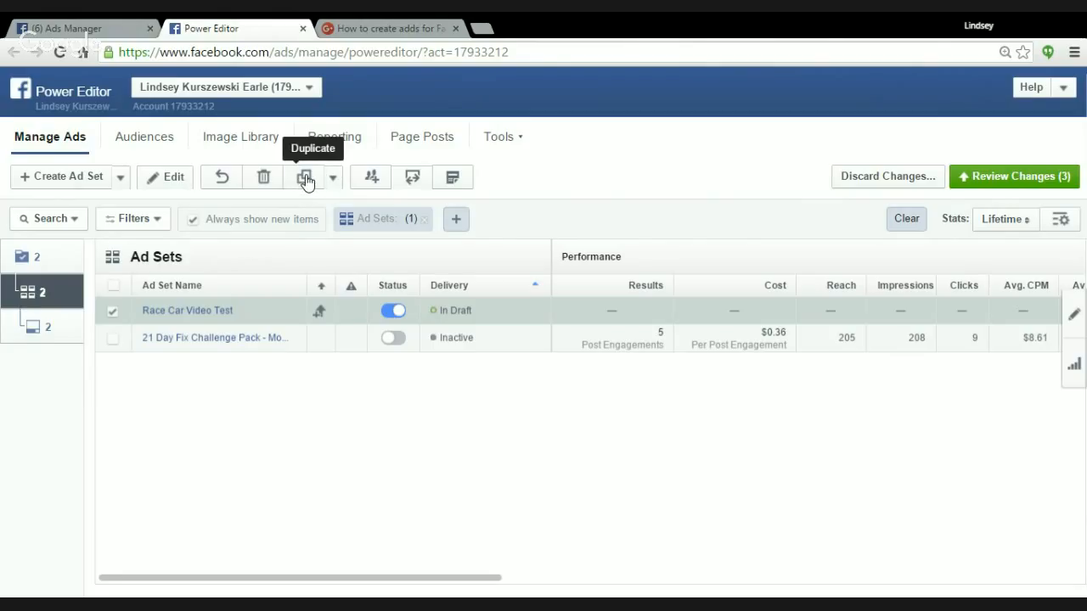
{"action": "left_click", "coordinate": [305, 180]}
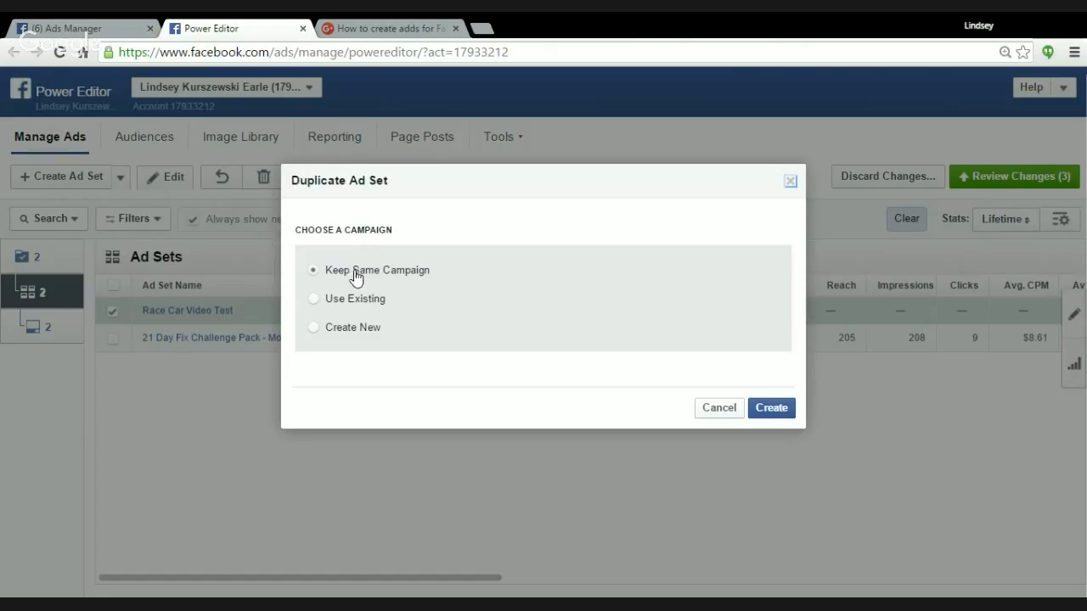
{"action": "left_click", "coordinate": [771, 409]}
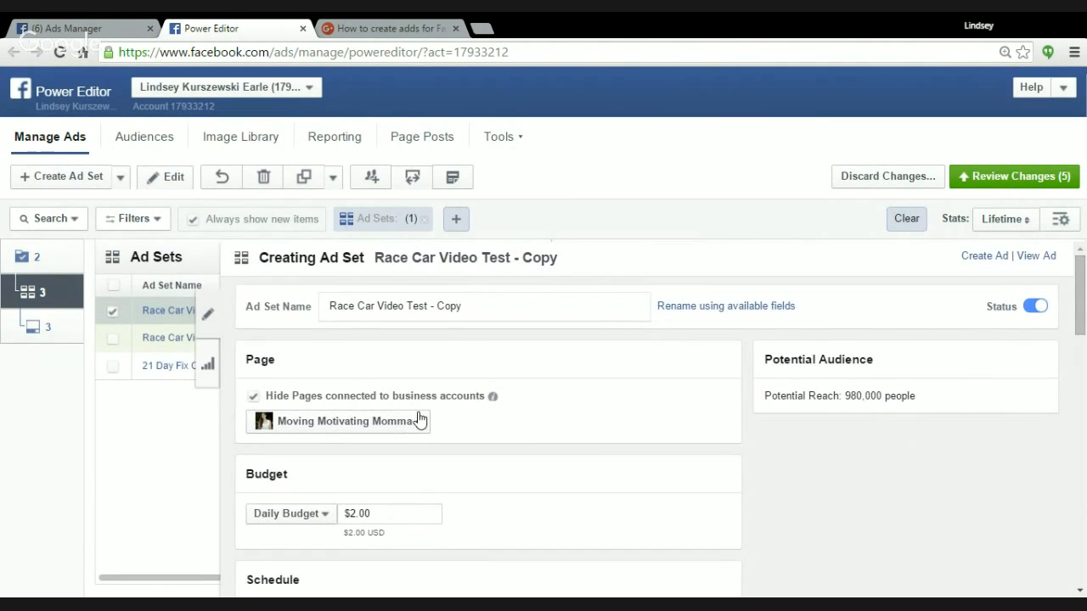
Open the ad inside the copied ad set and replace its video with IMG_7083.mov.
{"action": "left_click", "coordinate": [30, 330]}
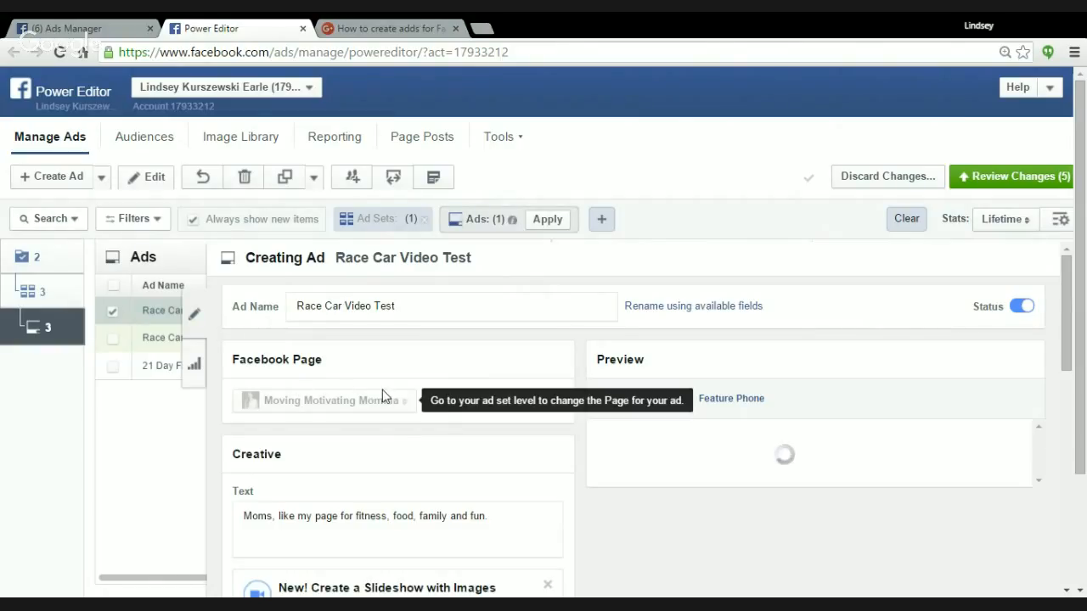
{"action": "scroll", "coordinate": [265, 447], "scroll_direction": "down", "scroll_amount": 1}
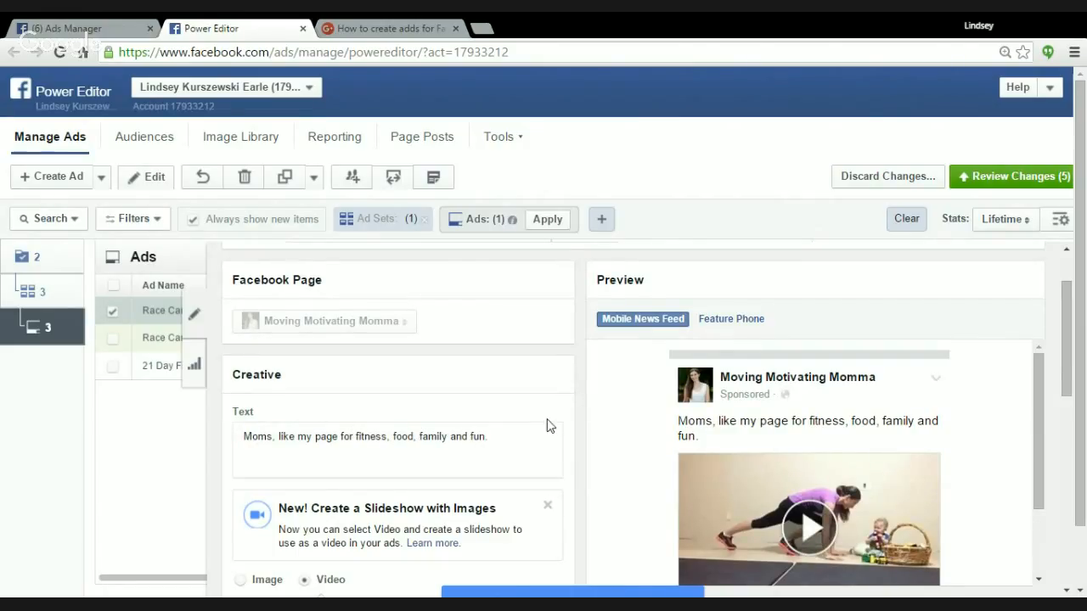
{"action": "scroll", "coordinate": [504, 431], "scroll_direction": "down", "scroll_amount": 1}
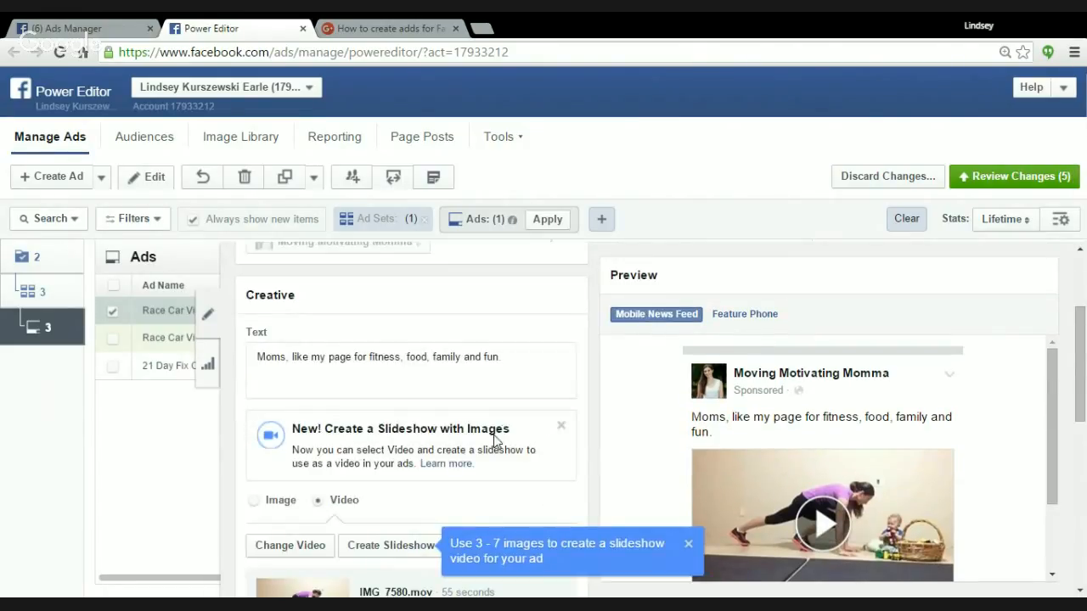
{"action": "scroll", "coordinate": [495, 440], "scroll_direction": "down", "scroll_amount": 1}
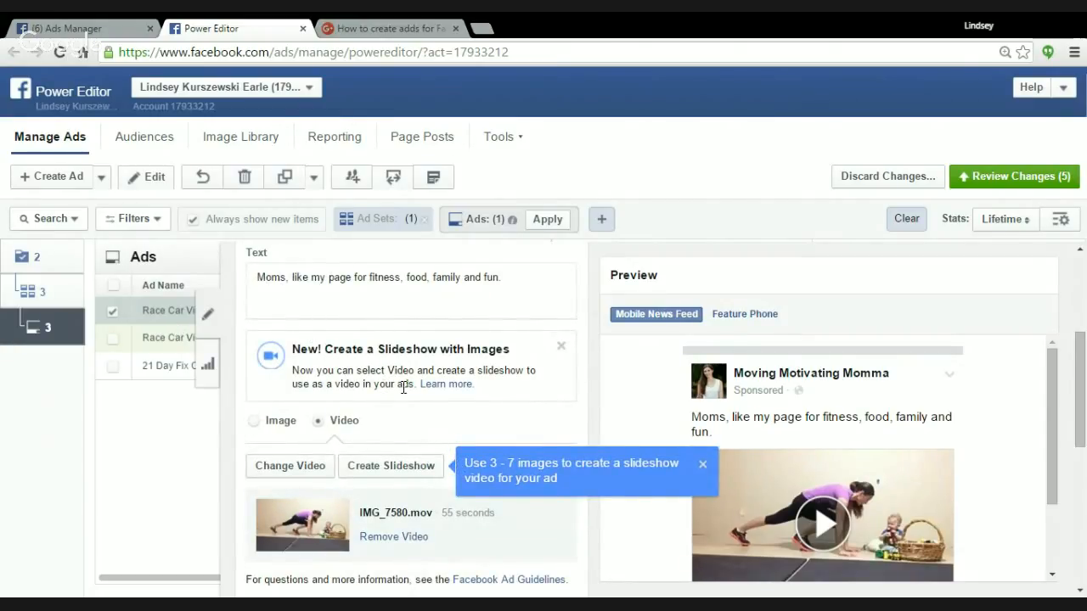
{"action": "scroll", "coordinate": [380, 407], "scroll_direction": "down", "scroll_amount": 1}
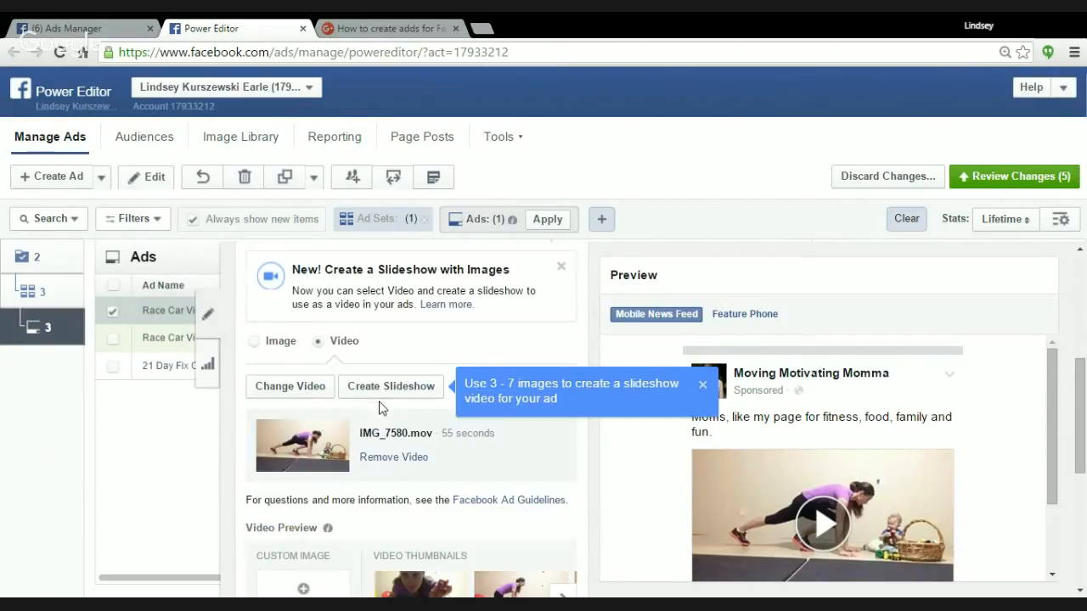
{"action": "left_click", "coordinate": [287, 389]}
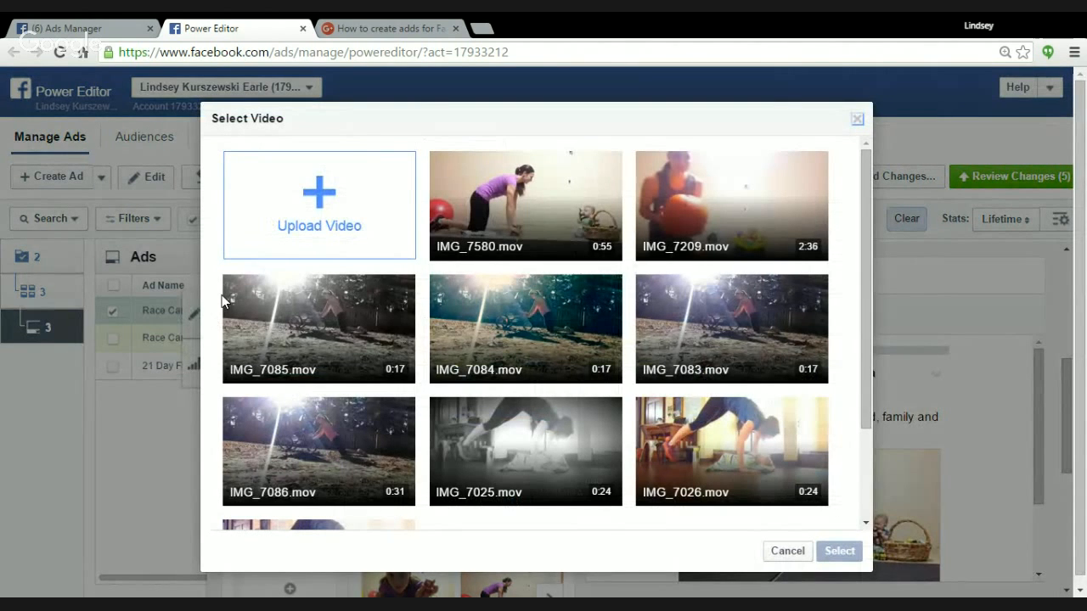
{"action": "scroll", "coordinate": [392, 371], "scroll_direction": "down", "scroll_amount": 3}
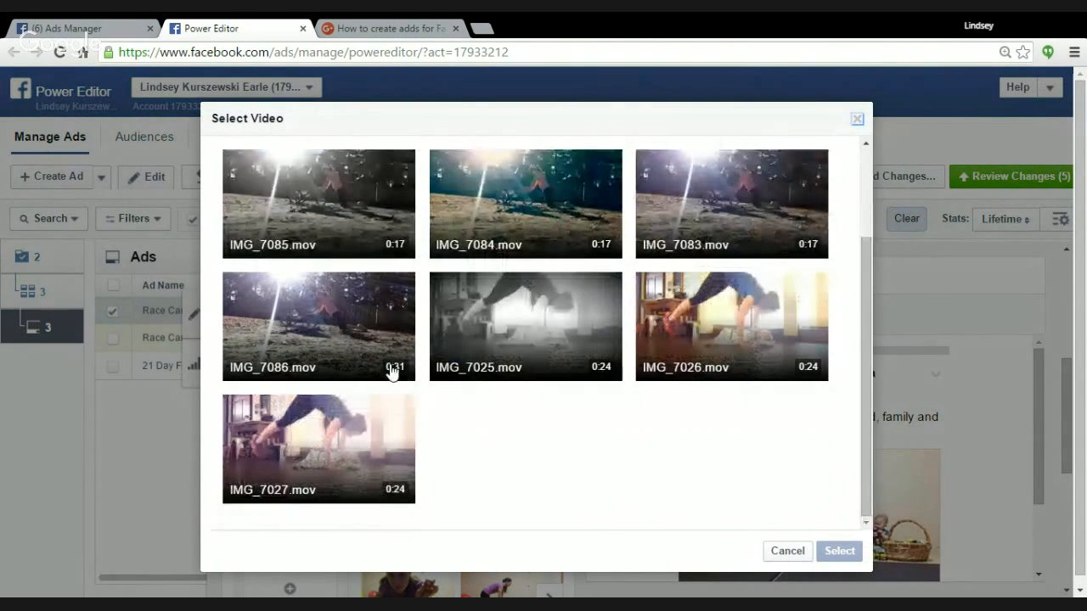
{"action": "scroll", "coordinate": [381, 388], "scroll_direction": "up", "scroll_amount": 3}
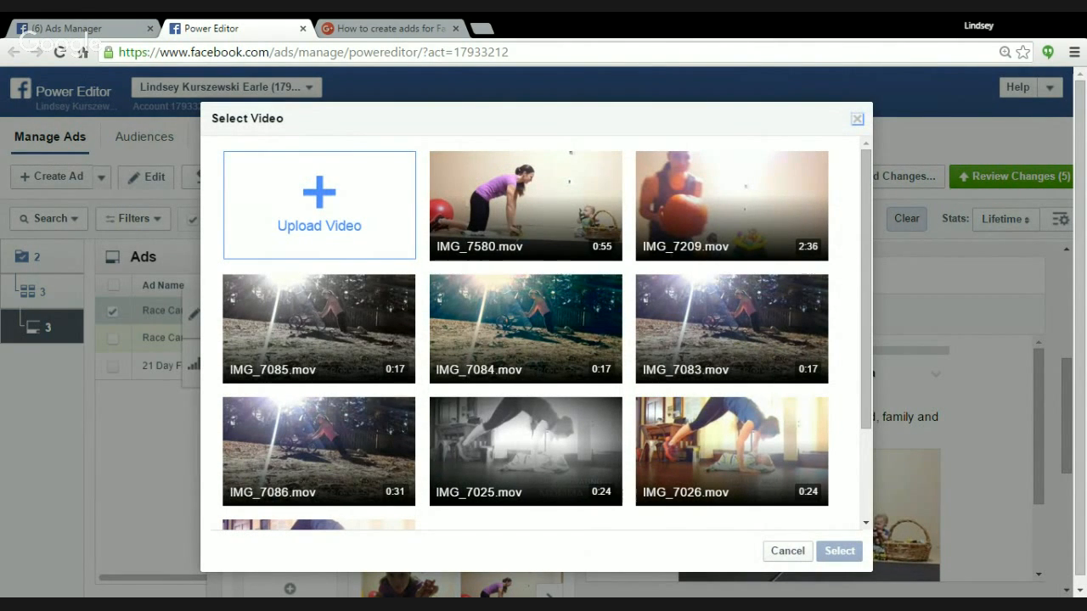
{"action": "left_click", "coordinate": [723, 333]}
{"action": "left_click", "coordinate": [839, 554]}
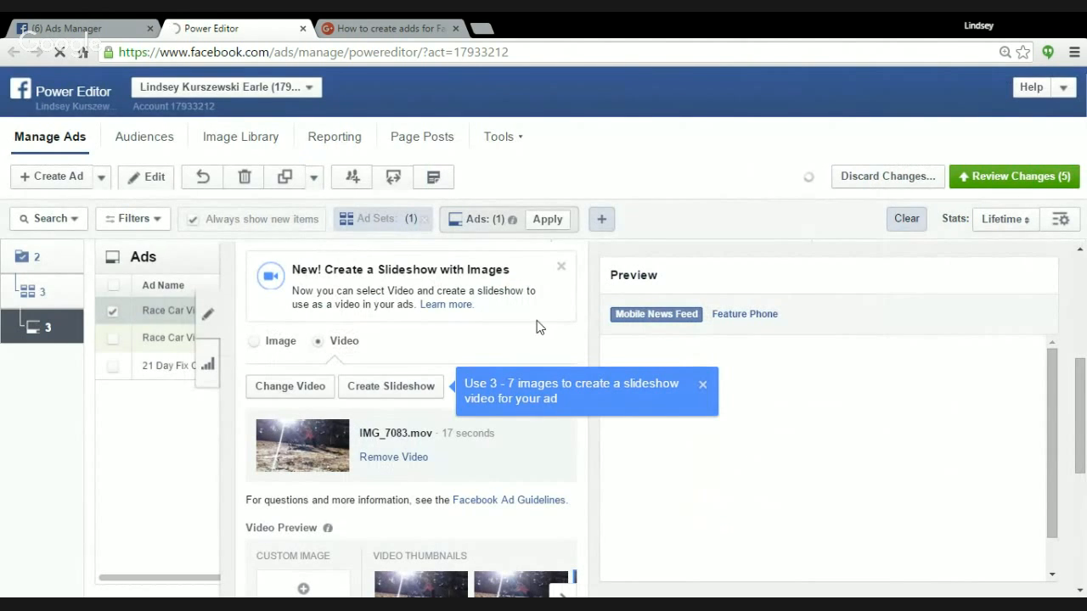
Try the second suggested frame of IMG_7083.mov as the ad's video thumbnail.
{"action": "scroll", "coordinate": [392, 517], "scroll_direction": "down", "scroll_amount": 2}
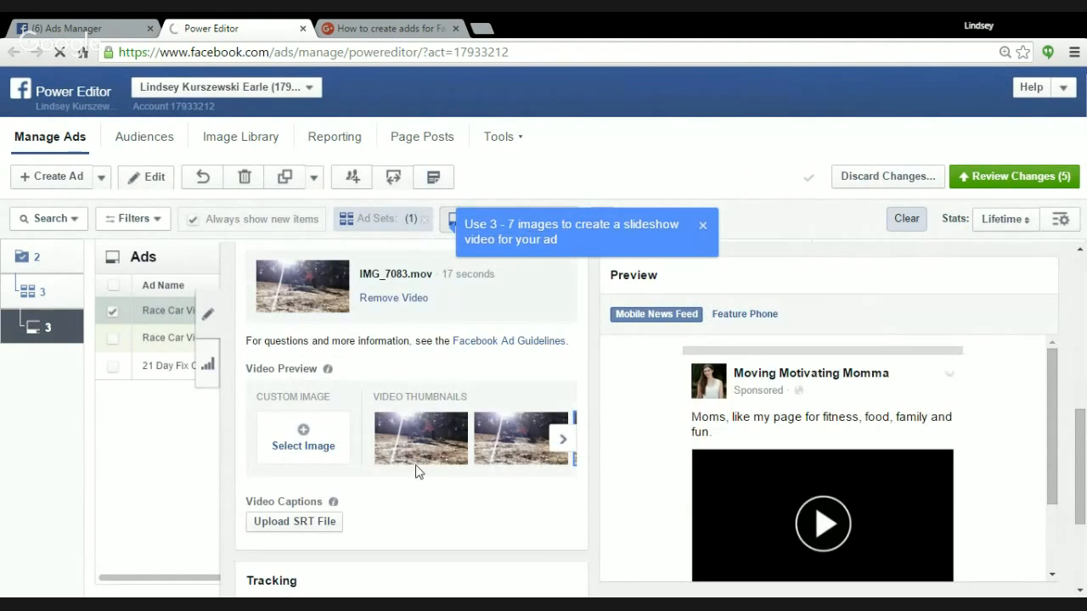
{"action": "scroll", "coordinate": [520, 396], "scroll_direction": "down", "scroll_amount": 1}
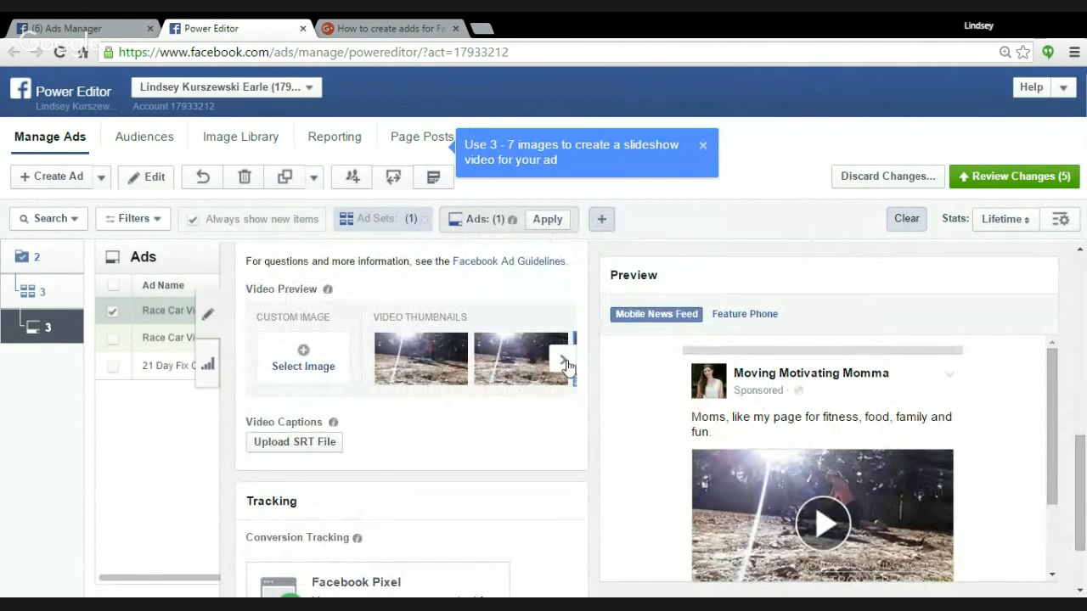
{"action": "left_click", "coordinate": [522, 372]}
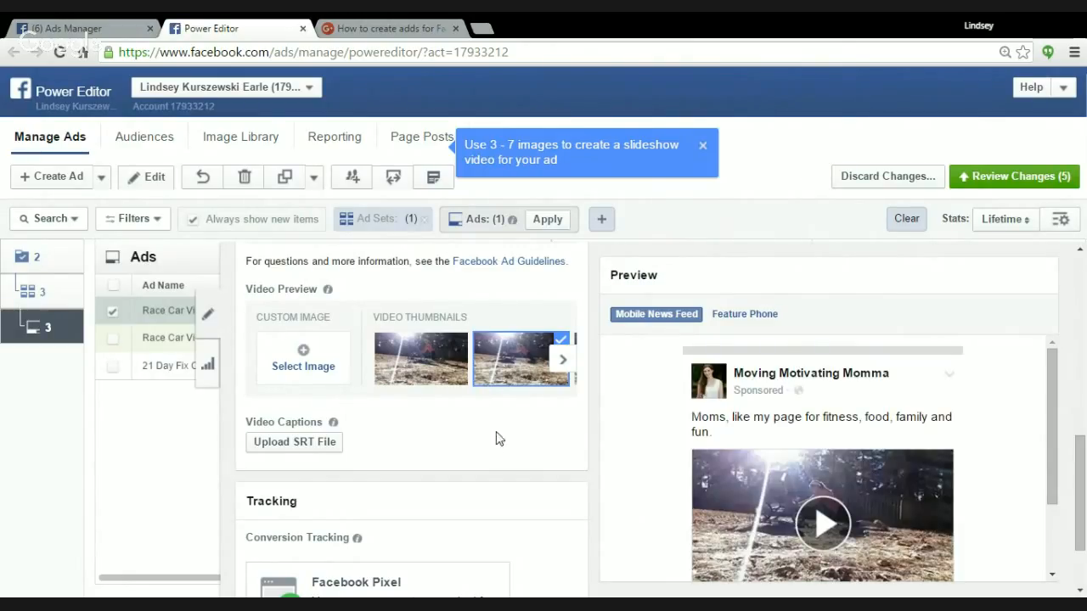
Browse further frames of the stroller workout video and try two neighbouring later frames as the thumbnail.
{"action": "scroll", "coordinate": [535, 413], "scroll_direction": "down", "scroll_amount": 1}
{"action": "left_click", "coordinate": [559, 281]}
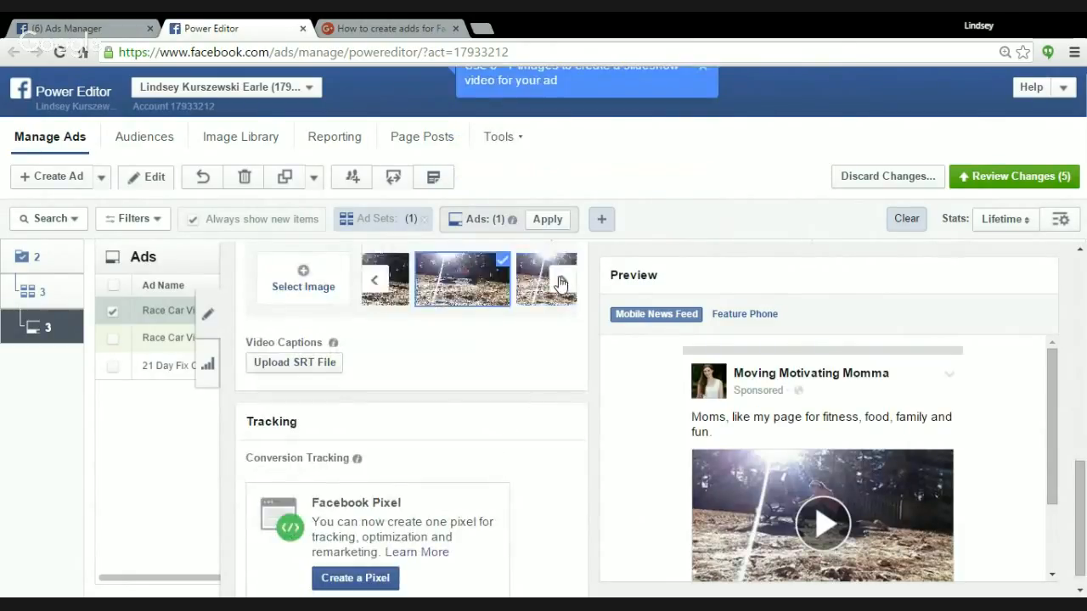
{"action": "left_click", "coordinate": [560, 280]}
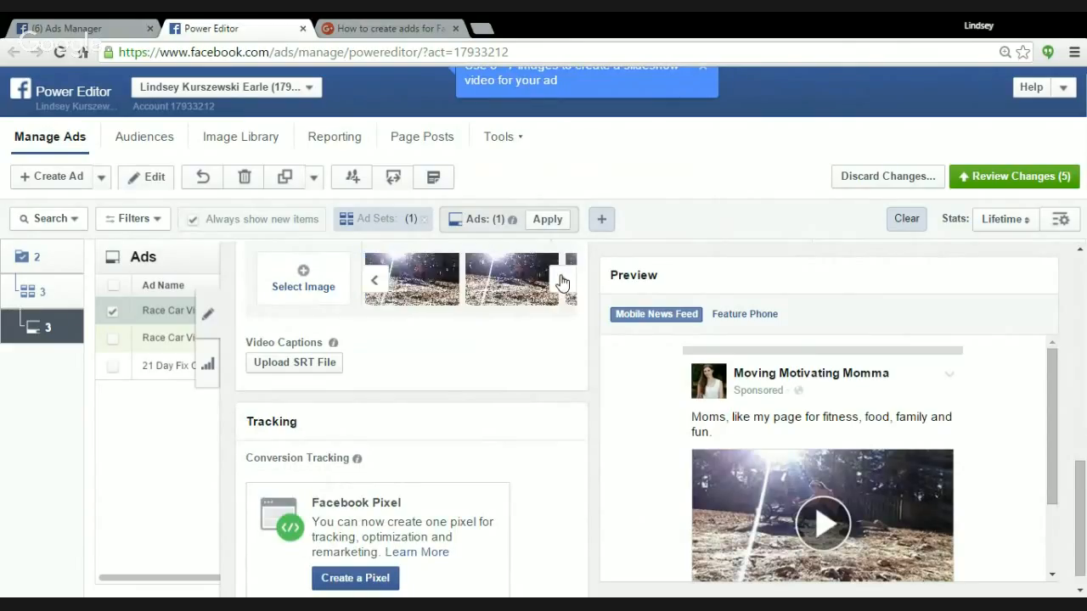
{"action": "left_click", "coordinate": [560, 281]}
{"action": "left_click", "coordinate": [560, 281]}
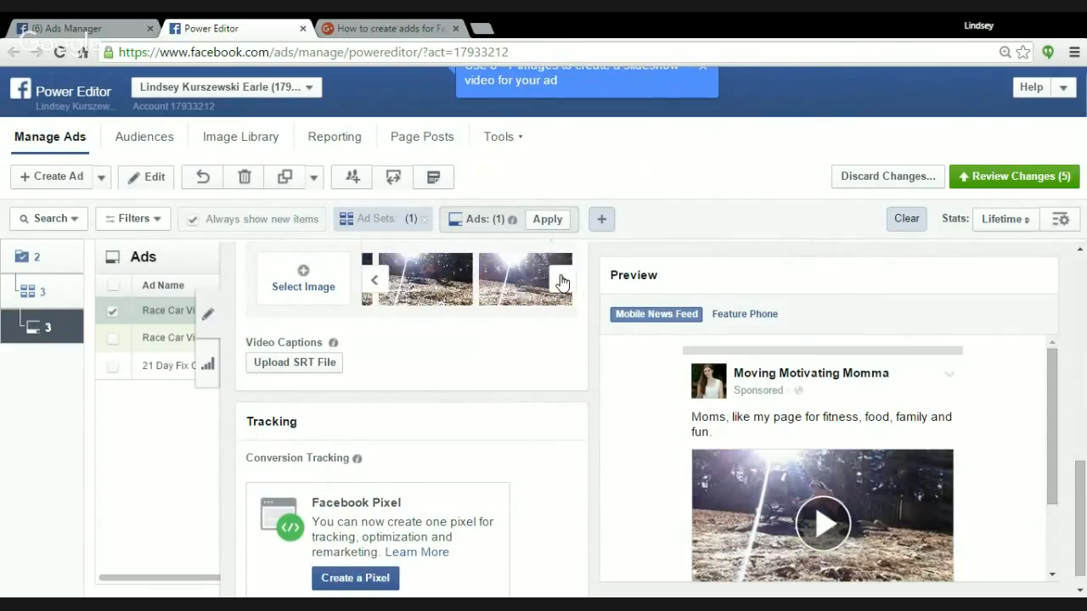
{"action": "left_click", "coordinate": [560, 281]}
{"action": "left_click", "coordinate": [561, 281]}
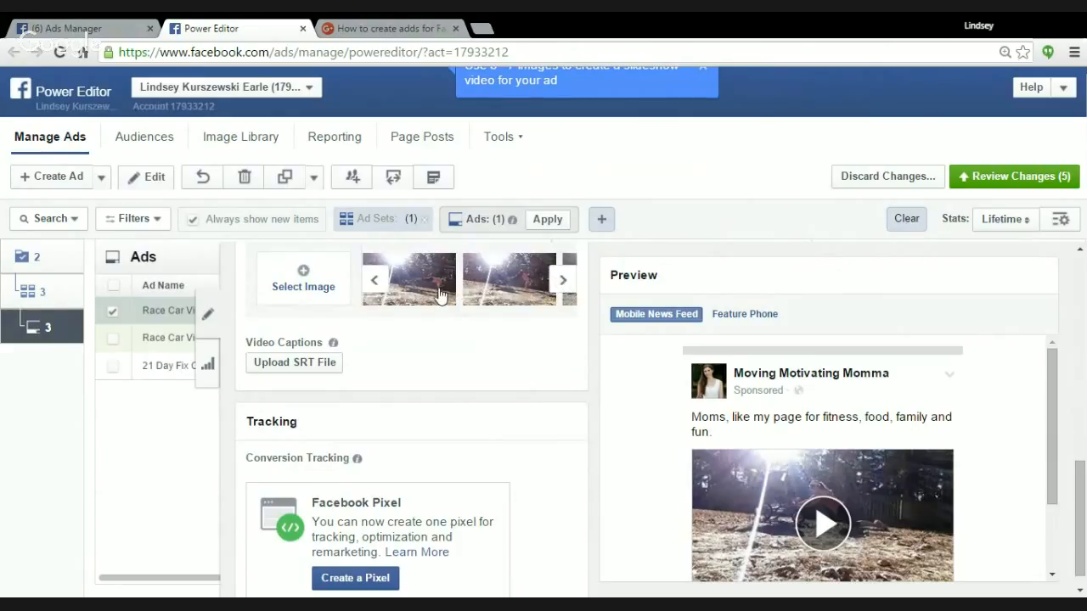
{"action": "left_click", "coordinate": [436, 294]}
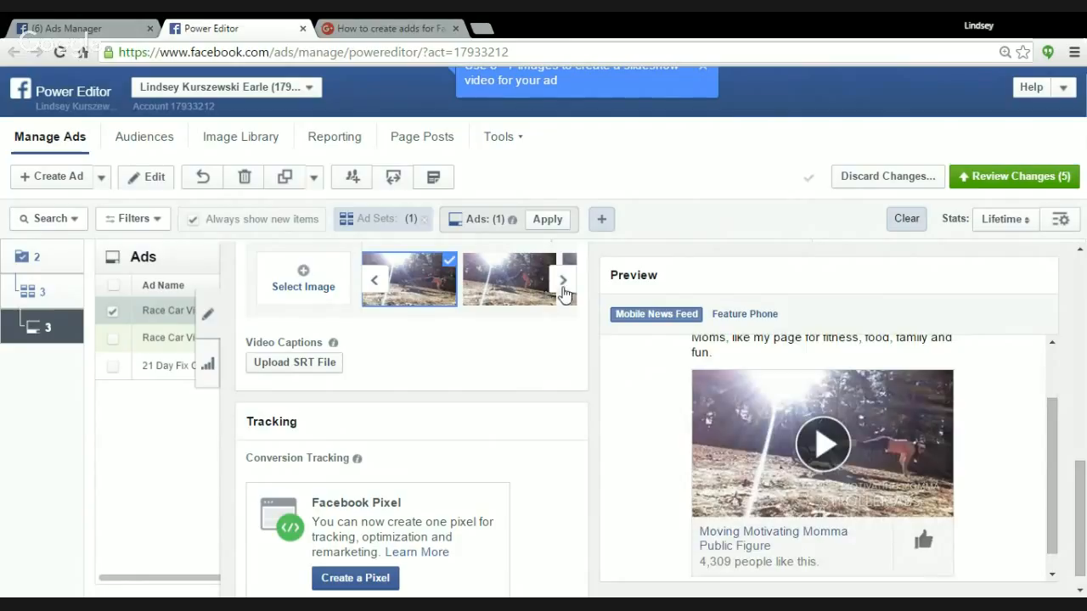
{"action": "left_click", "coordinate": [504, 289]}
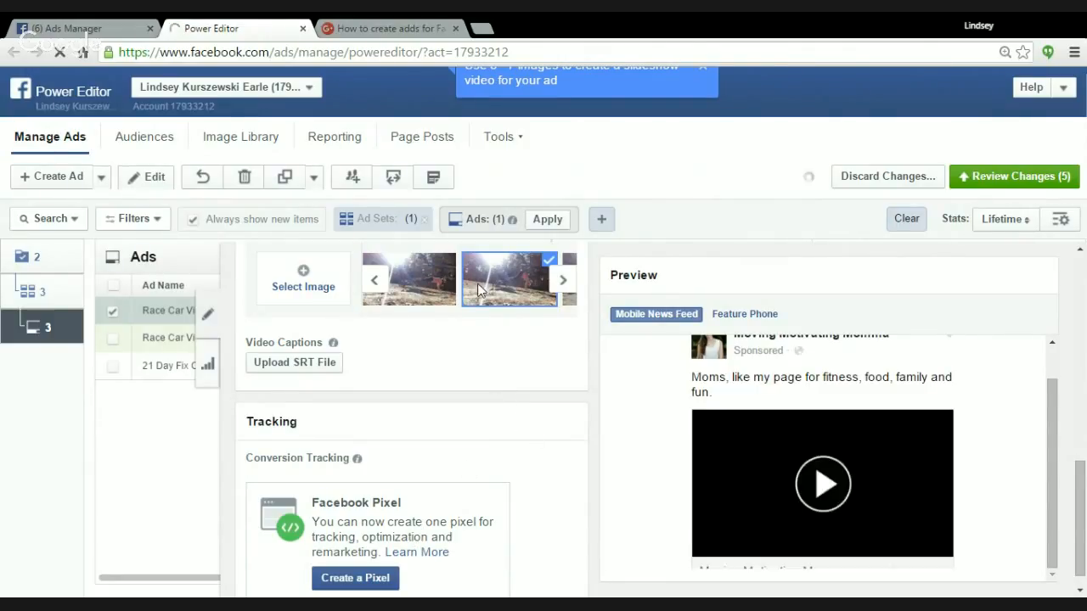
Set the video's thumbnail to the darker frame with the "Moving Motivating Momma Stroller Abs" title, and check its preview.
{"action": "left_click", "coordinate": [565, 281]}
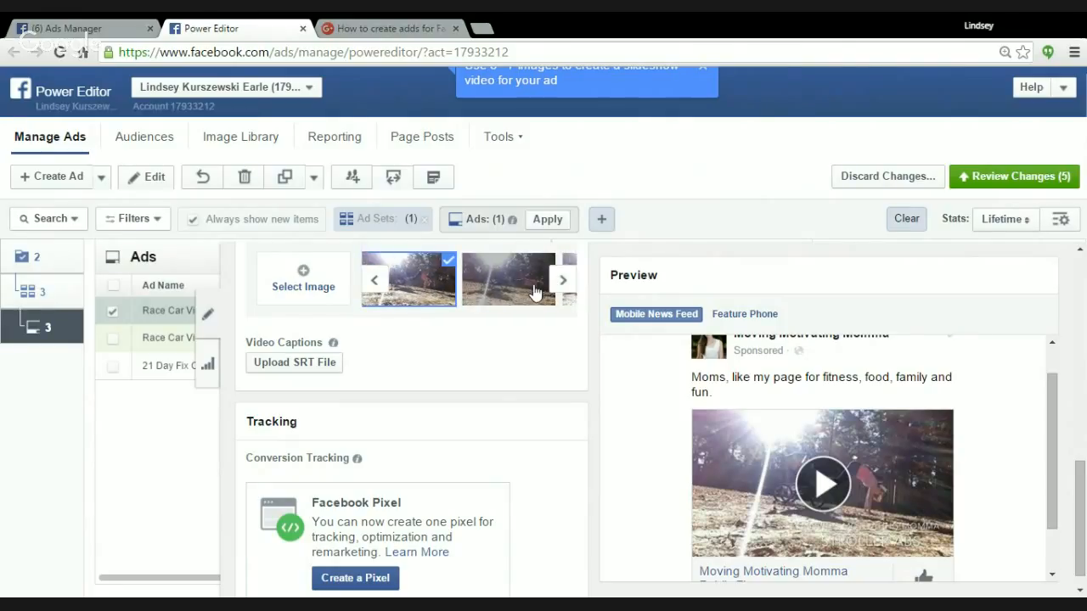
{"action": "left_click", "coordinate": [535, 293]}
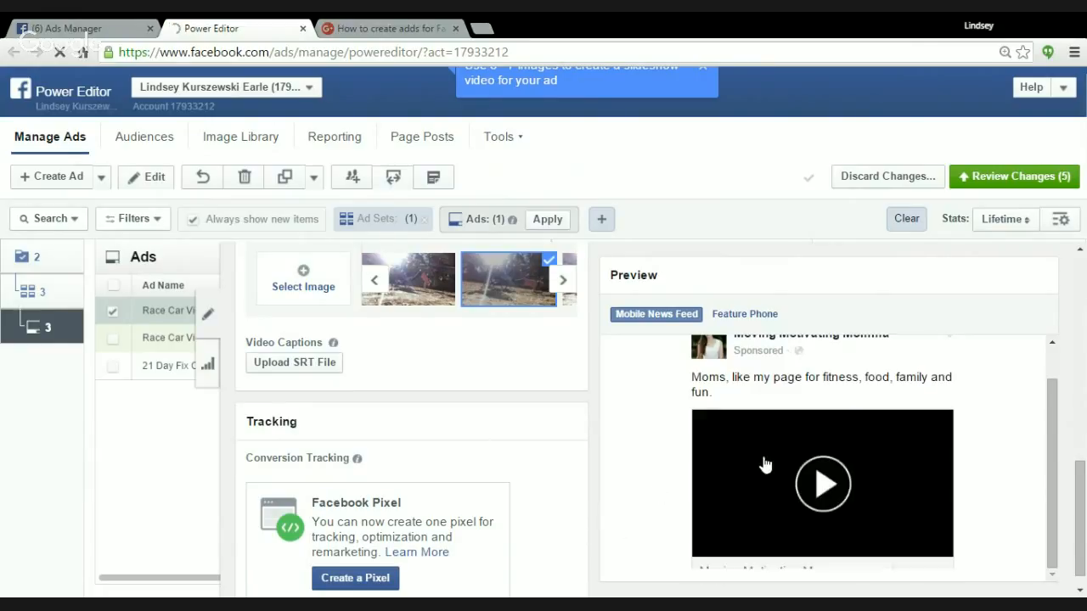
{"action": "scroll", "coordinate": [984, 451], "scroll_direction": "down", "scroll_amount": 1}
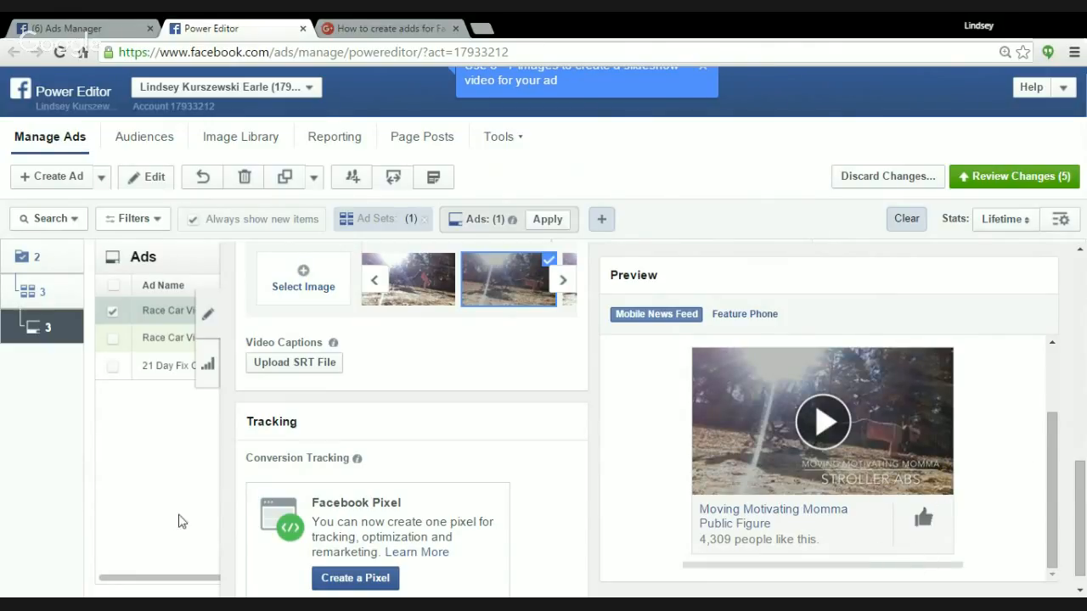
{"action": "scroll", "coordinate": [514, 439], "scroll_direction": "up", "scroll_amount": 3}
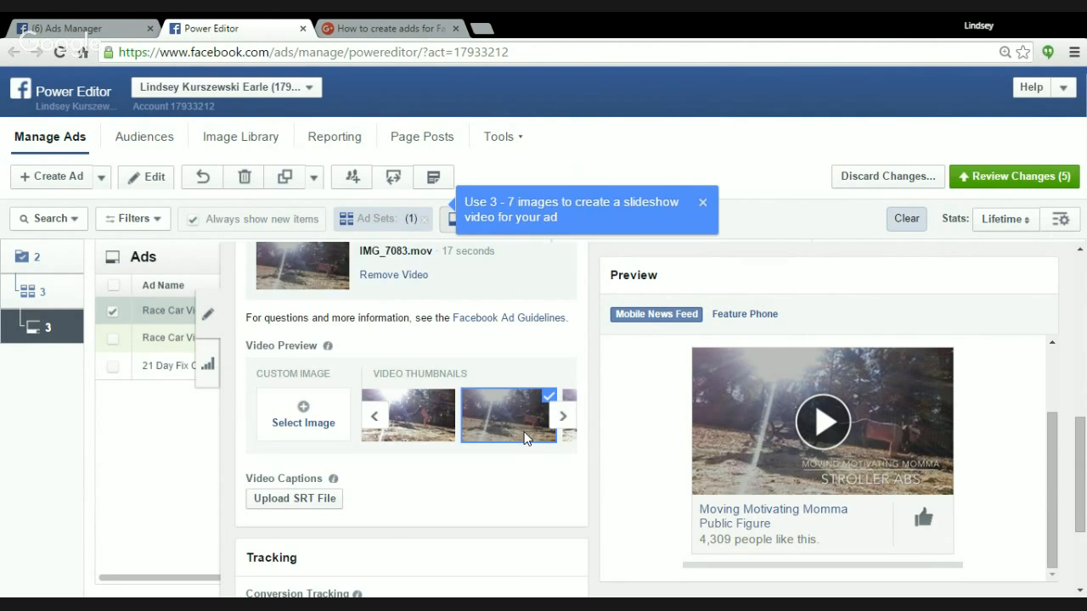
{"action": "scroll", "coordinate": [389, 393], "scroll_direction": "up", "scroll_amount": 4}
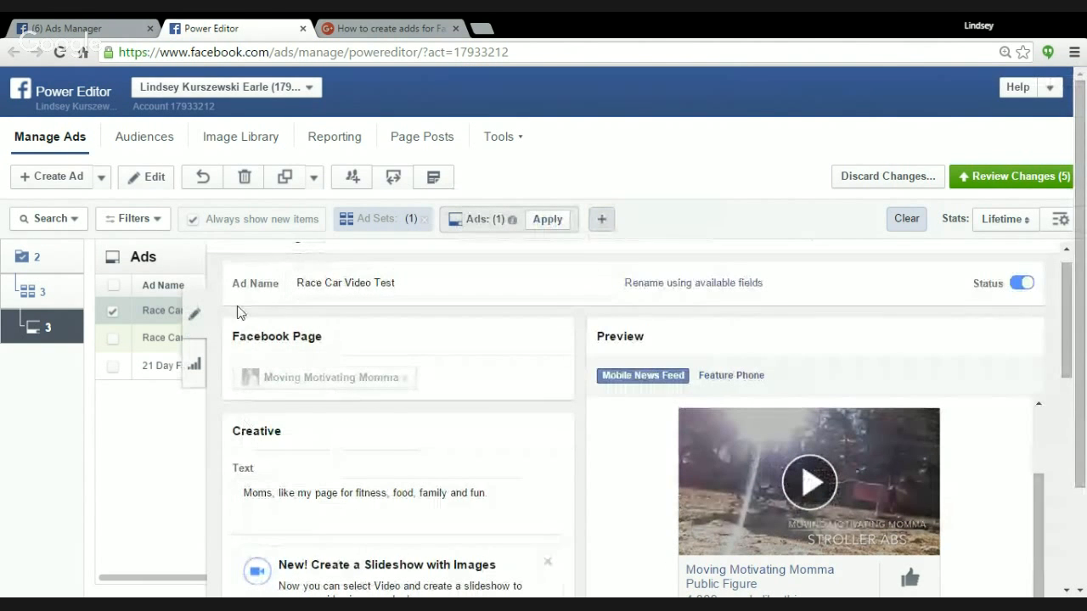
Review the copied ad's remaining thumbnail, caption and tracking settings, and check the campaign level.
{"action": "scroll", "coordinate": [382, 462], "scroll_direction": "down", "scroll_amount": 5}
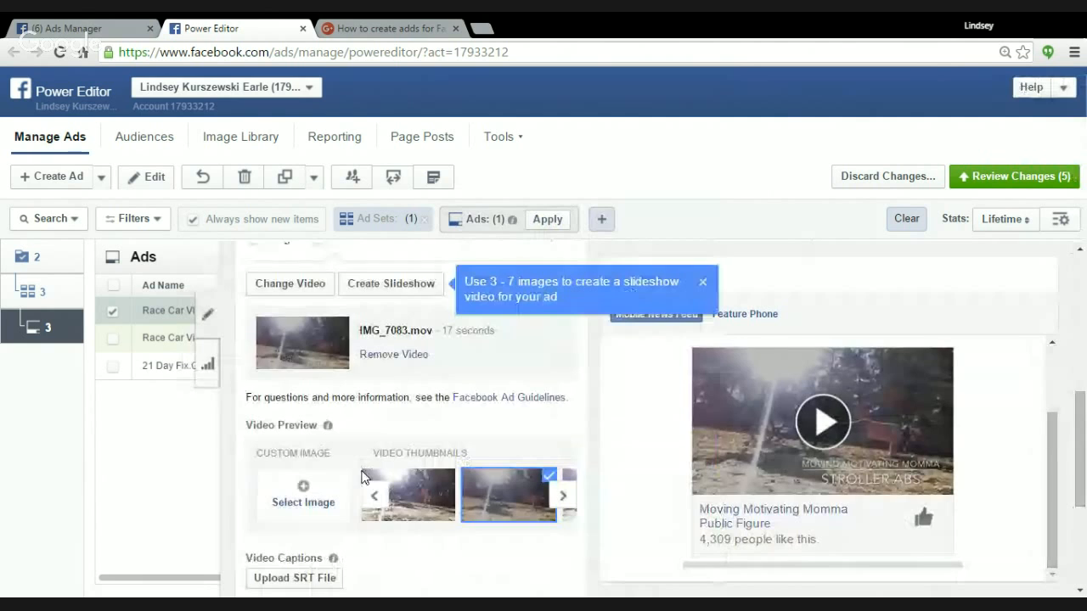
{"action": "scroll", "coordinate": [348, 387], "scroll_direction": "down", "scroll_amount": 2}
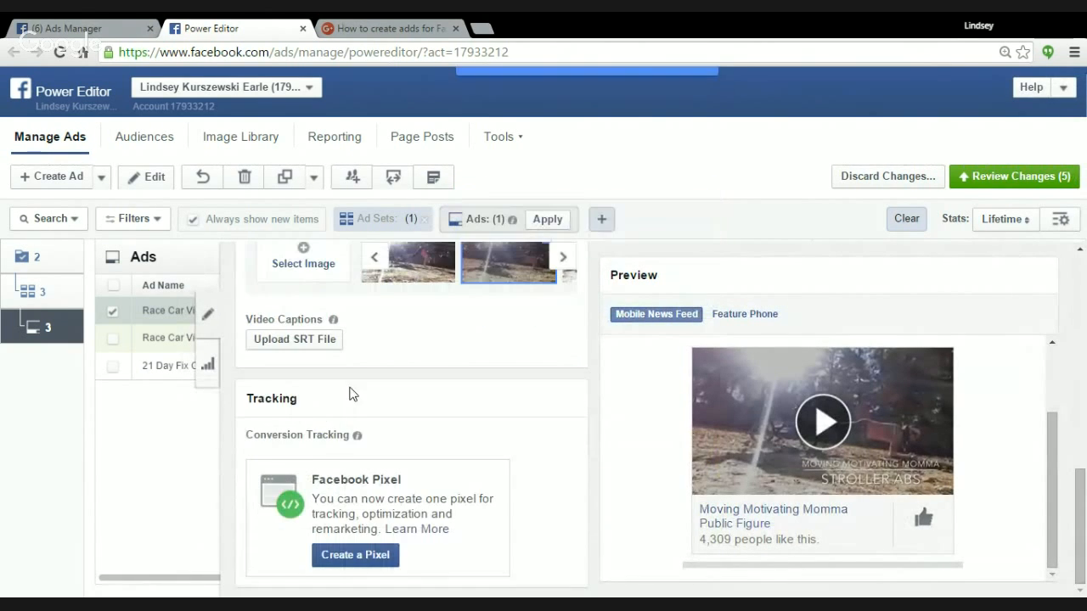
{"action": "left_click", "coordinate": [34, 263]}
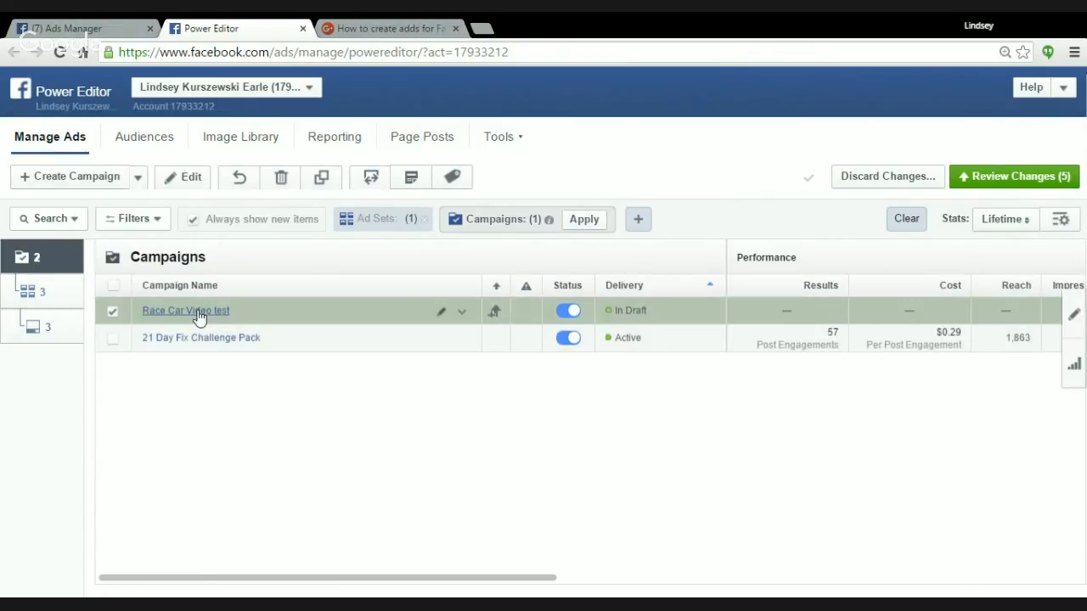
{"action": "left_click", "coordinate": [31, 327]}
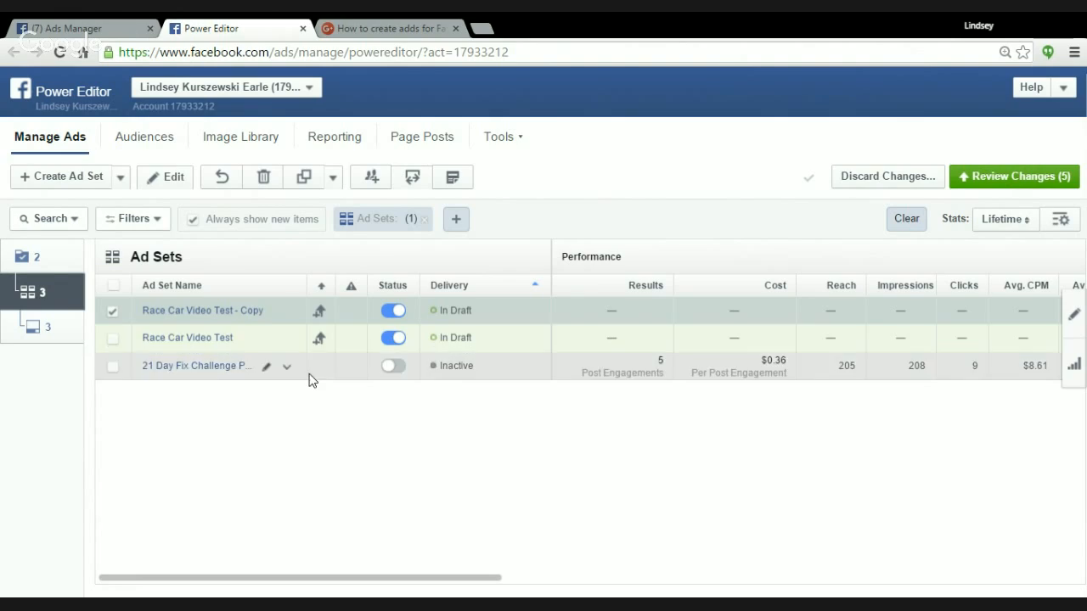
Rename the copied Race Car Video Test ad set as "Stroller workout".
{"action": "left_click", "coordinate": [287, 311]}
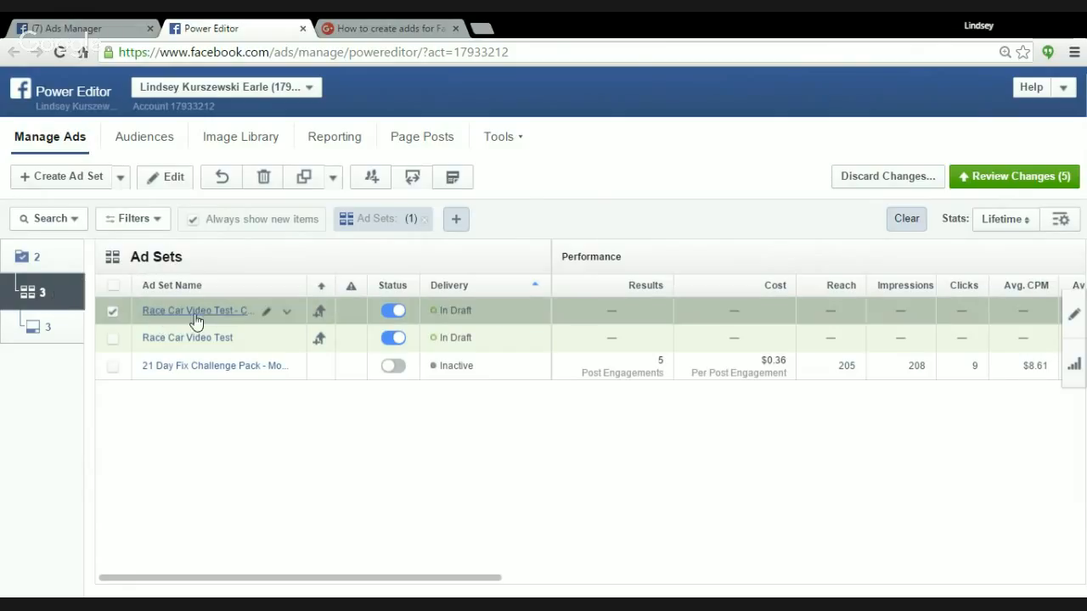
{"action": "left_click", "coordinate": [266, 316]}
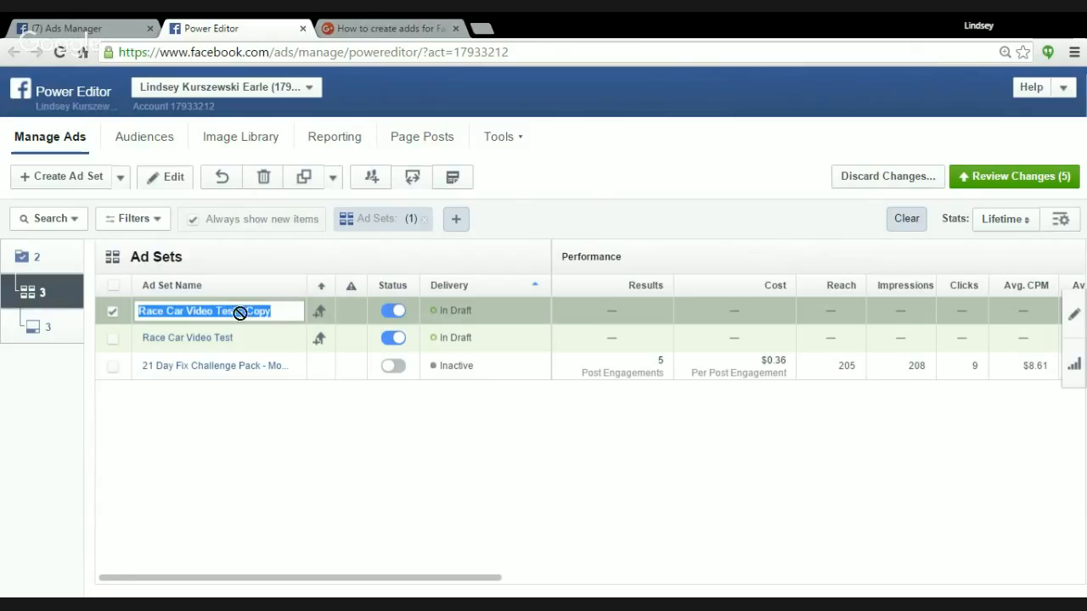
{"action": "type", "text": "St"}
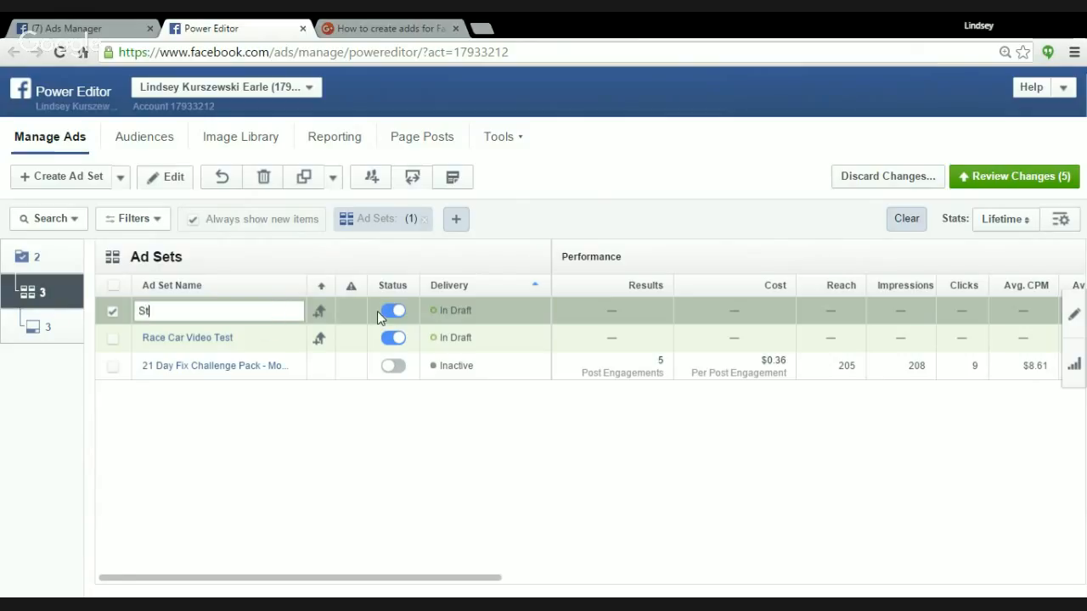
{"action": "type", "text": "roller workout"}
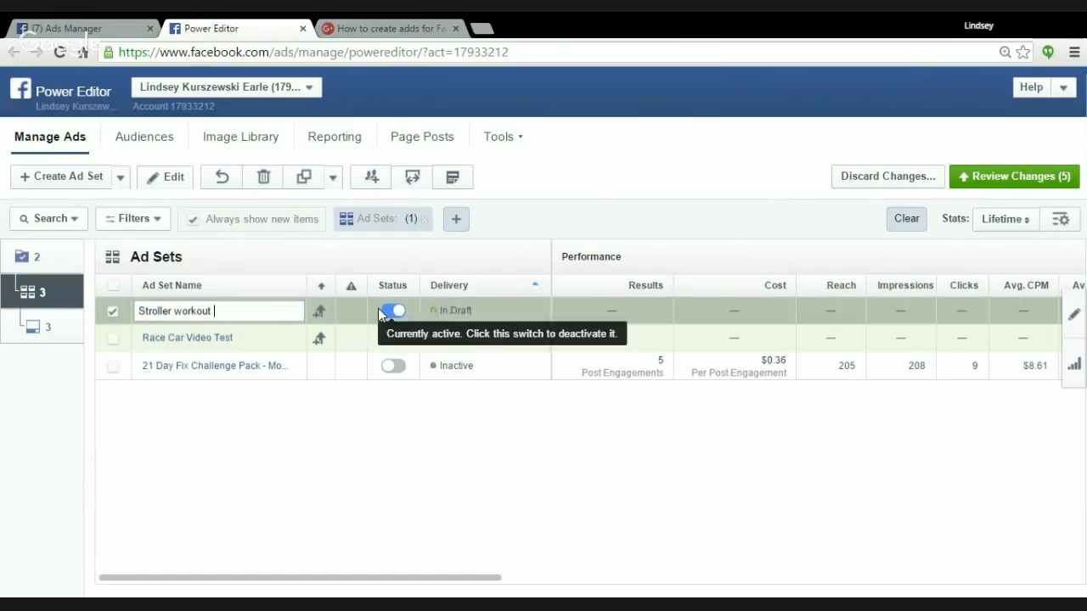
{"action": "left_click", "coordinate": [296, 328]}
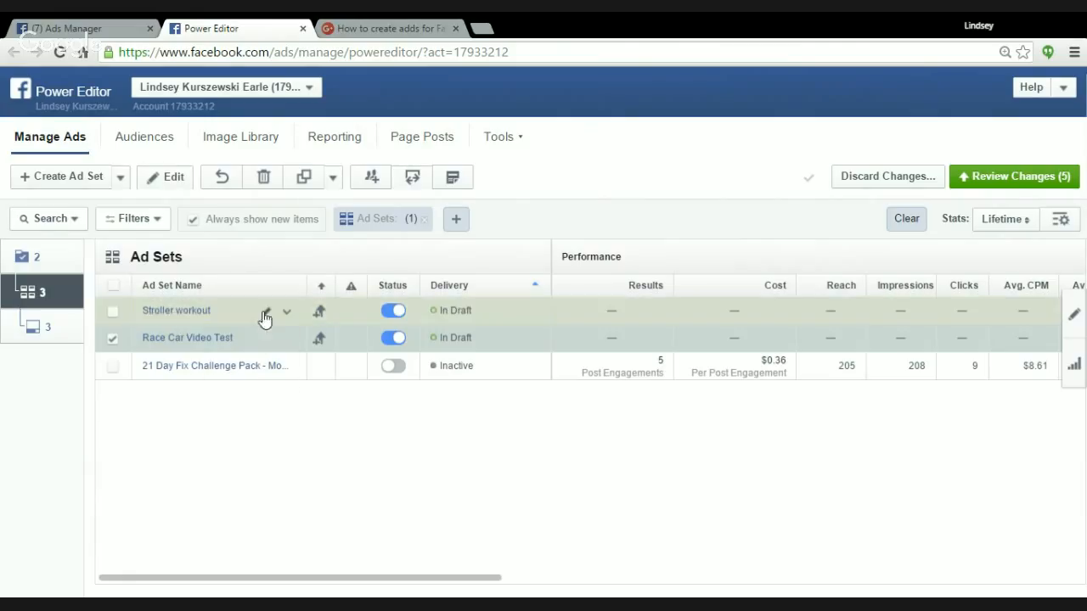
Compare the campaign's draft ads with the ad sets that contain them, ending on the ad set level.
{"action": "left_click", "coordinate": [51, 339]}
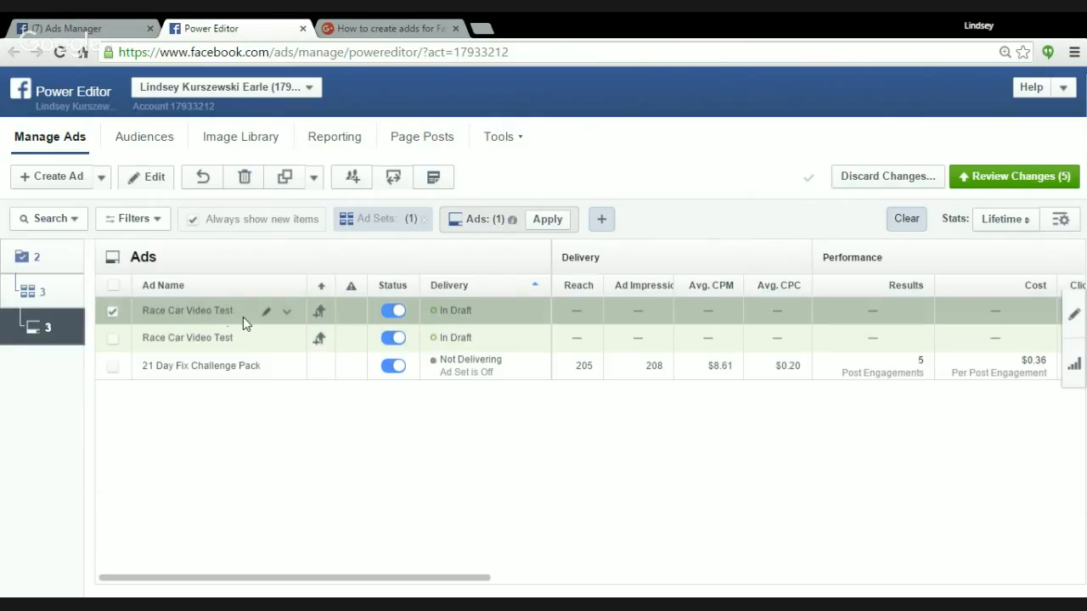
{"action": "left_click", "coordinate": [42, 299]}
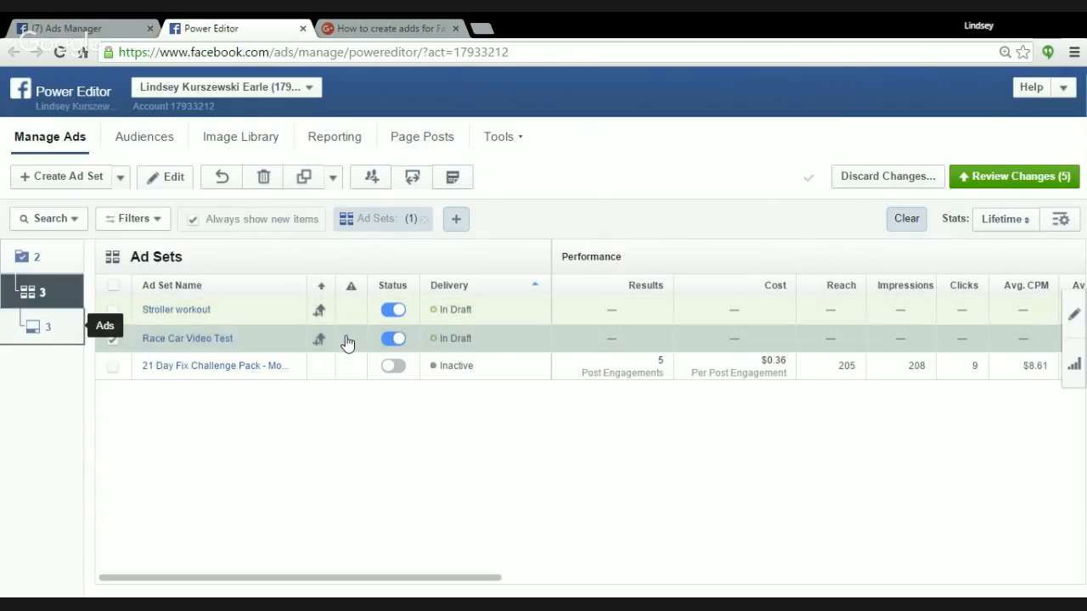
{"action": "left_click", "coordinate": [66, 342]}
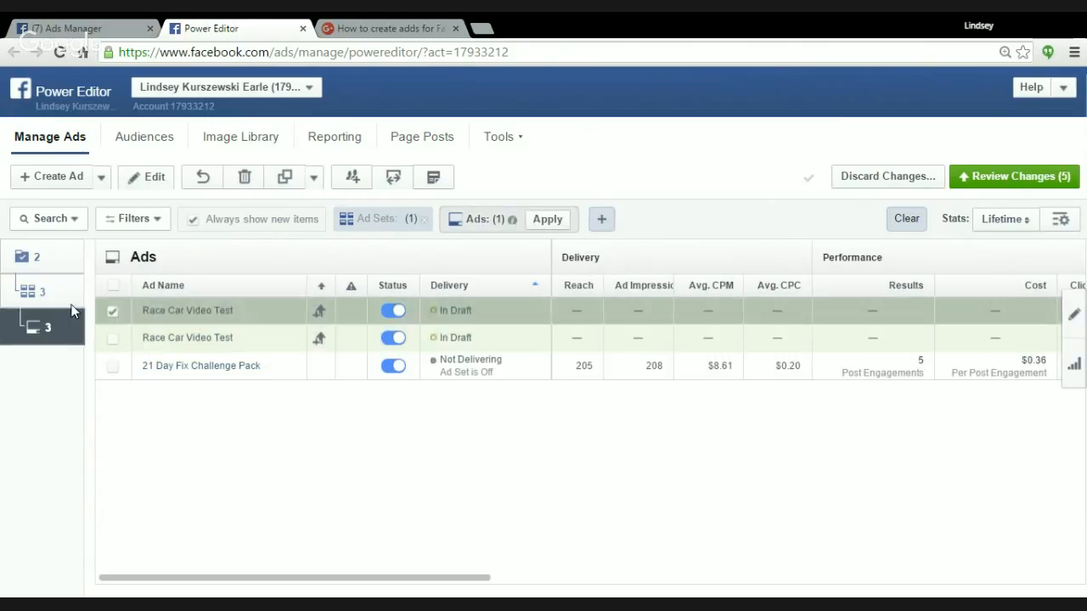
{"action": "left_click", "coordinate": [34, 293]}
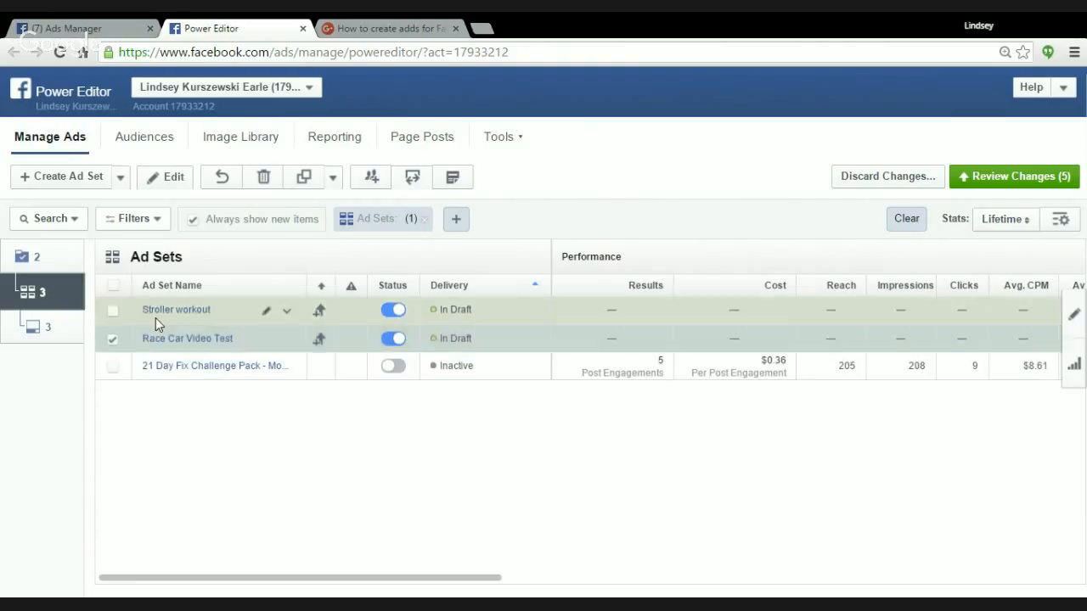
Review the pending changes and publish the new campaign with its ad sets and ads, closing the summary.
{"action": "left_click", "coordinate": [991, 185]}
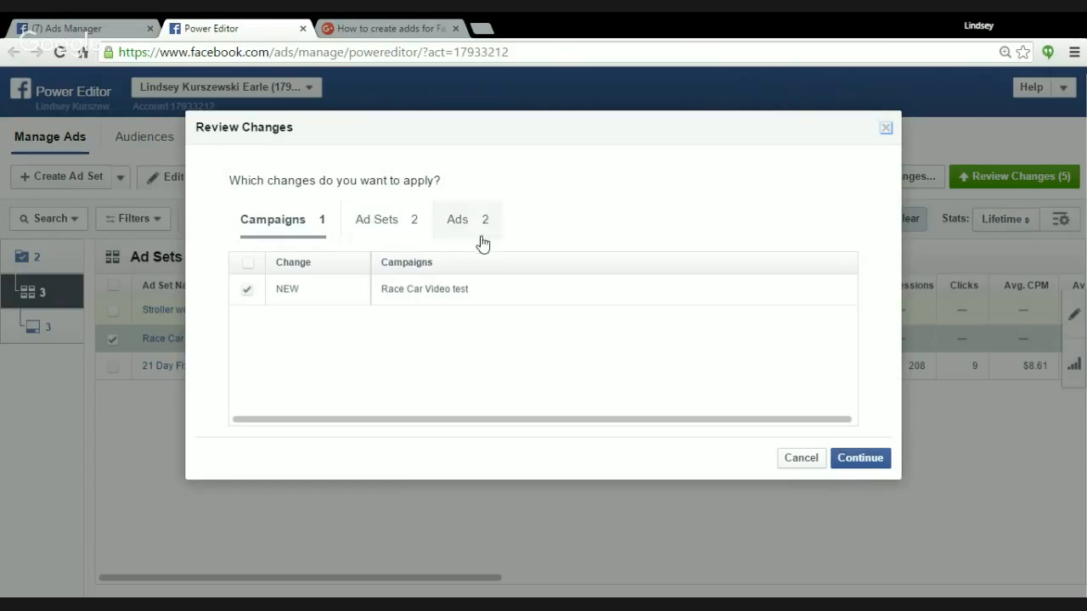
{"action": "left_click", "coordinate": [860, 459]}
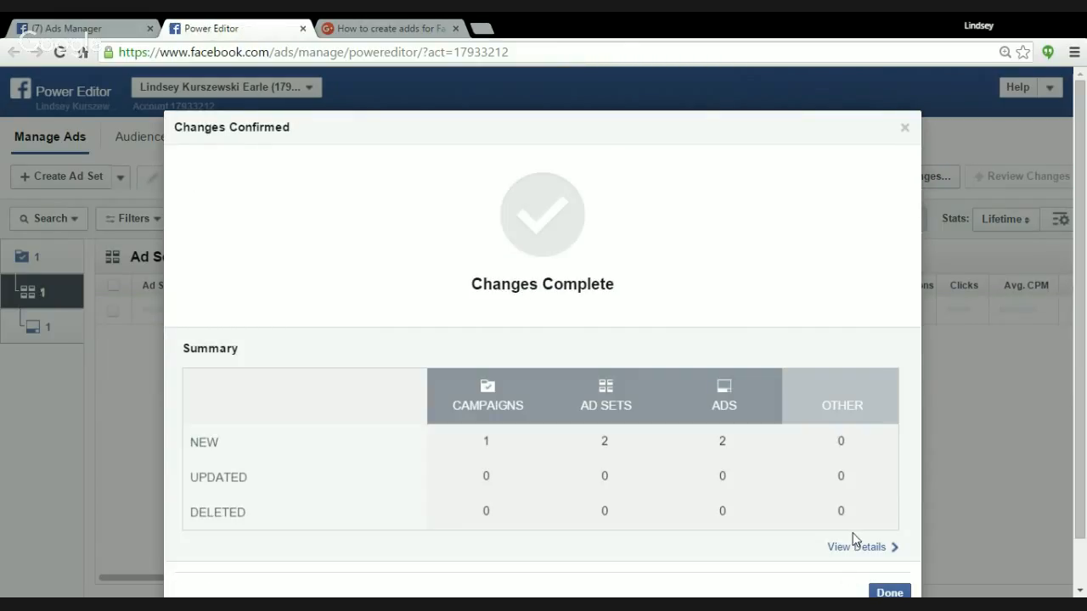
{"action": "scroll", "coordinate": [552, 339], "scroll_direction": "down", "scroll_amount": 1}
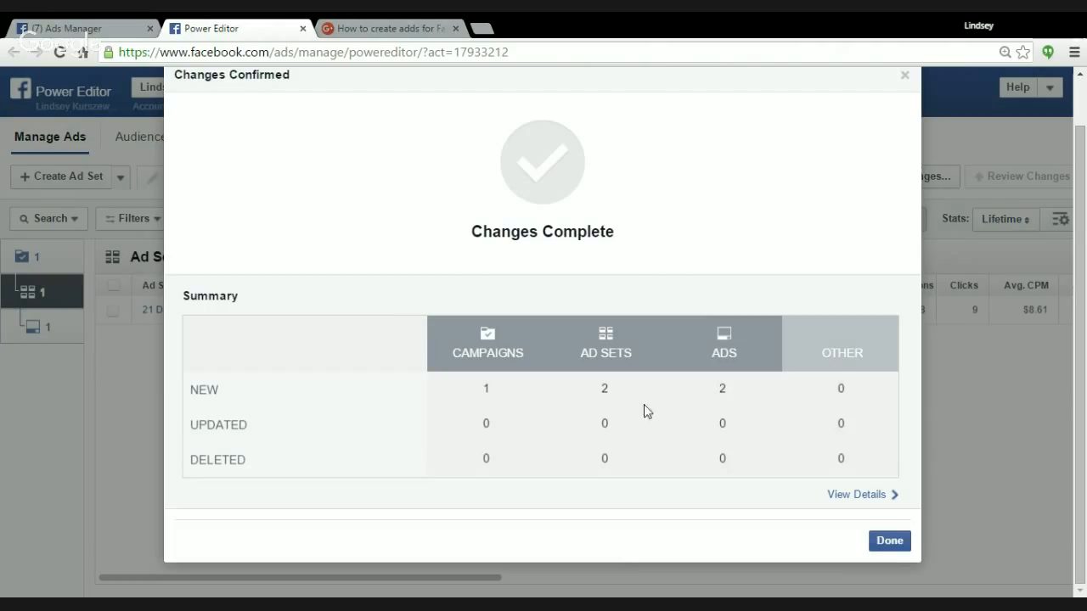
{"action": "left_click", "coordinate": [888, 540]}
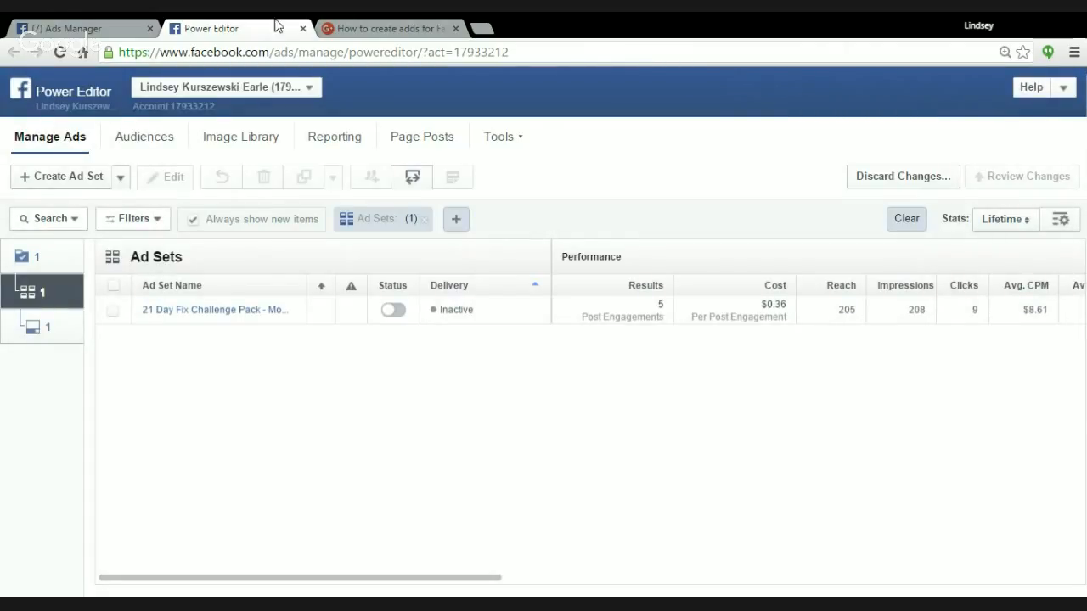
Switch to Ads Manager and reload its campaign list by way of the Facebook home page.
{"action": "left_click", "coordinate": [77, 33]}
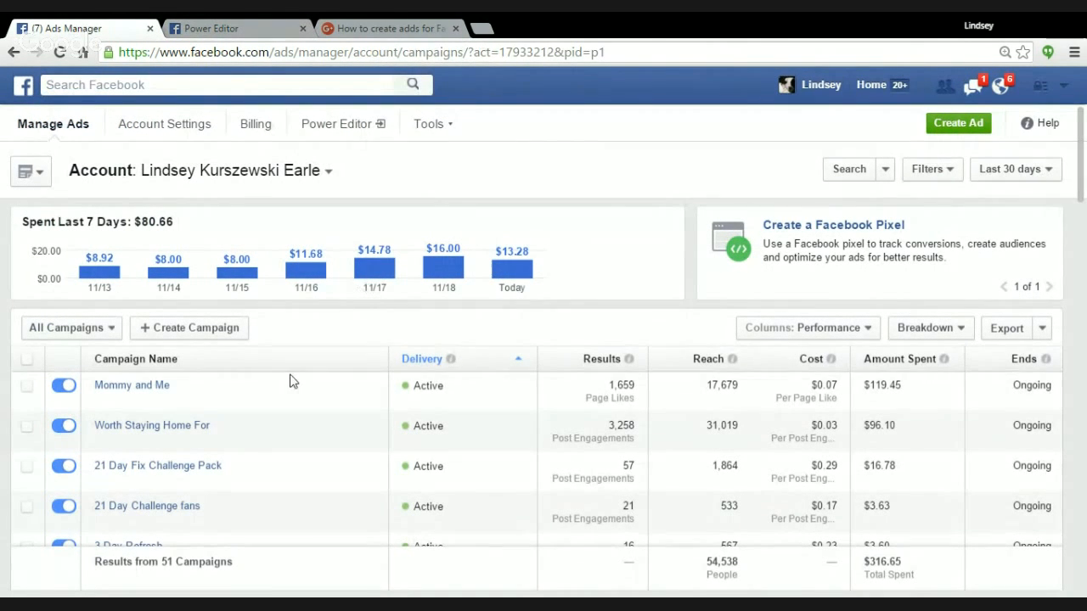
{"action": "left_click", "coordinate": [375, 466]}
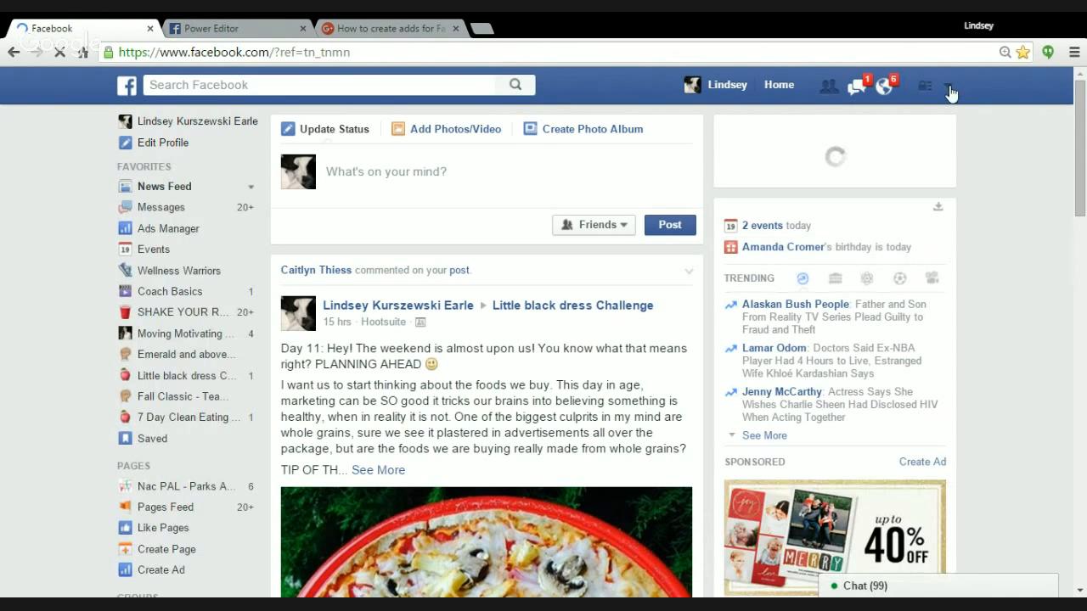
{"action": "left_click", "coordinate": [950, 90]}
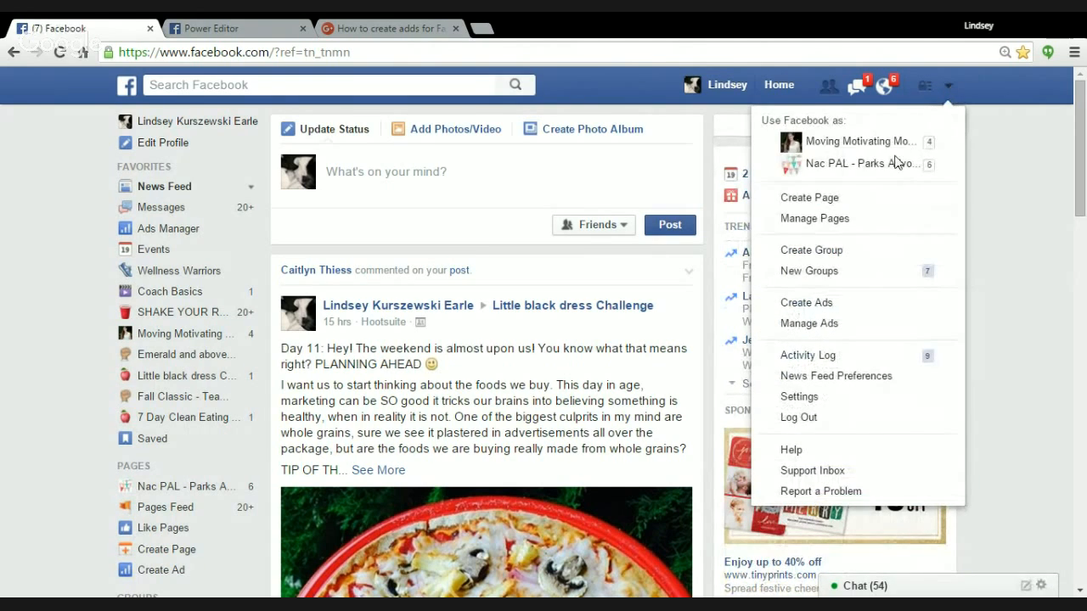
{"action": "left_click", "coordinate": [811, 324]}
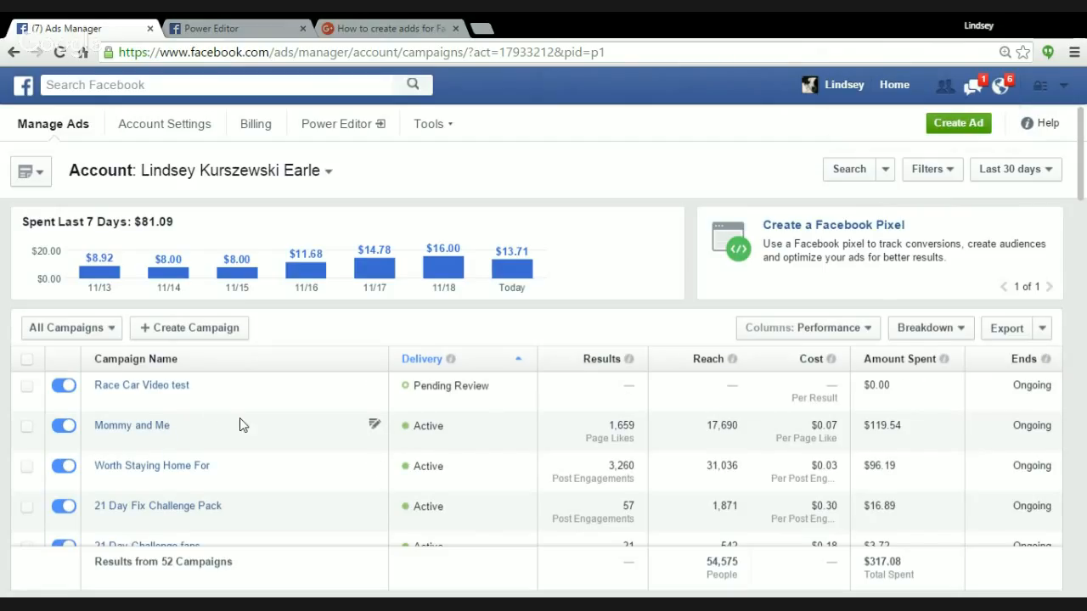
Open the Race Car Video test campaign and examine its review status, ad sets and daily budgets.
{"action": "scroll", "coordinate": [240, 424], "scroll_direction": "down", "scroll_amount": 1}
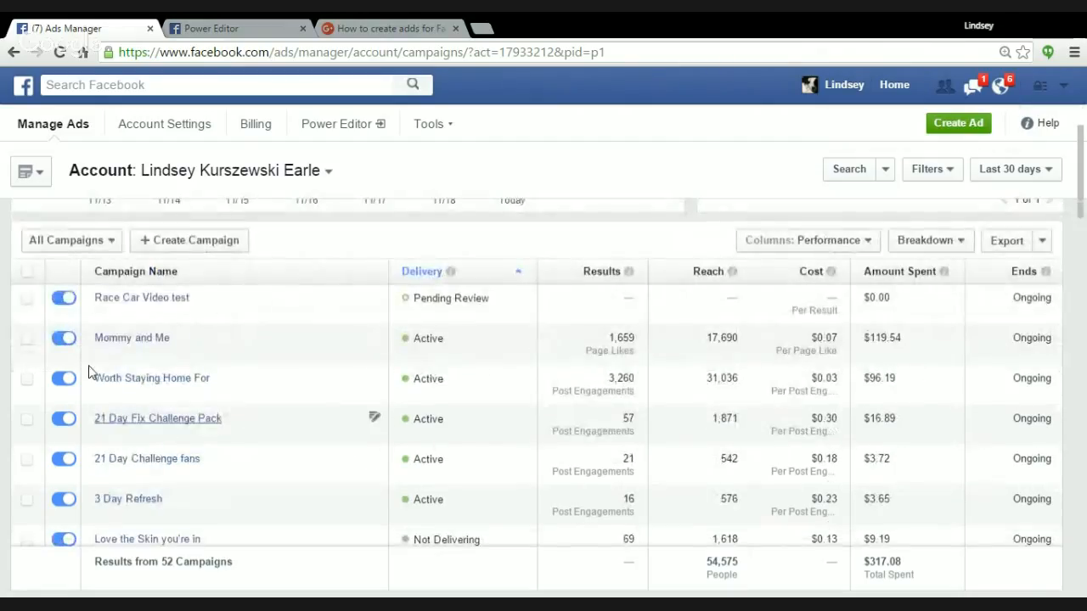
{"action": "left_click", "coordinate": [130, 304]}
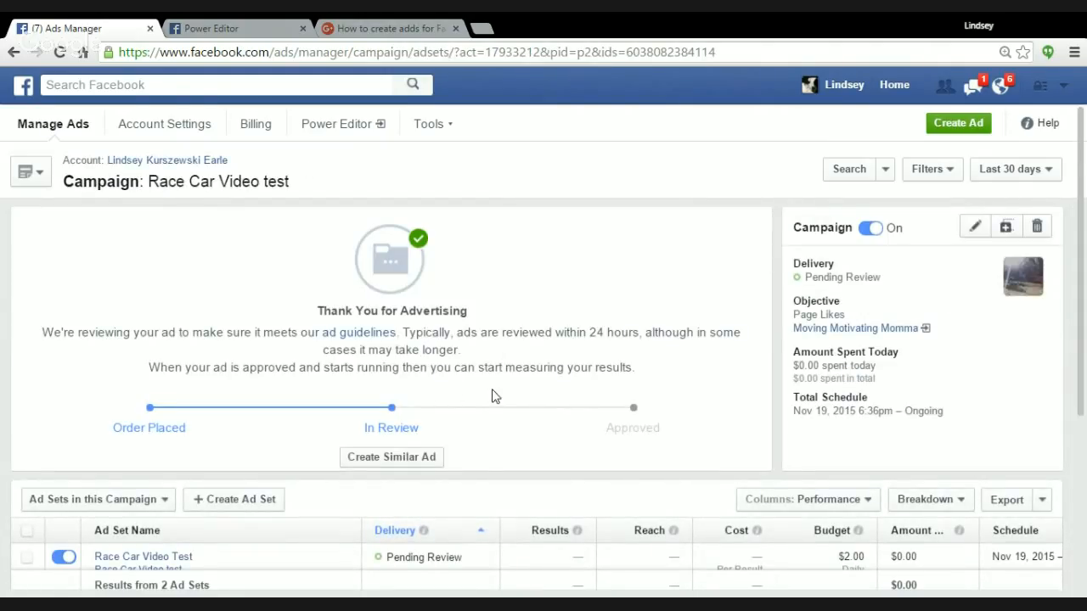
{"action": "scroll", "coordinate": [495, 397], "scroll_direction": "down", "scroll_amount": 2}
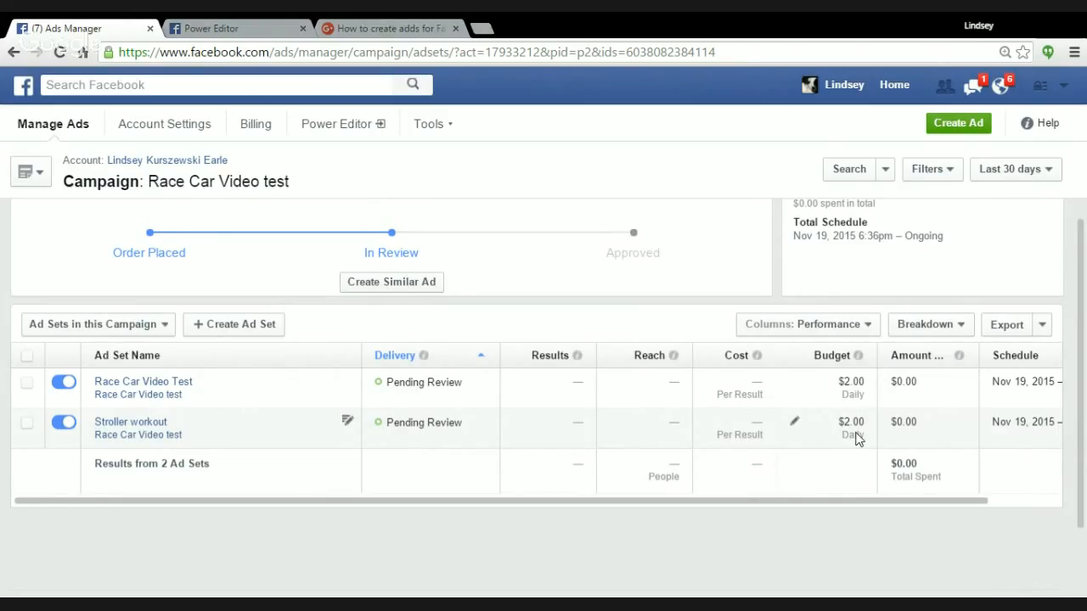
{"action": "scroll", "coordinate": [535, 468], "scroll_direction": "up", "scroll_amount": 2}
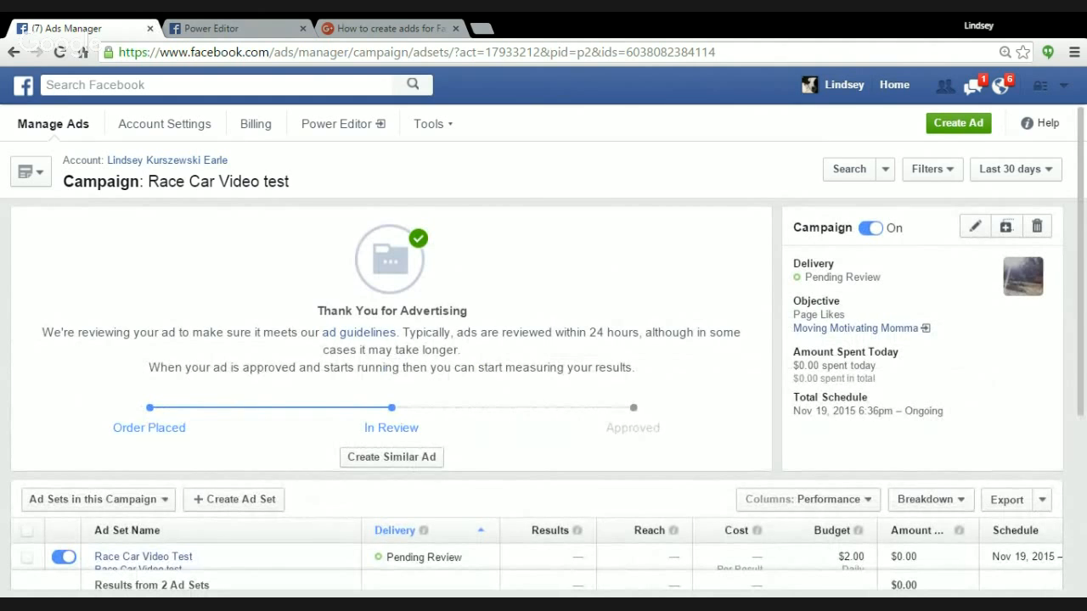
{"action": "scroll", "coordinate": [93, 252], "scroll_direction": "down", "scroll_amount": 1}
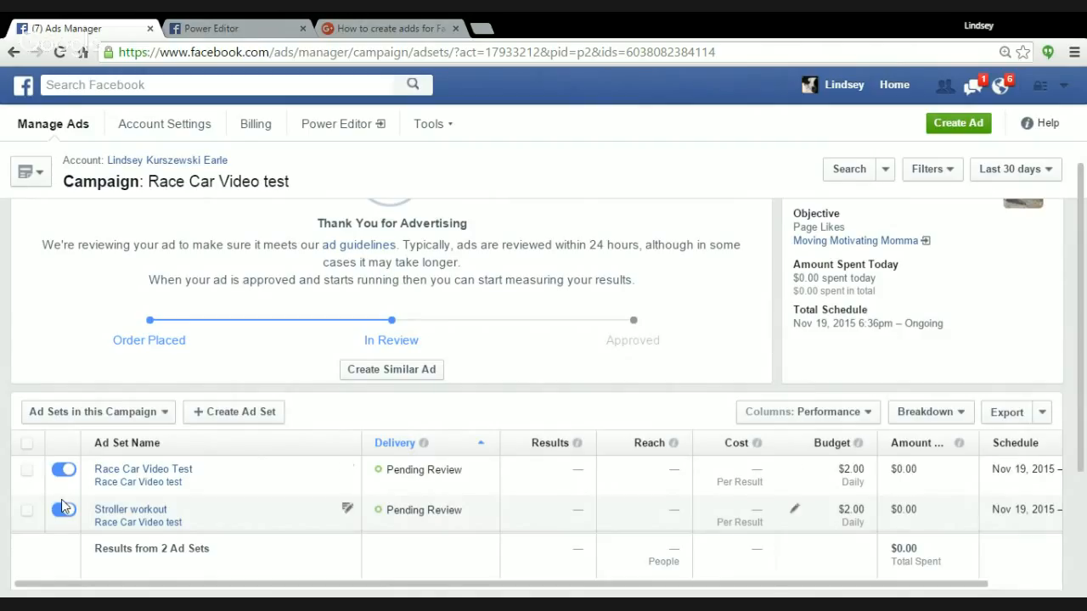
{"action": "scroll", "coordinate": [93, 373], "scroll_direction": "up", "scroll_amount": 1}
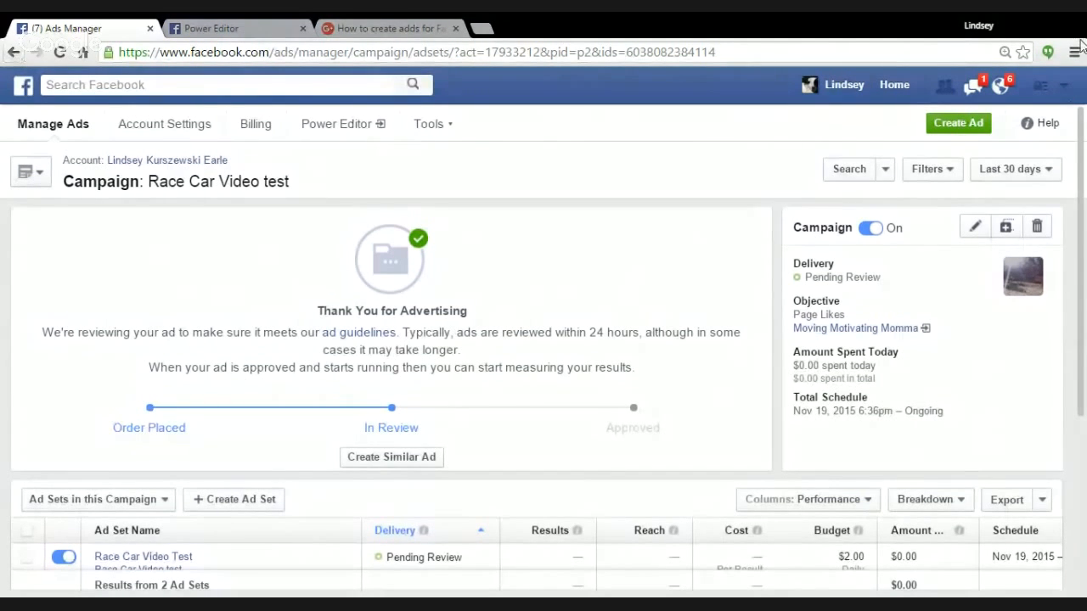
Return to the list of all campaigns, open Mommy and Me, and examine the performance of its test ad sets.
{"action": "left_click", "coordinate": [1064, 85]}
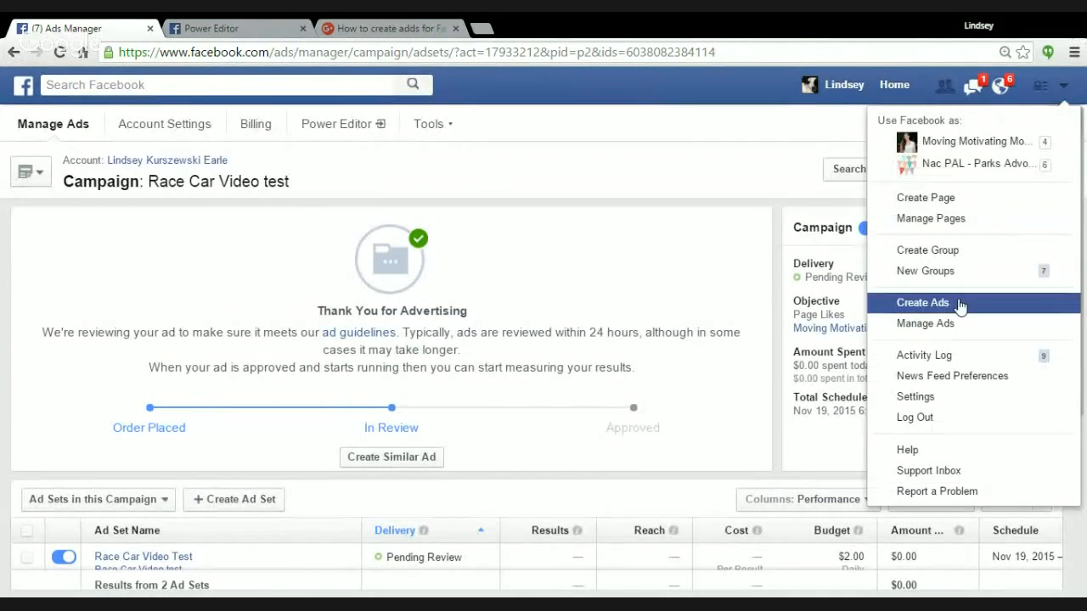
{"action": "left_click", "coordinate": [957, 323]}
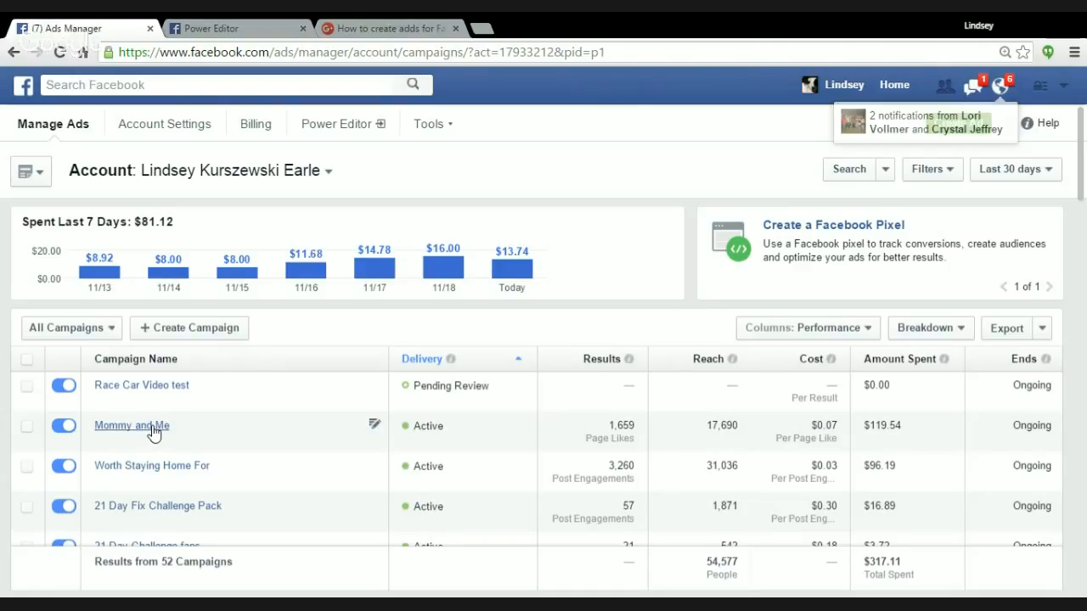
{"action": "left_click", "coordinate": [154, 429]}
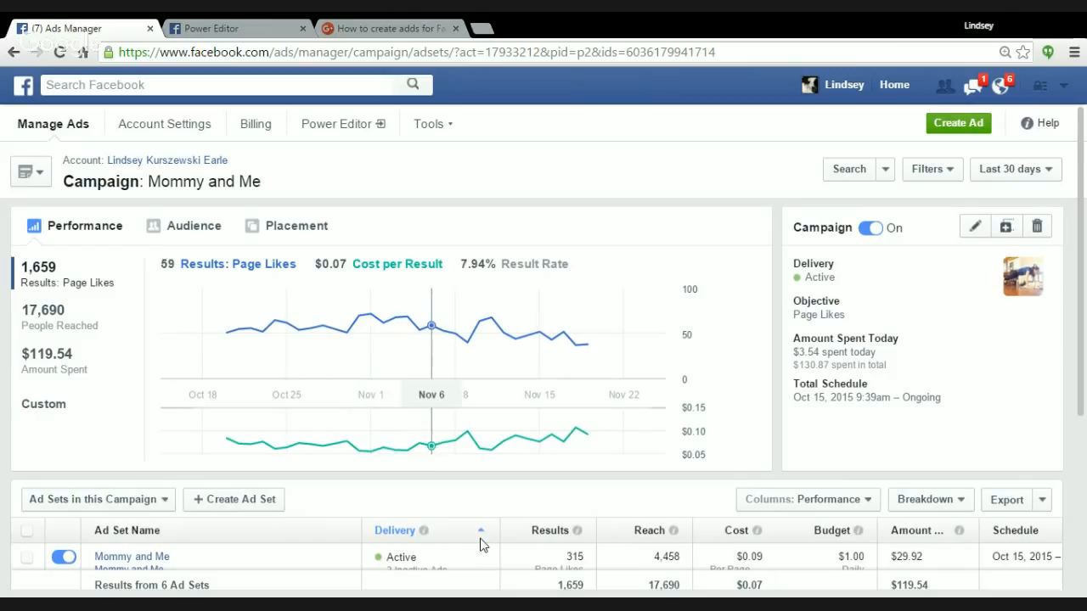
{"action": "scroll", "coordinate": [480, 543], "scroll_direction": "down", "scroll_amount": 1}
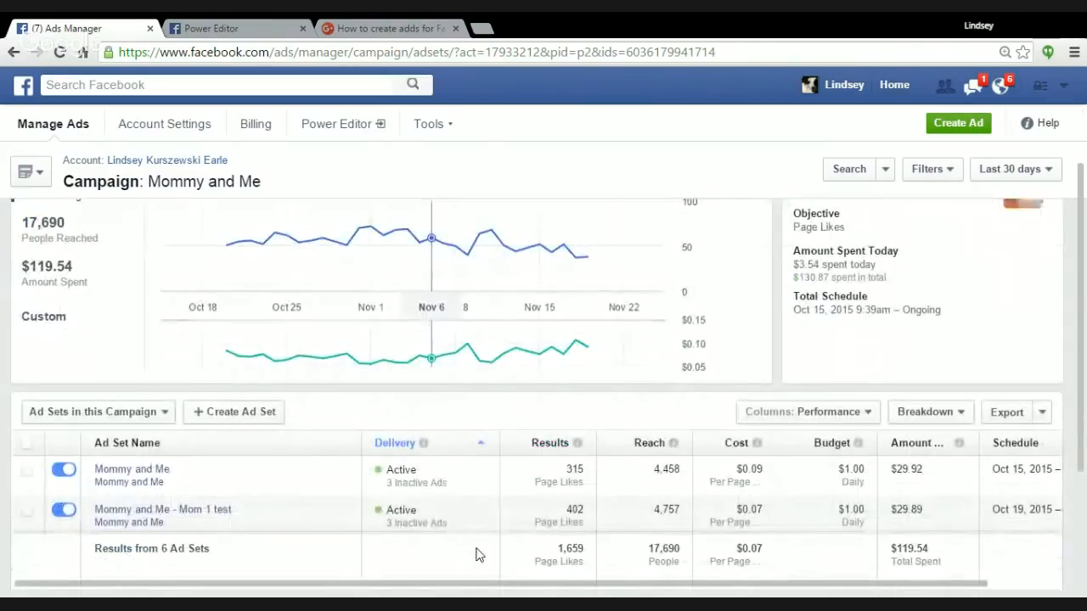
{"action": "scroll", "coordinate": [481, 554], "scroll_direction": "down", "scroll_amount": 1}
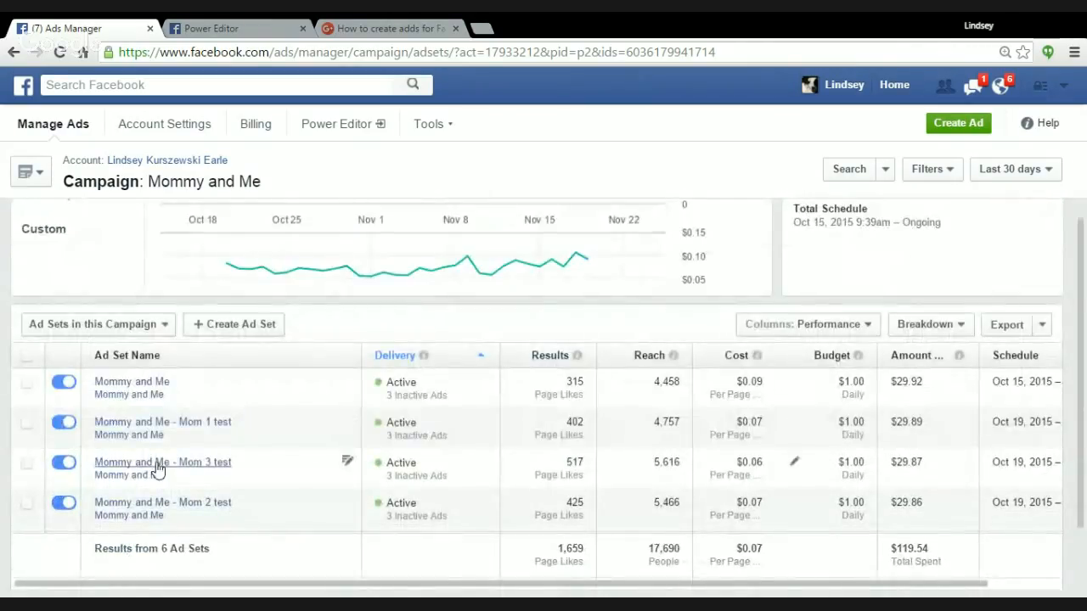
{"action": "scroll", "coordinate": [178, 458], "scroll_direction": "down", "scroll_amount": 1}
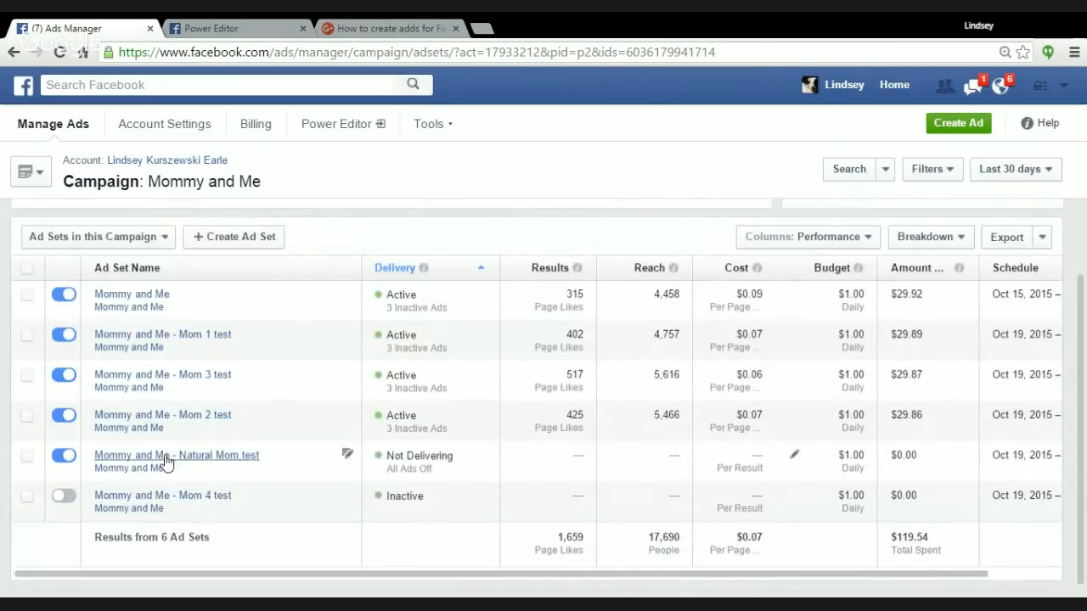